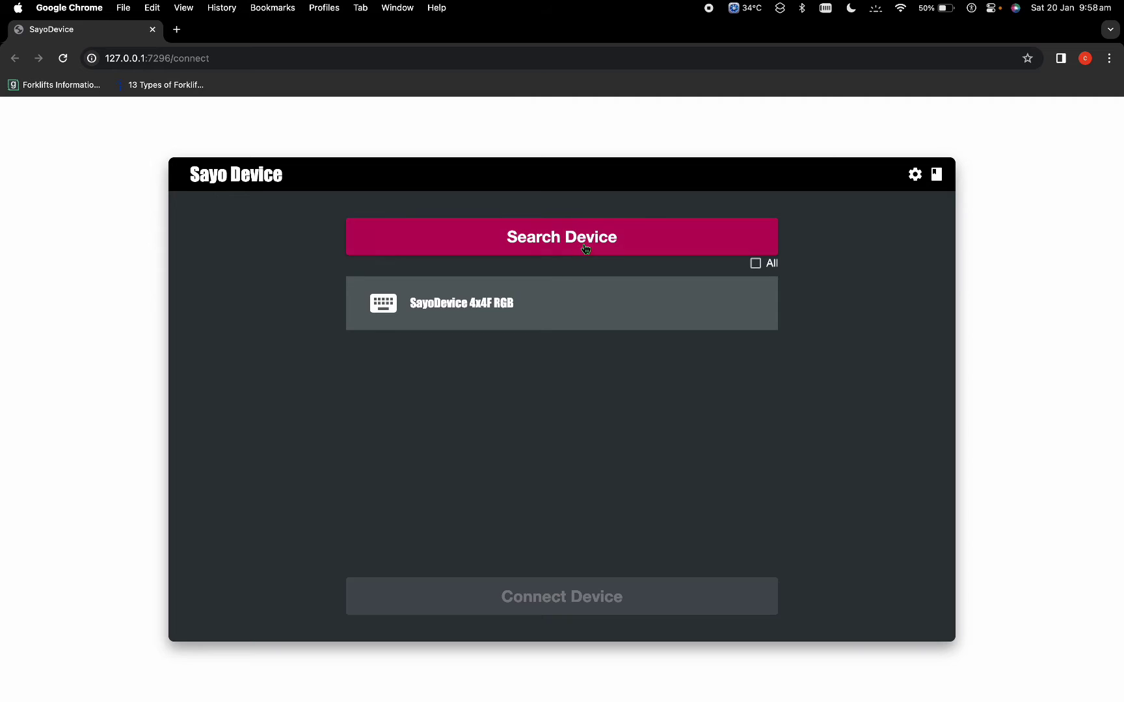
Connect to the SayoDevice 4x4F RGB and open the light settings of the keypad's top-left key.
click(502, 323)
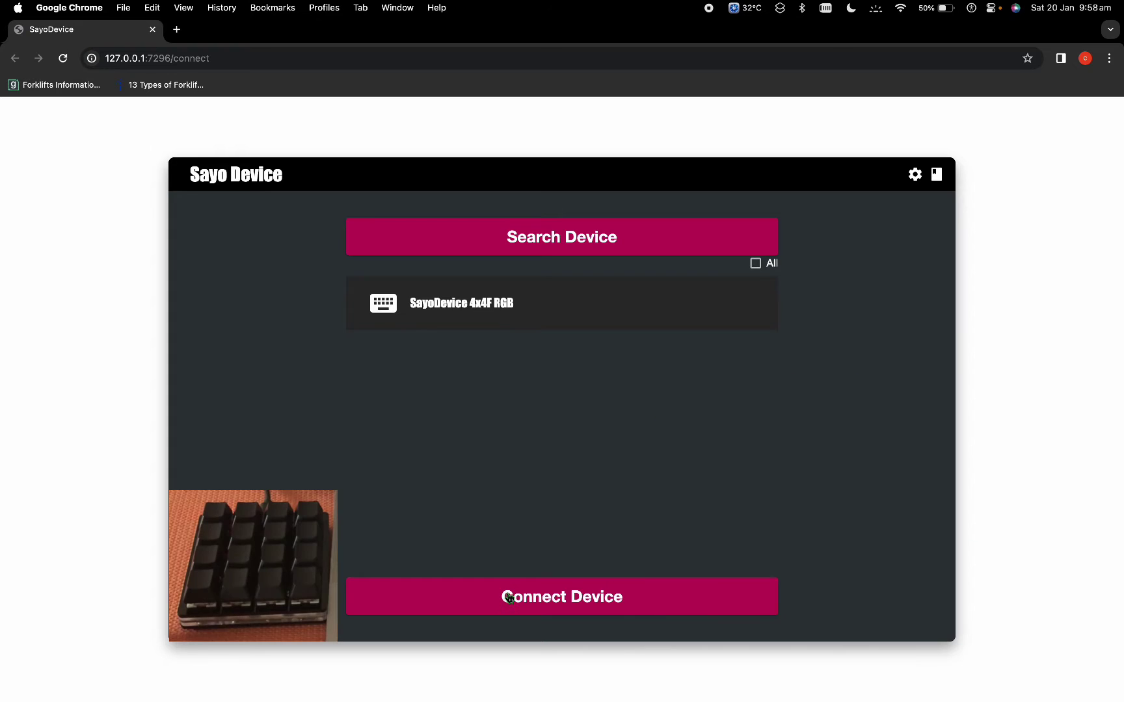
click(509, 597)
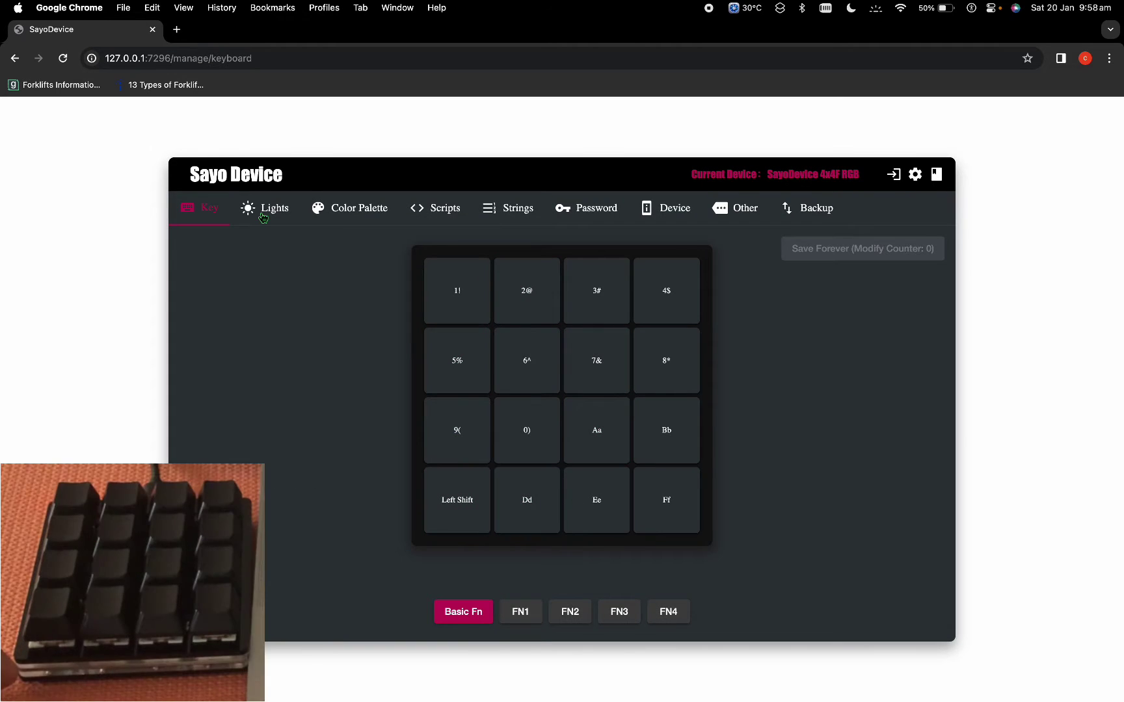
click(264, 211)
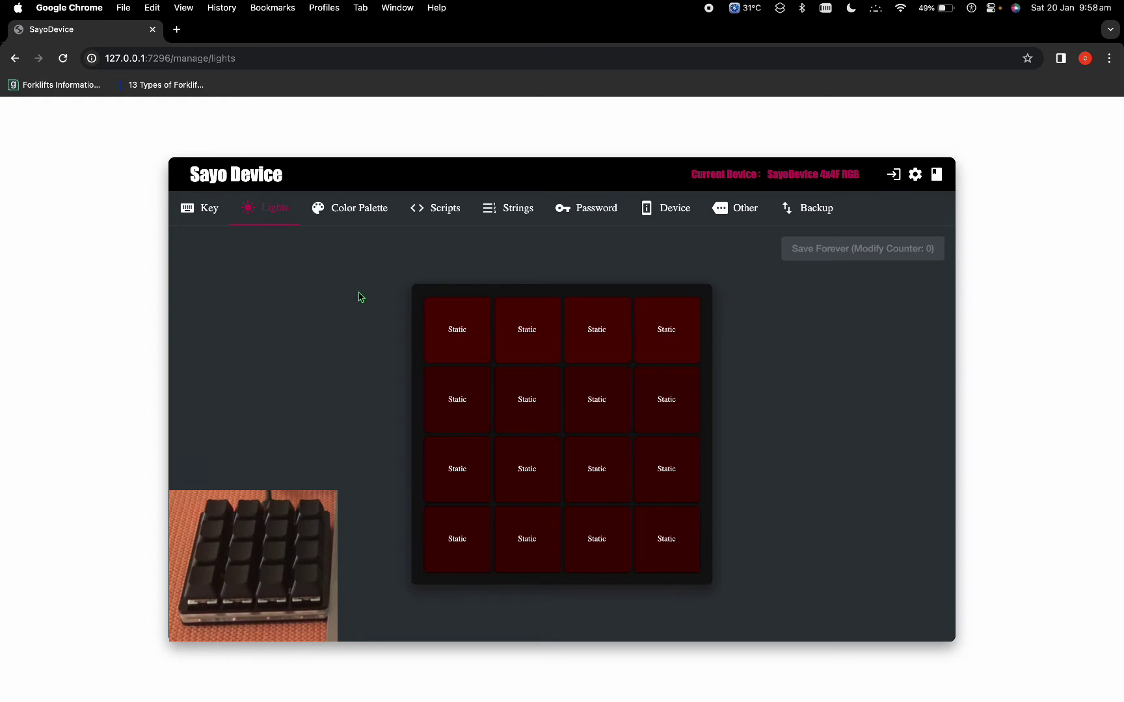
click(477, 326)
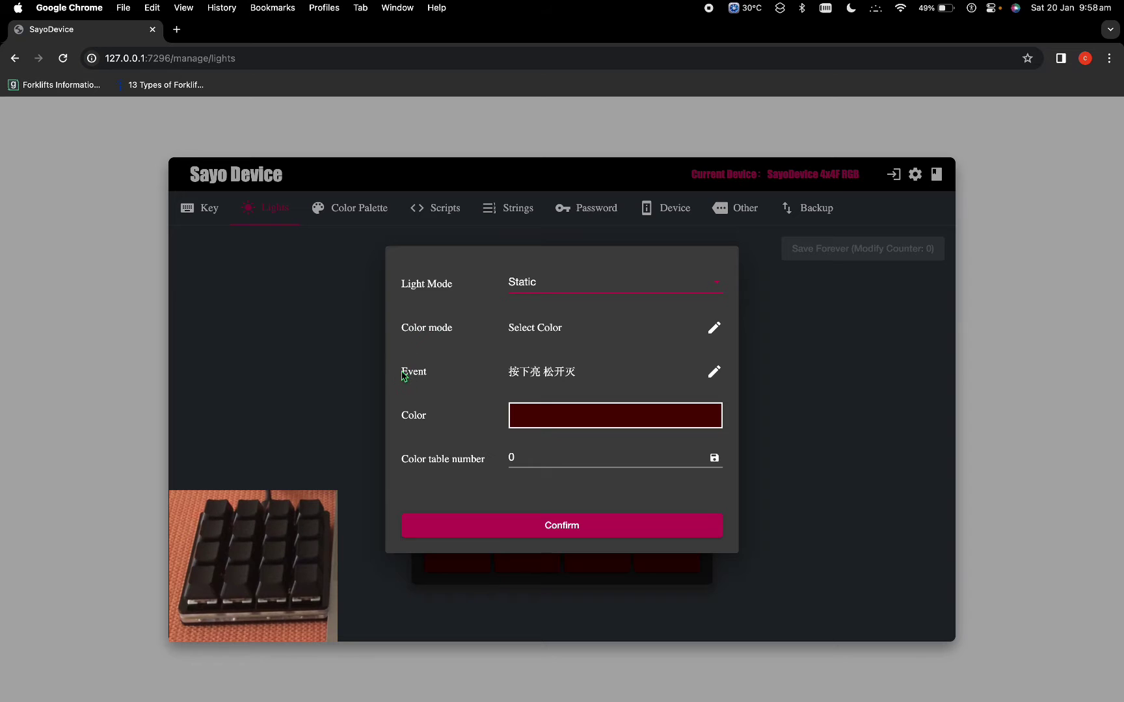
click(432, 373)
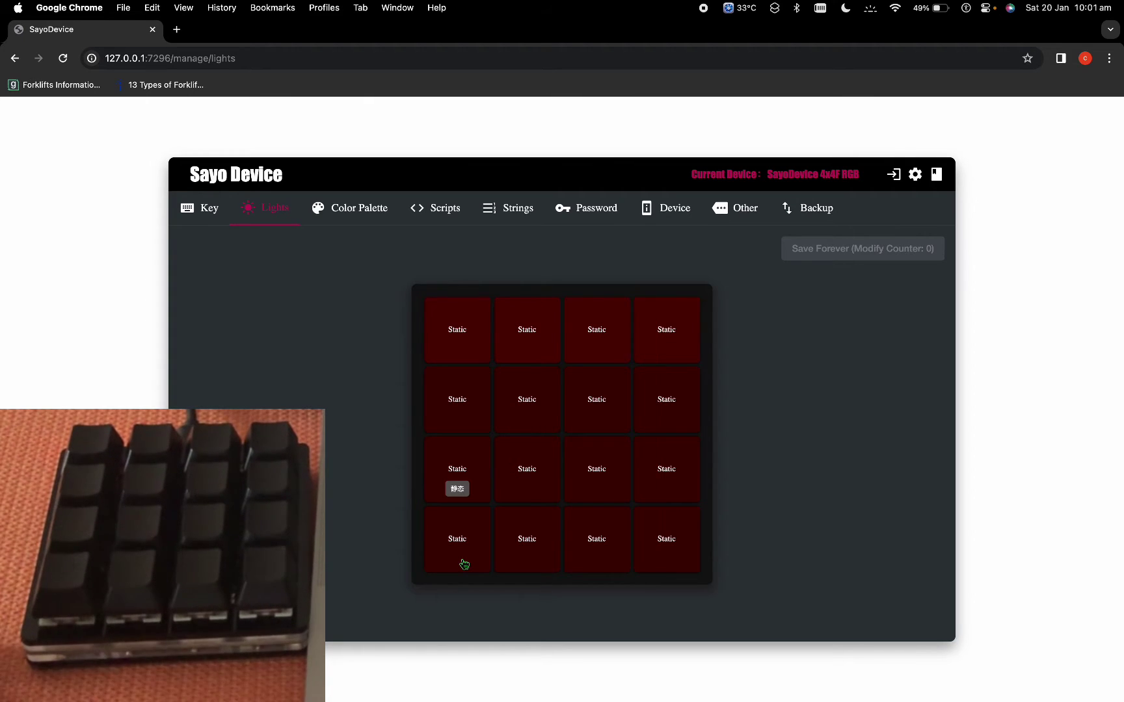
Set the bottom-left key's light mode to Indicator Light with CapsLock as its indicator, and save the light settings to the device.
click(463, 564)
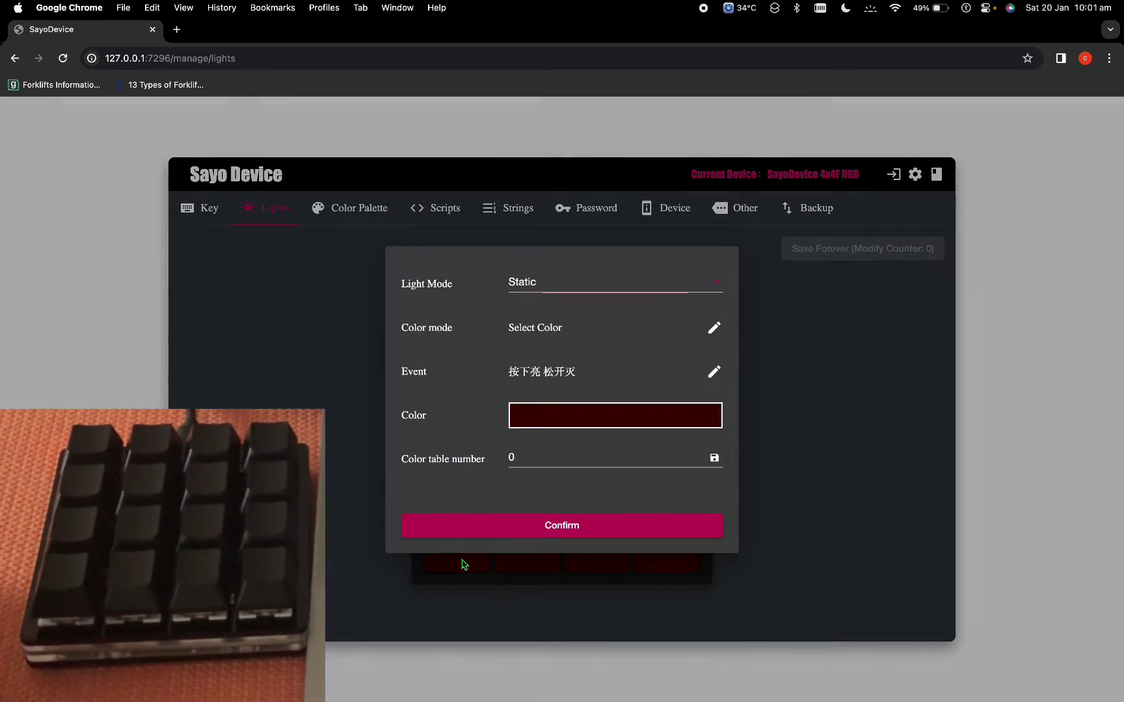
click(578, 290)
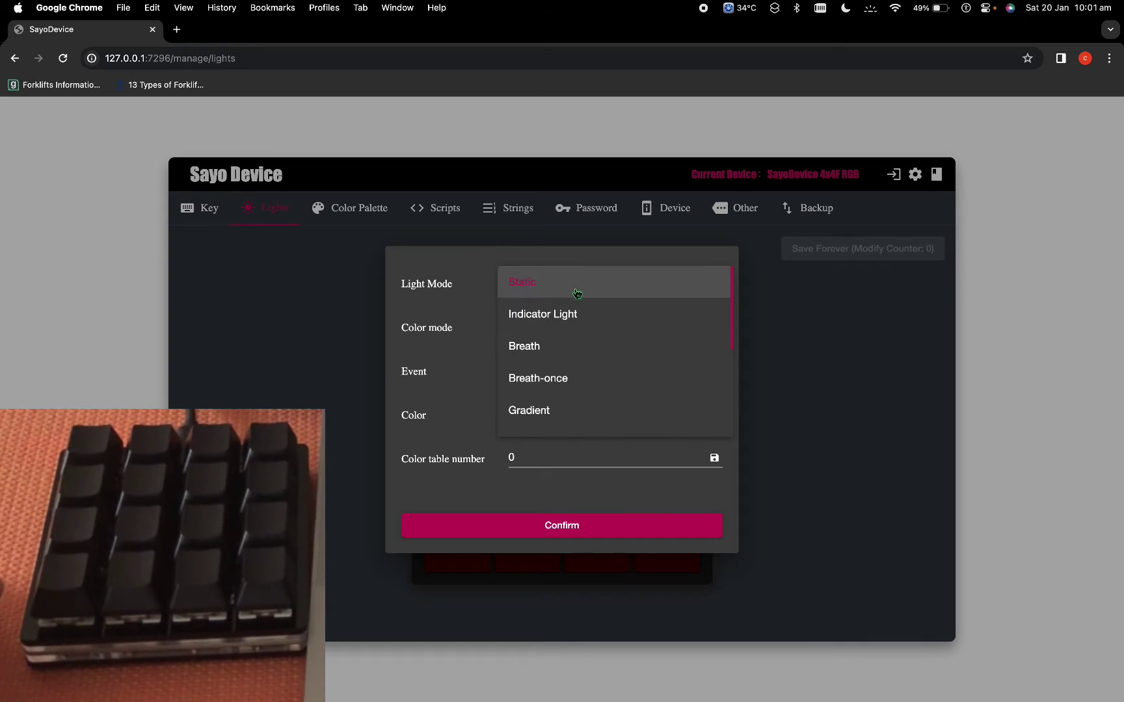
click(545, 316)
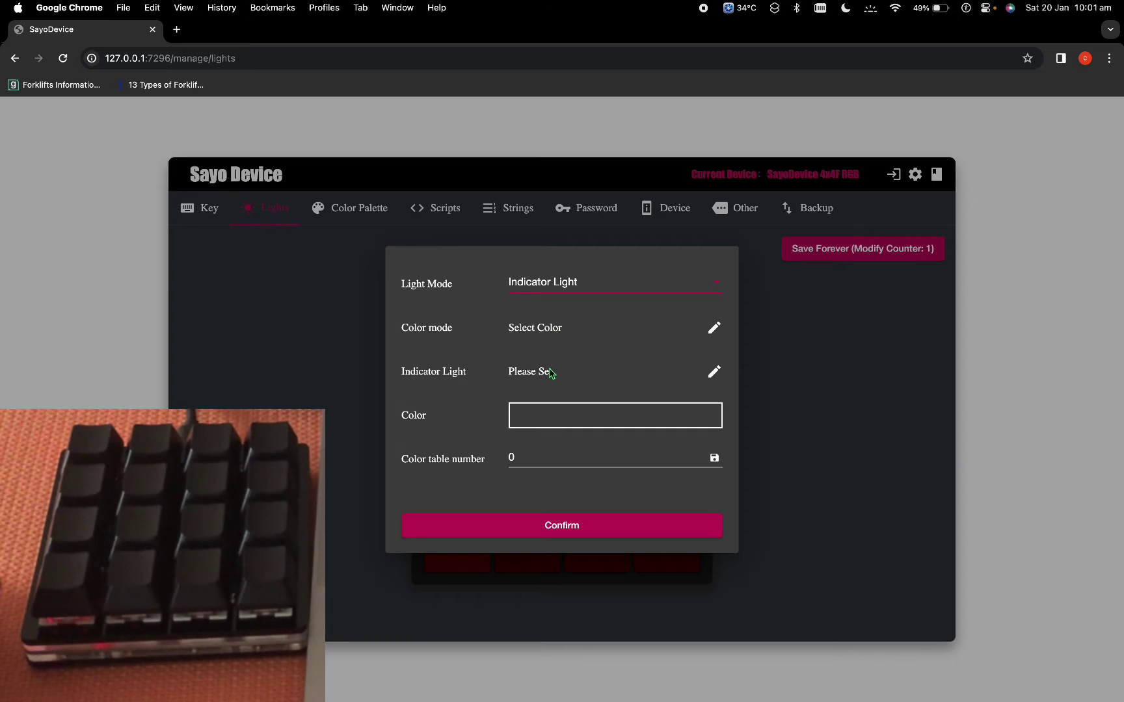
click(714, 373)
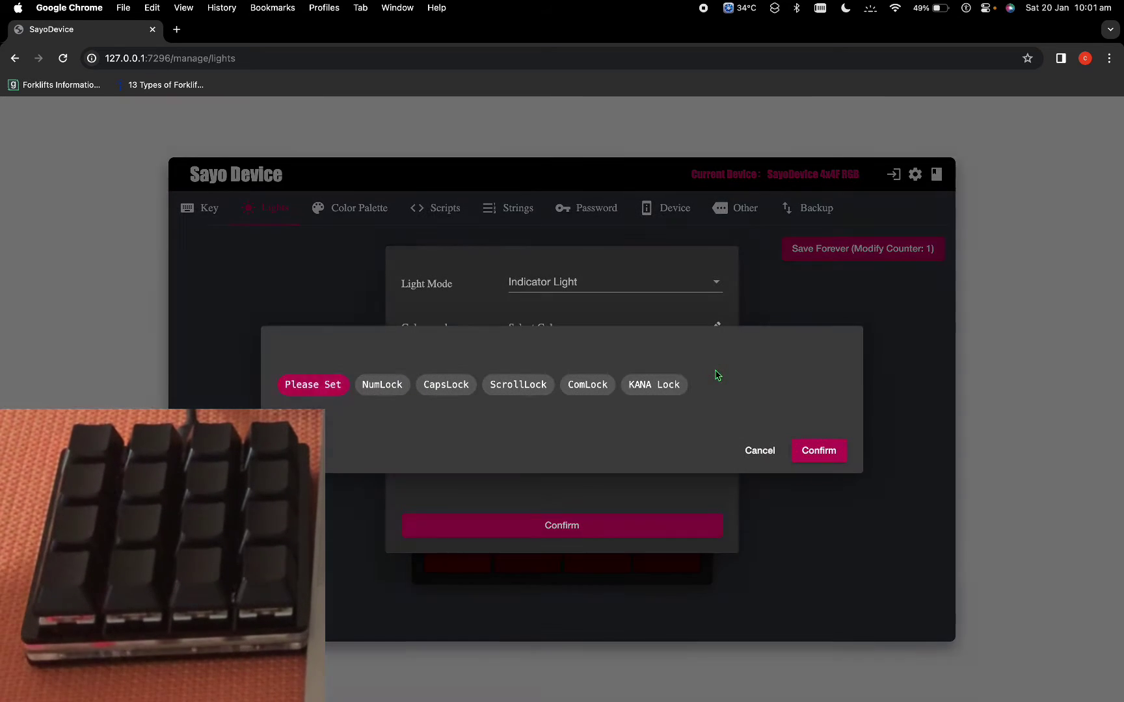
click(458, 396)
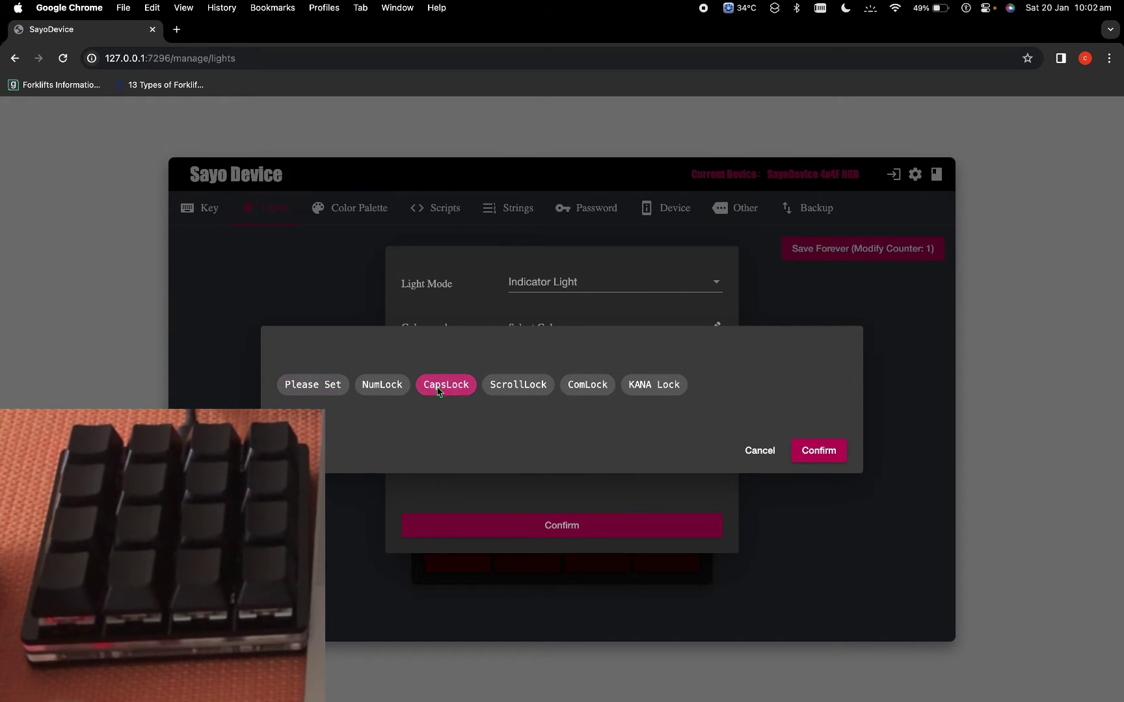
click(813, 452)
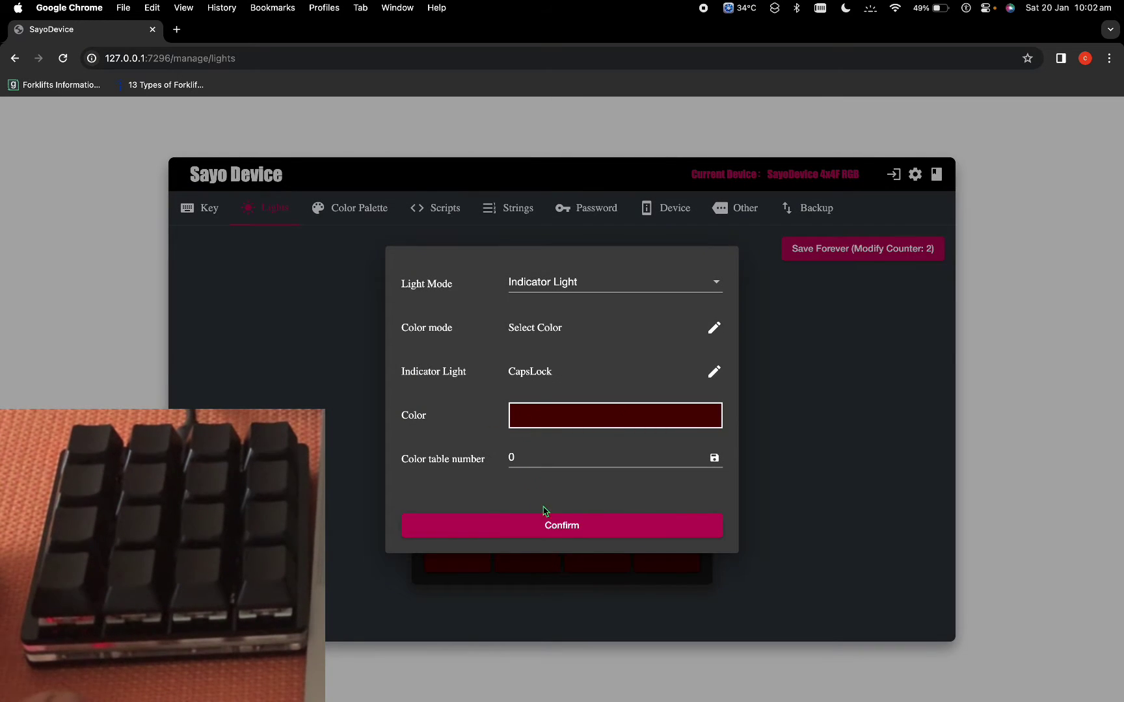
click(548, 528)
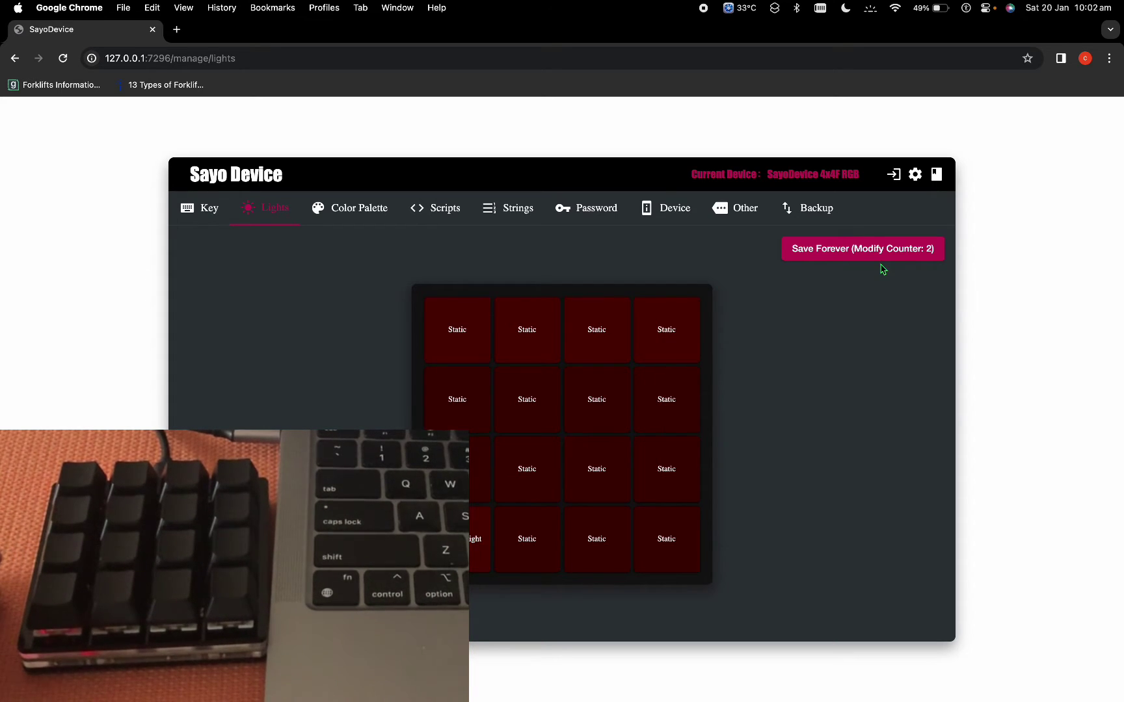
click(859, 254)
Assign CapsLock as the general key of the keypad's bottom-left key and save the key settings to the device.
click(200, 208)
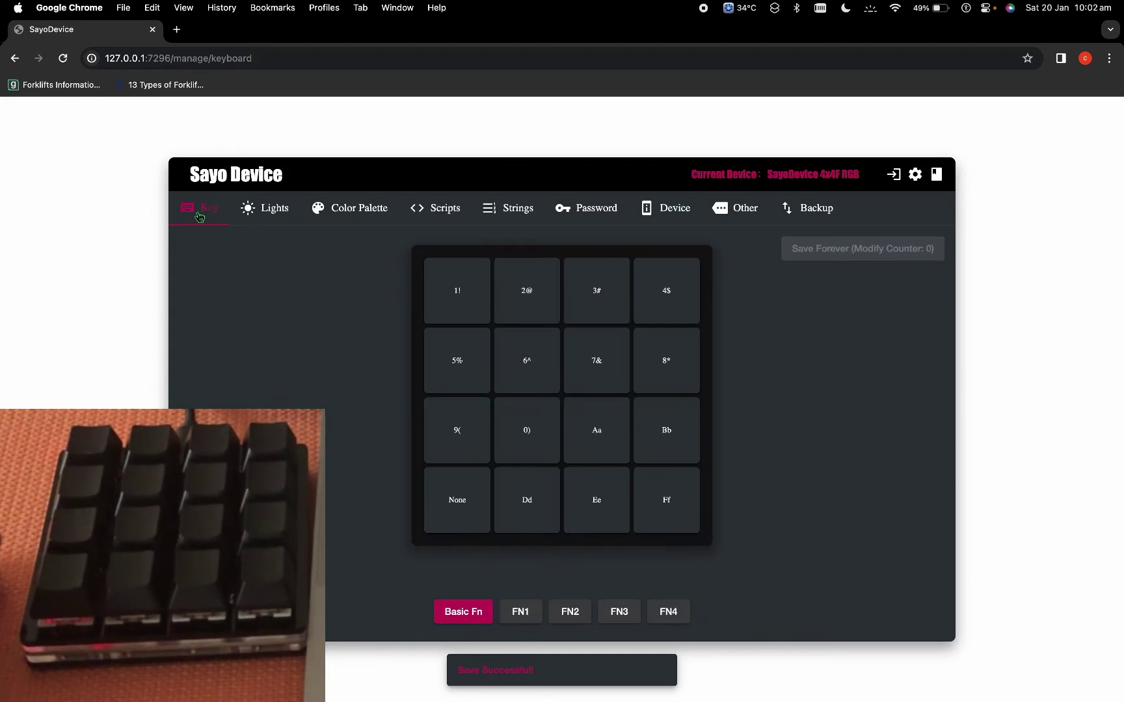
click(463, 507)
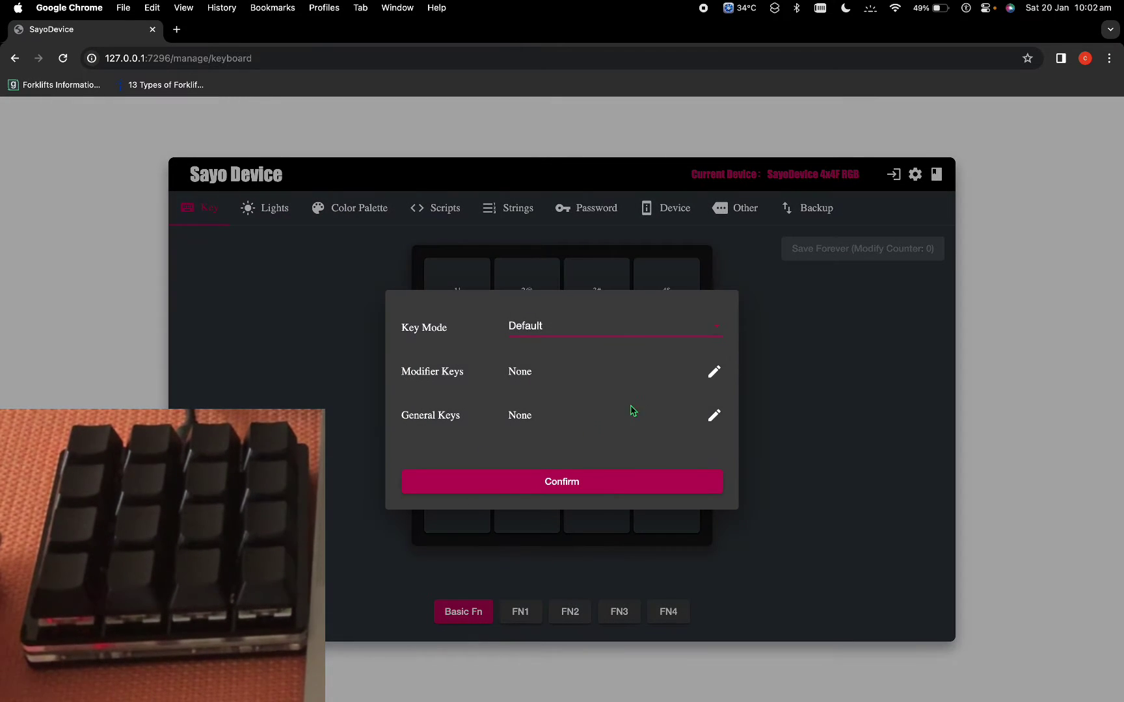
click(714, 416)
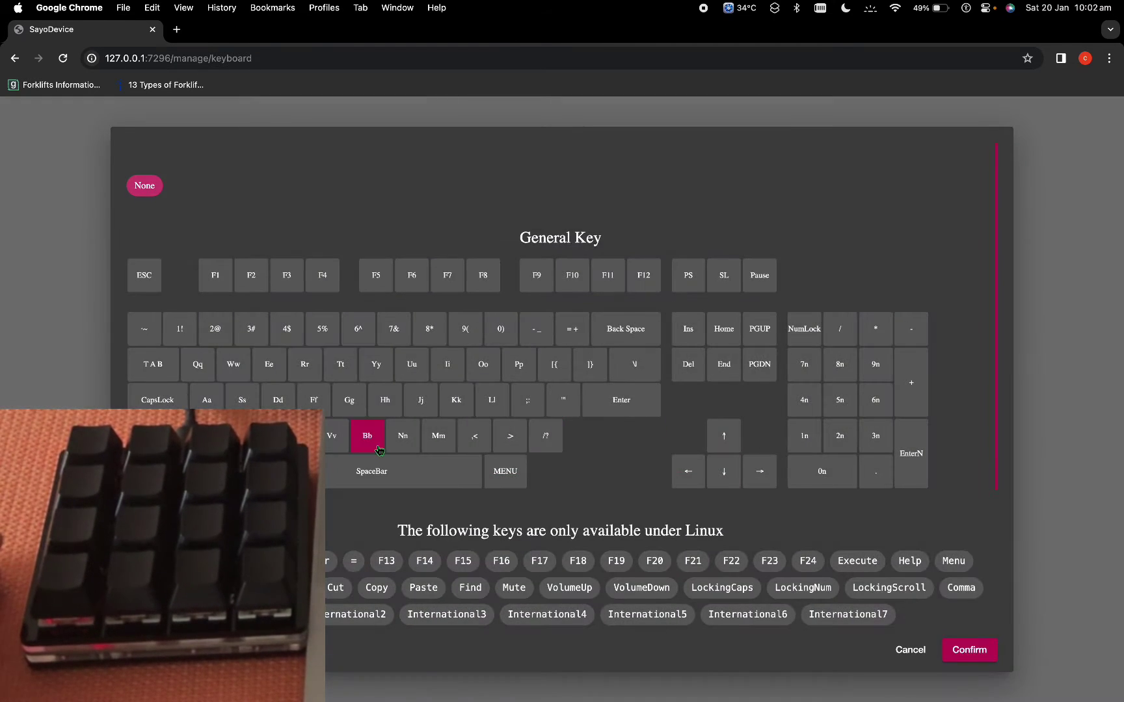
click(157, 399)
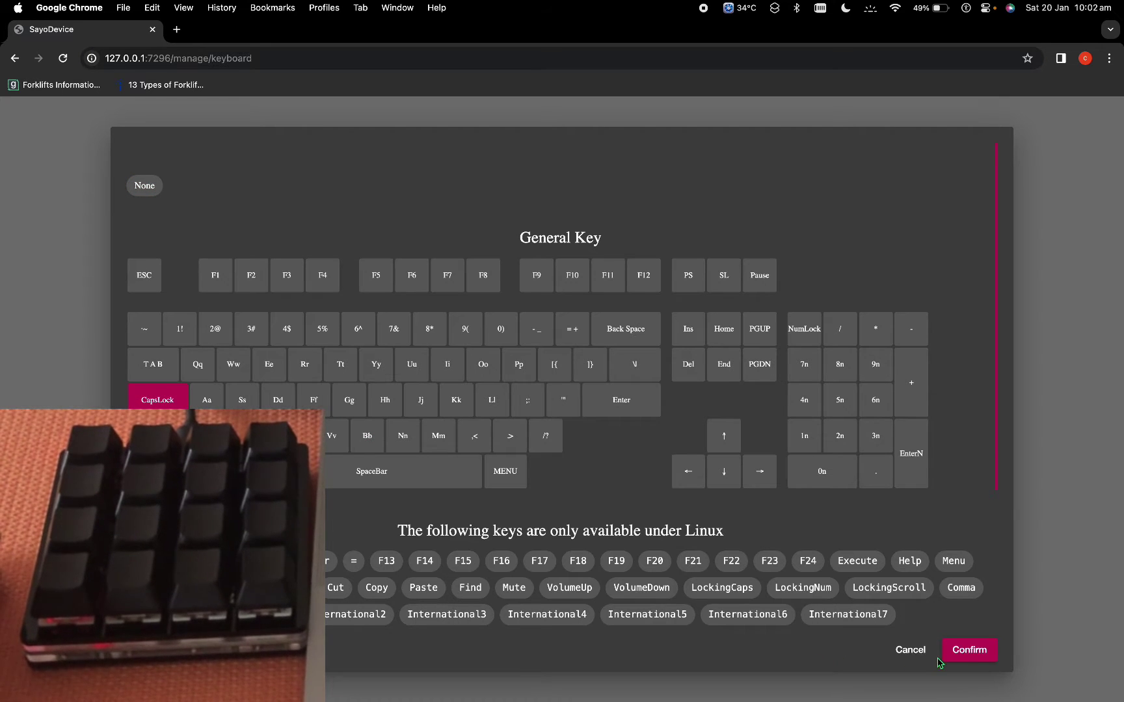
click(969, 649)
click(531, 481)
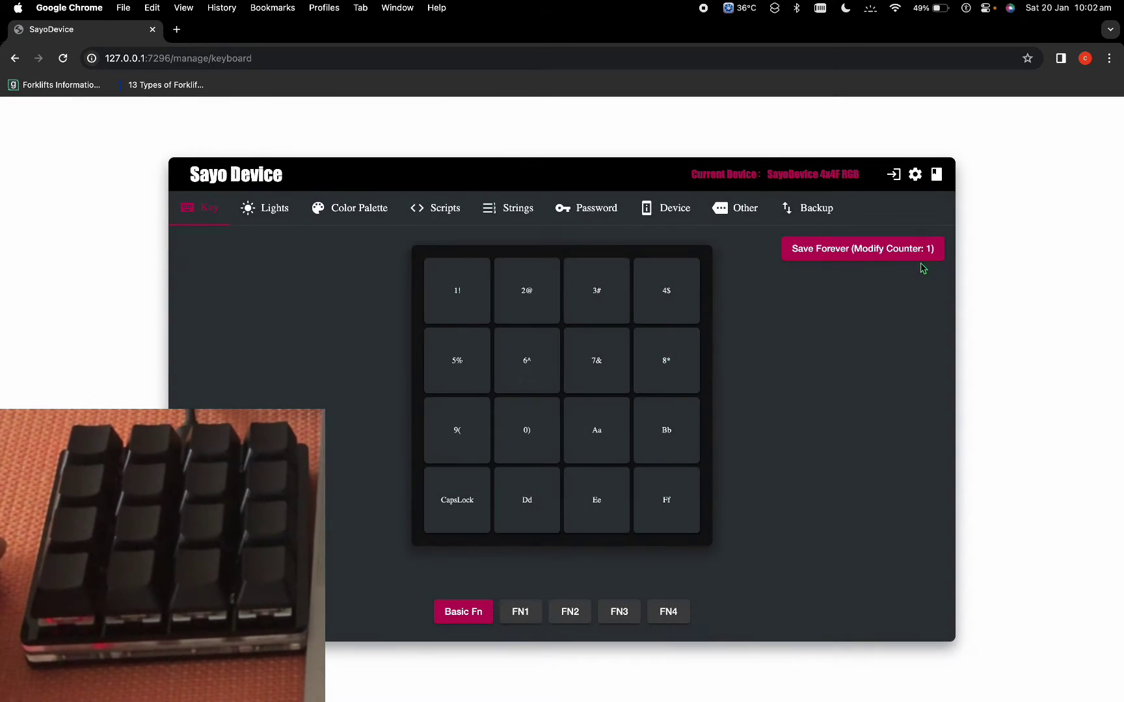
click(870, 247)
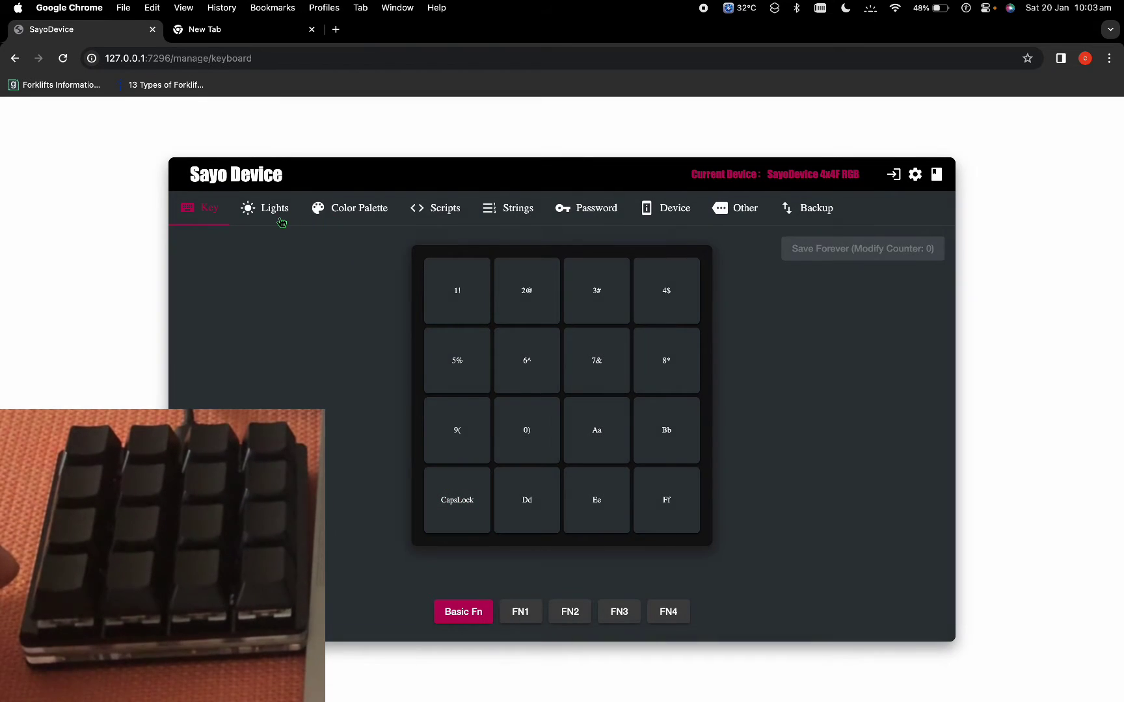
Change the bottom-left key's light mode to Breath with a speed of 4x.
click(281, 221)
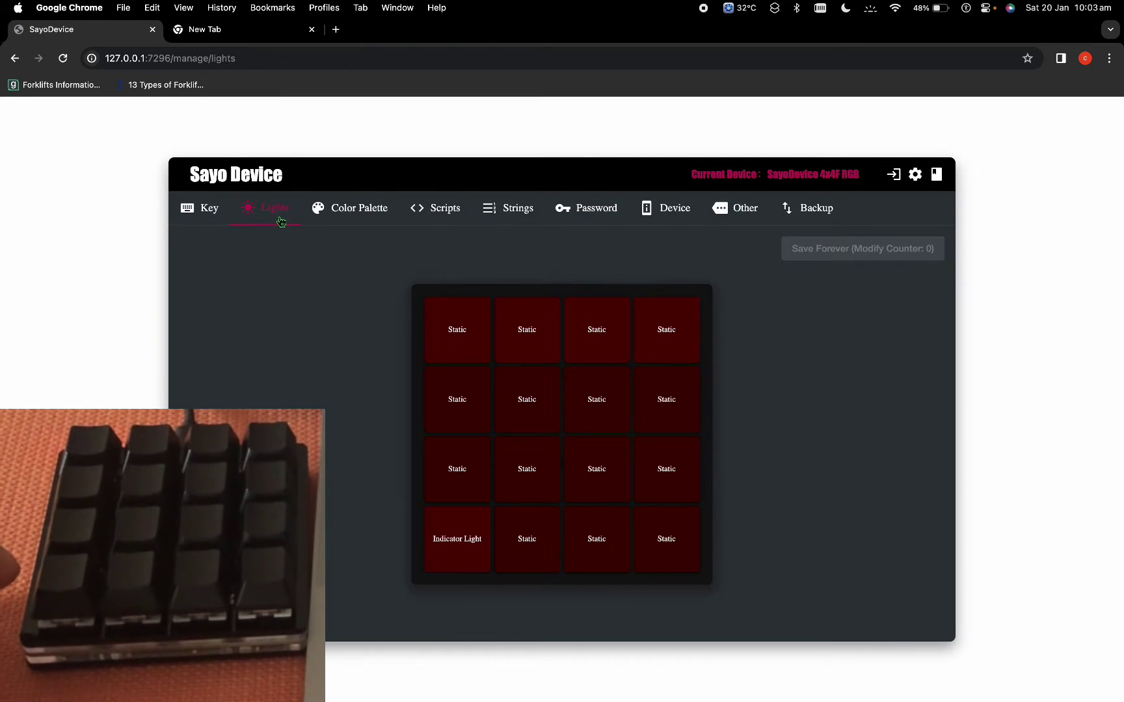
click(457, 566)
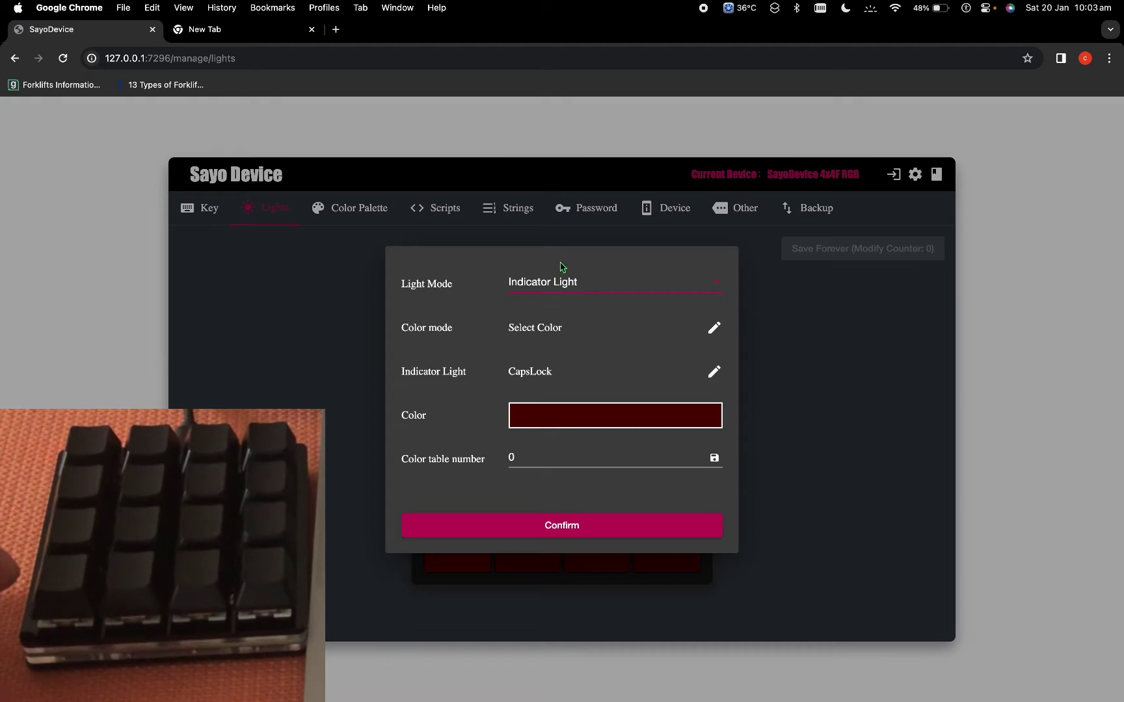
click(562, 282)
click(564, 316)
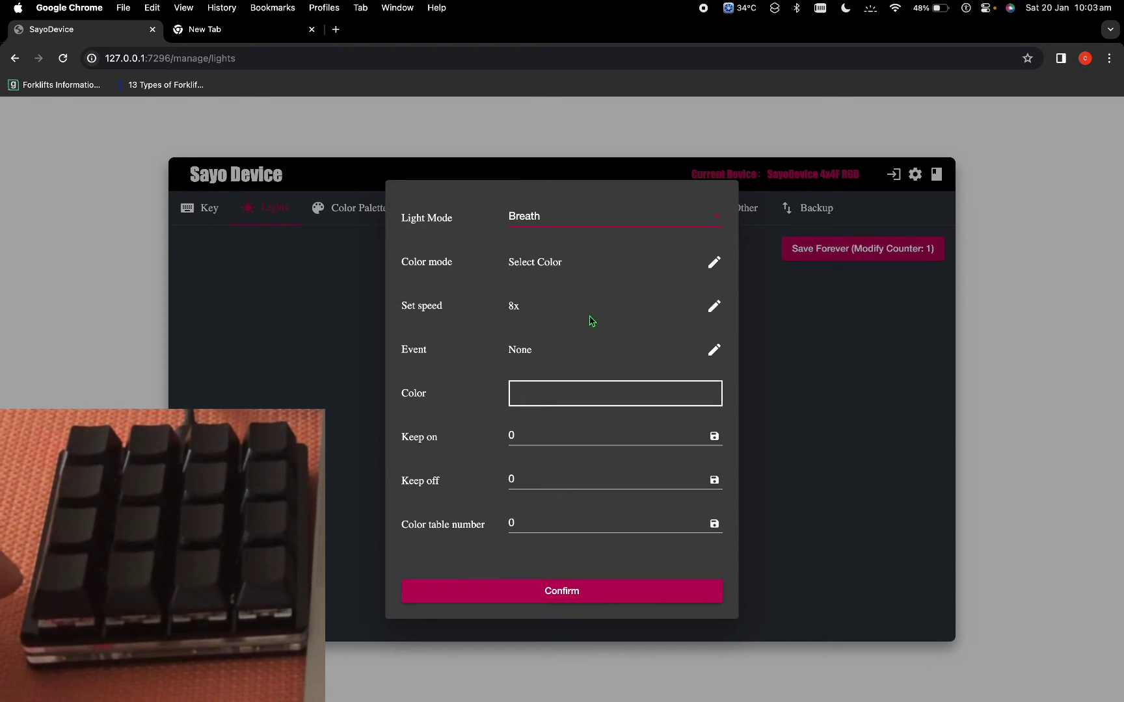
click(712, 310)
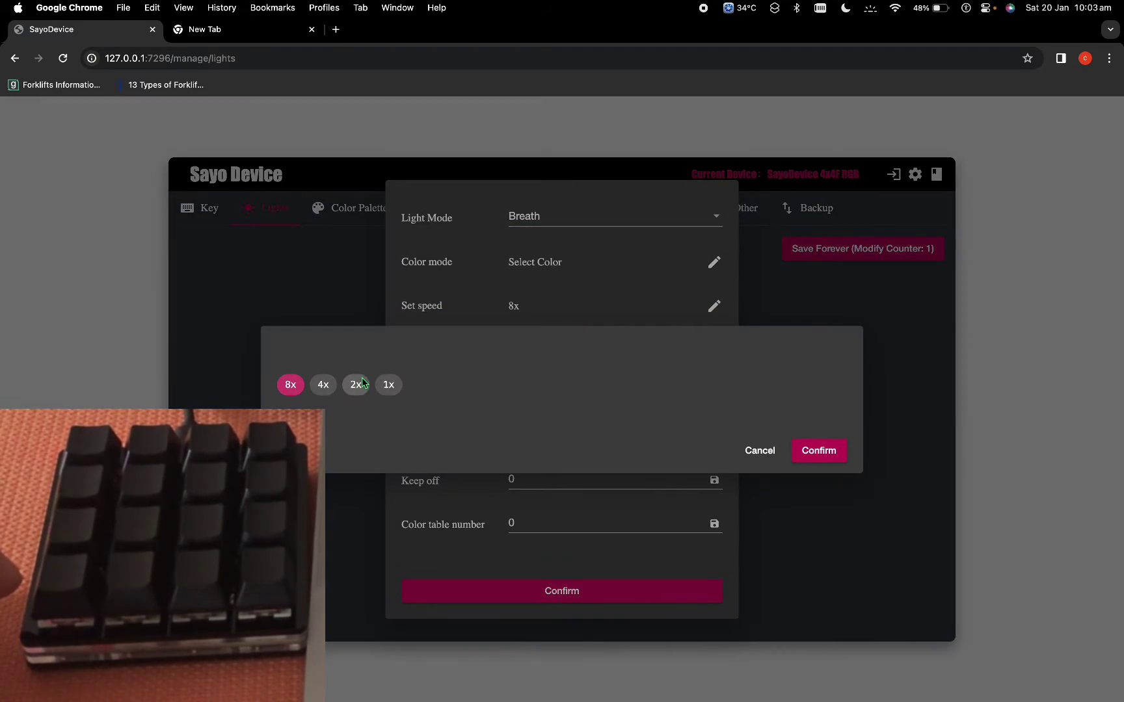
click(806, 451)
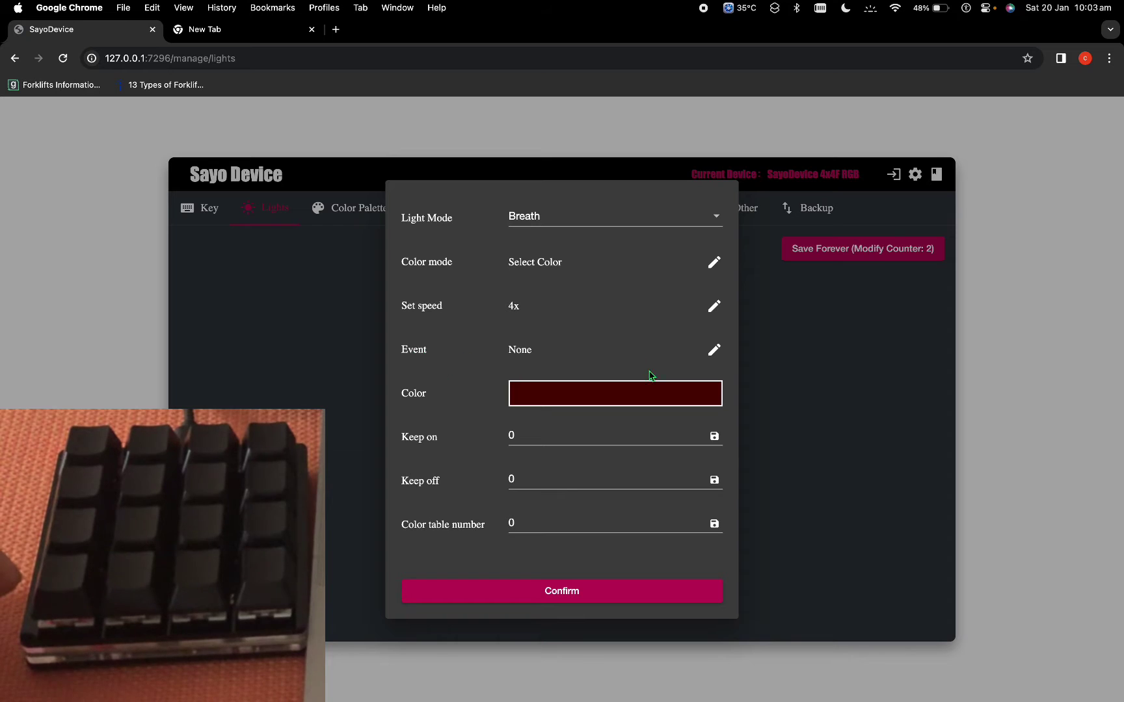
Set the Breath light's event to Execute after pressing and save the light settings to the device.
click(713, 350)
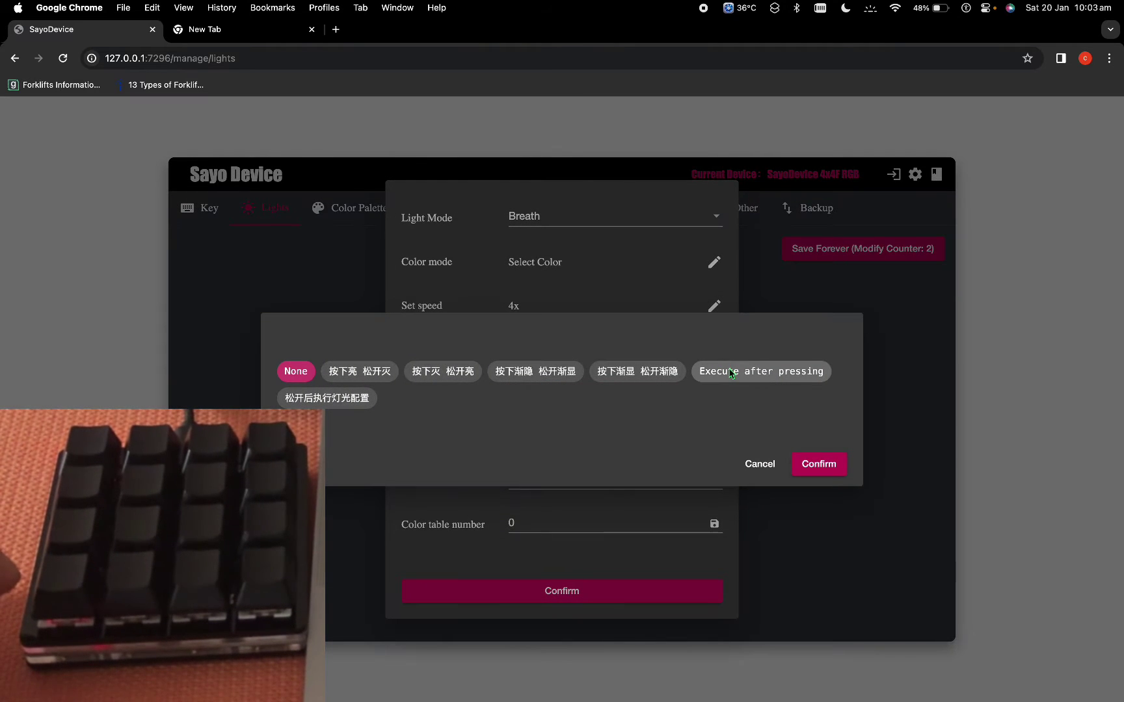
click(731, 372)
click(822, 463)
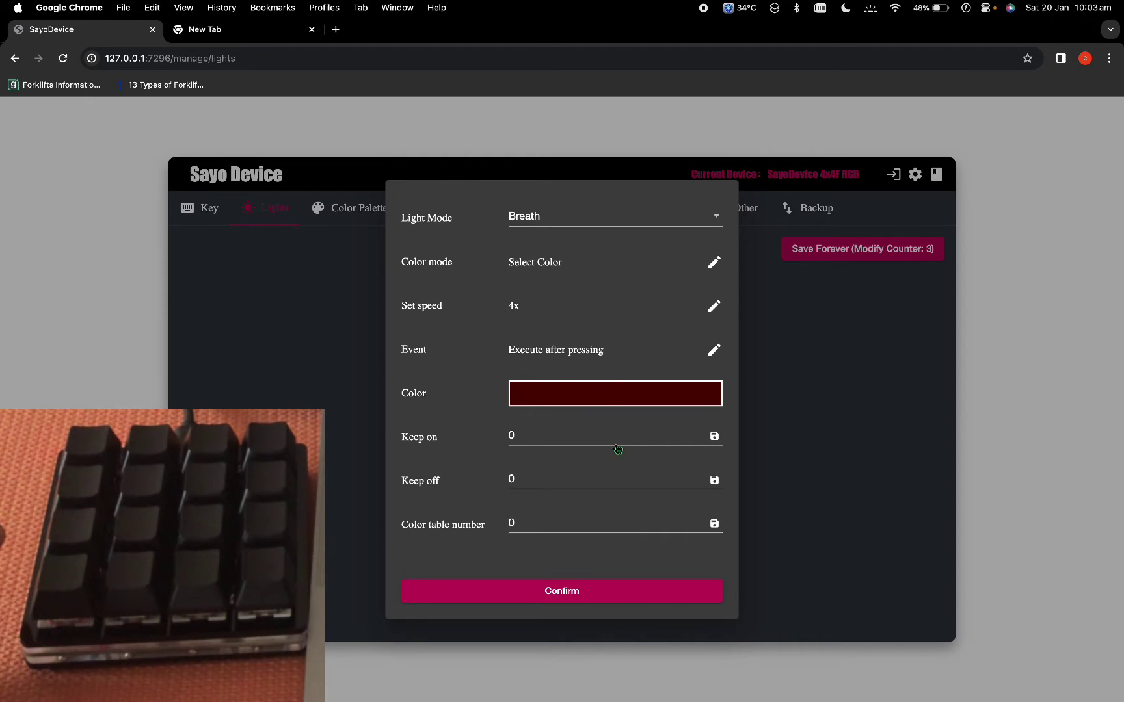
click(600, 604)
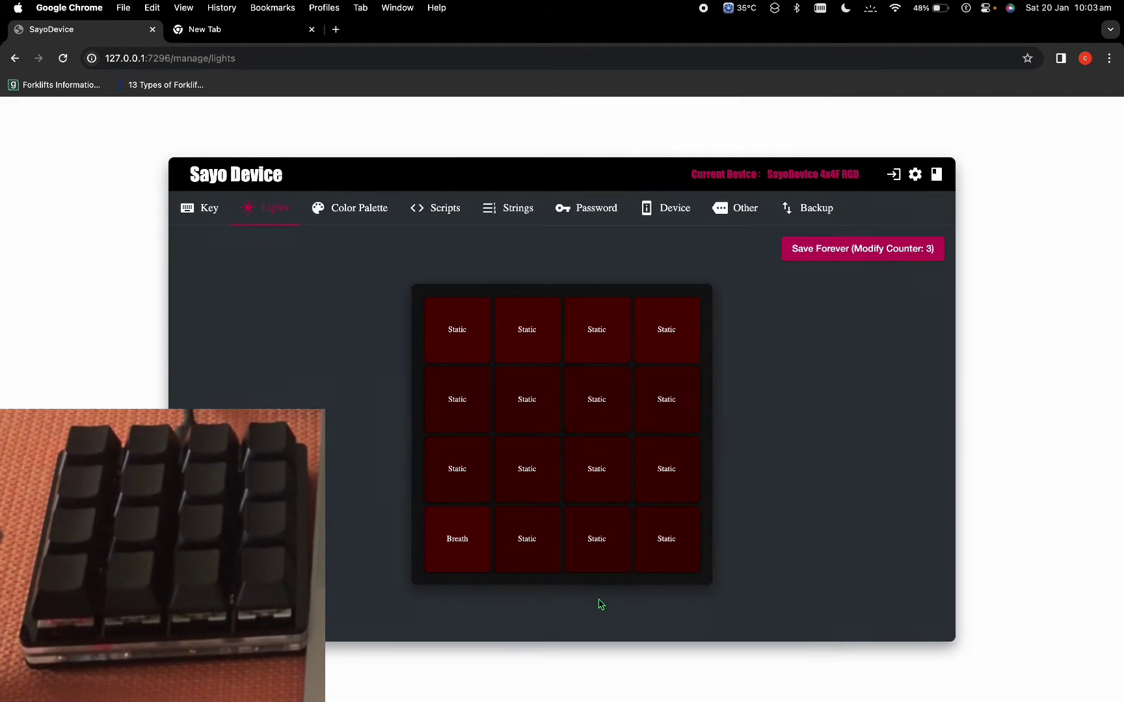
click(844, 253)
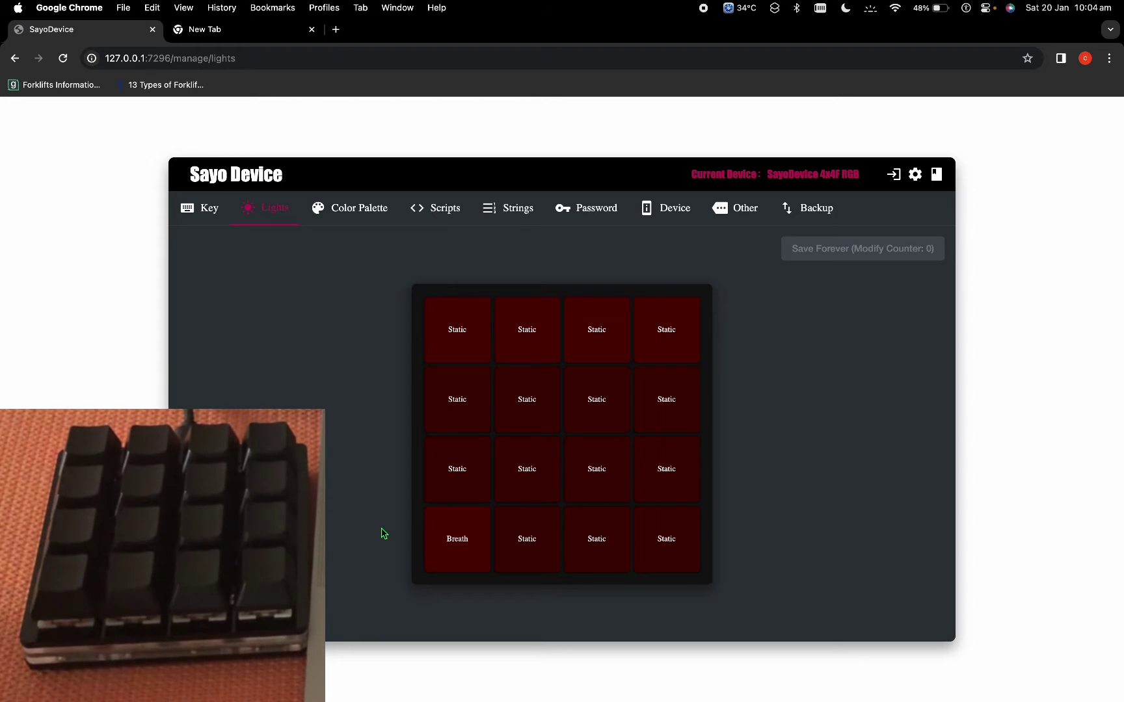
Switch the bottom-left key's light mode to Breath-once with a speed of 4x.
click(465, 539)
click(583, 232)
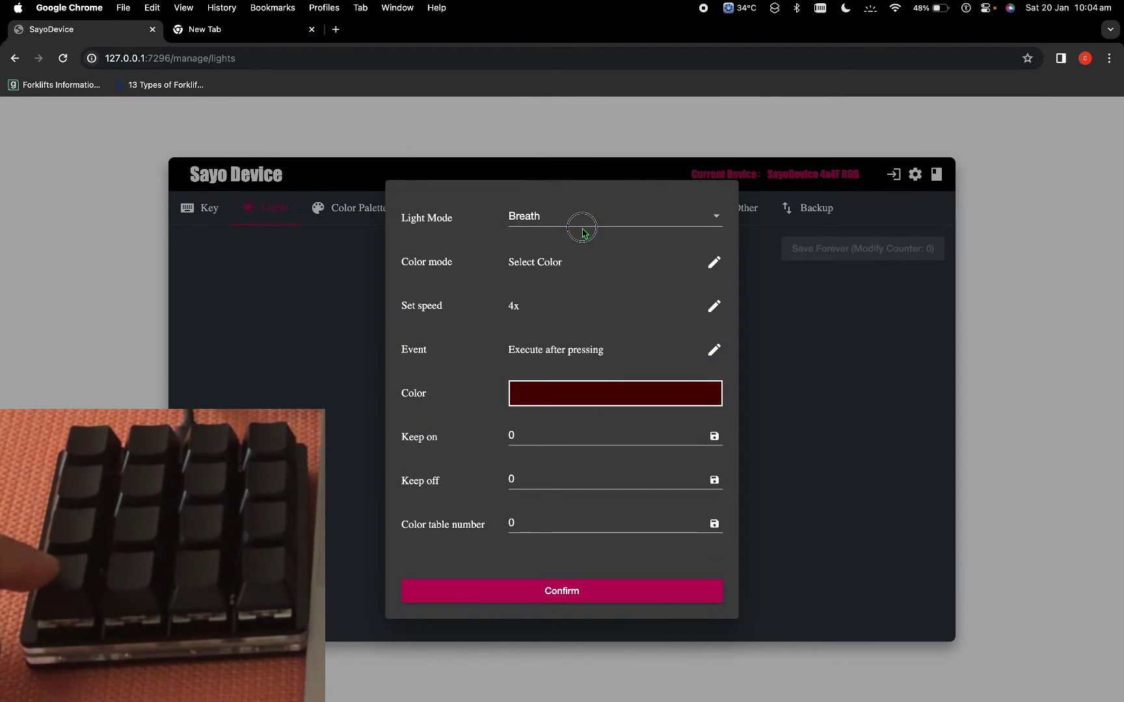
click(582, 220)
click(573, 255)
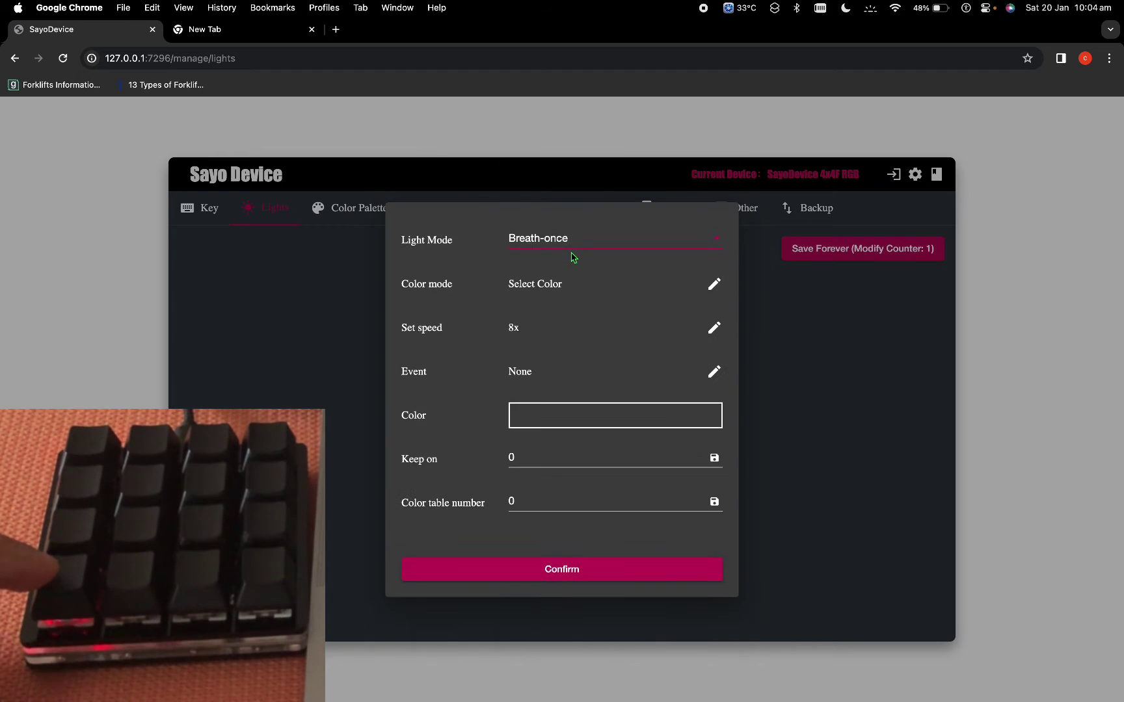
click(714, 328)
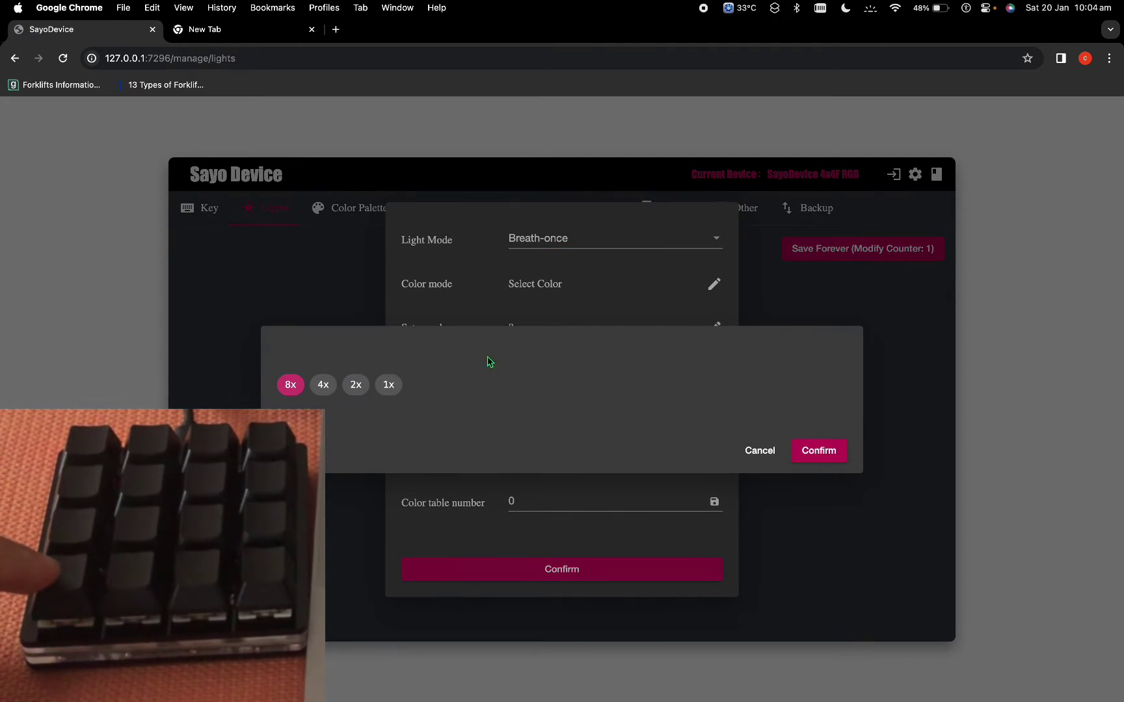
click(819, 454)
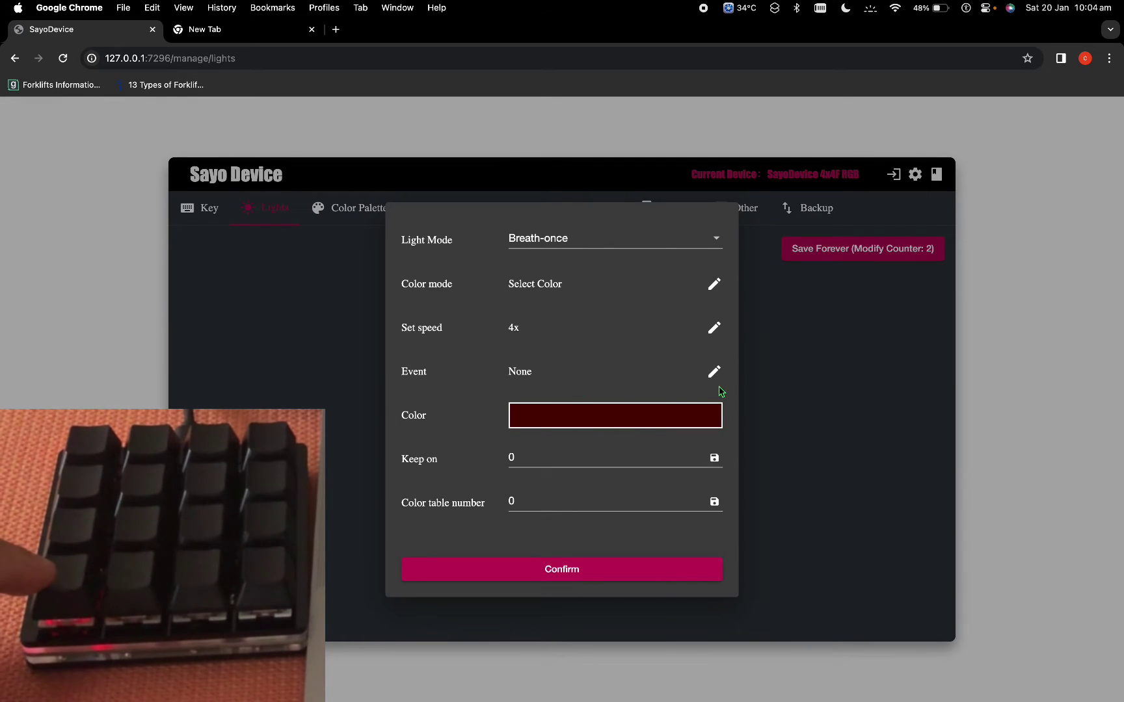
Set the Breath-once light's event to Execute after pressing and save the light settings to the device.
click(714, 371)
click(734, 381)
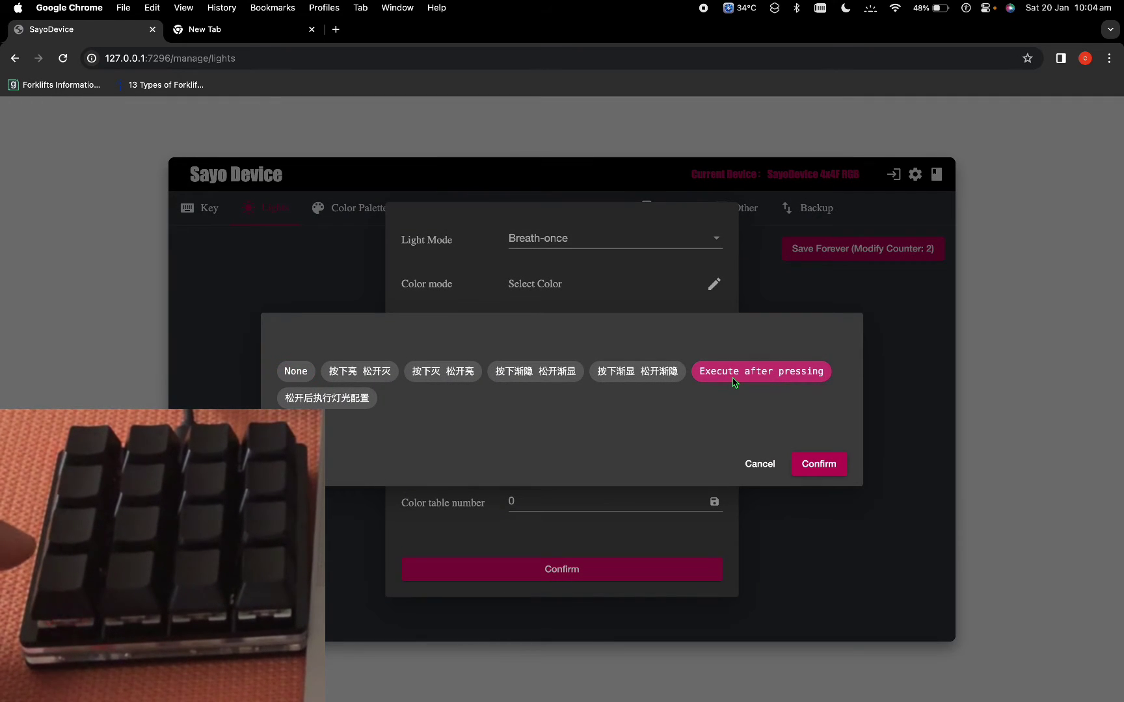
click(821, 470)
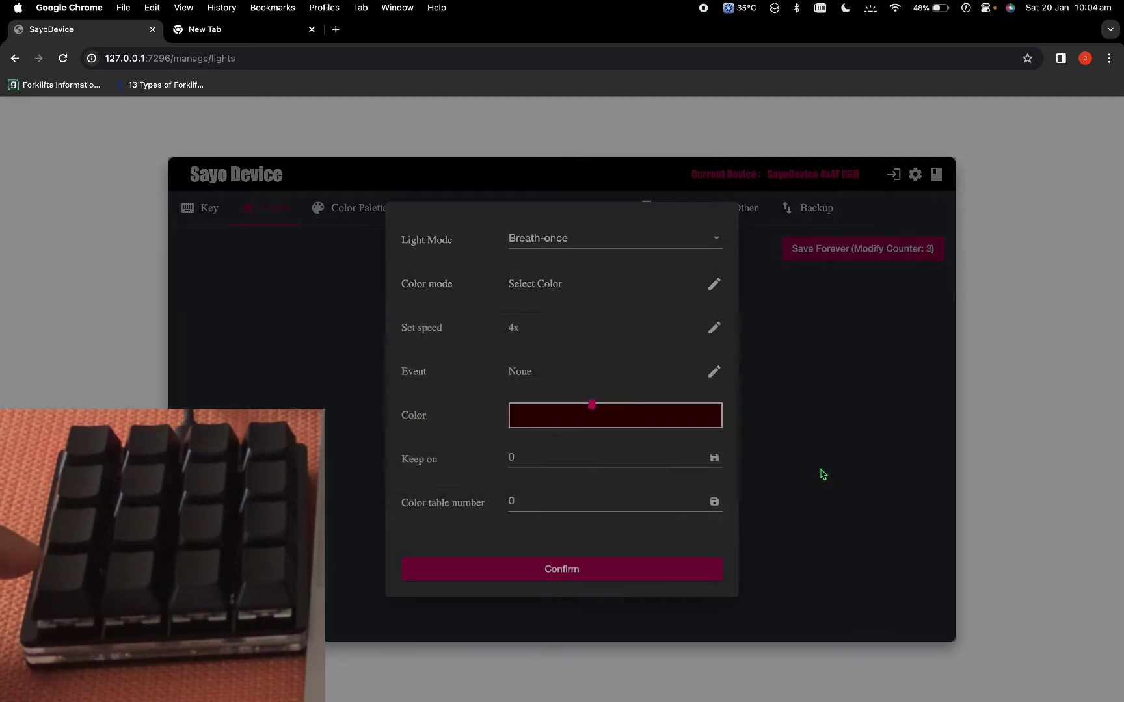
click(539, 577)
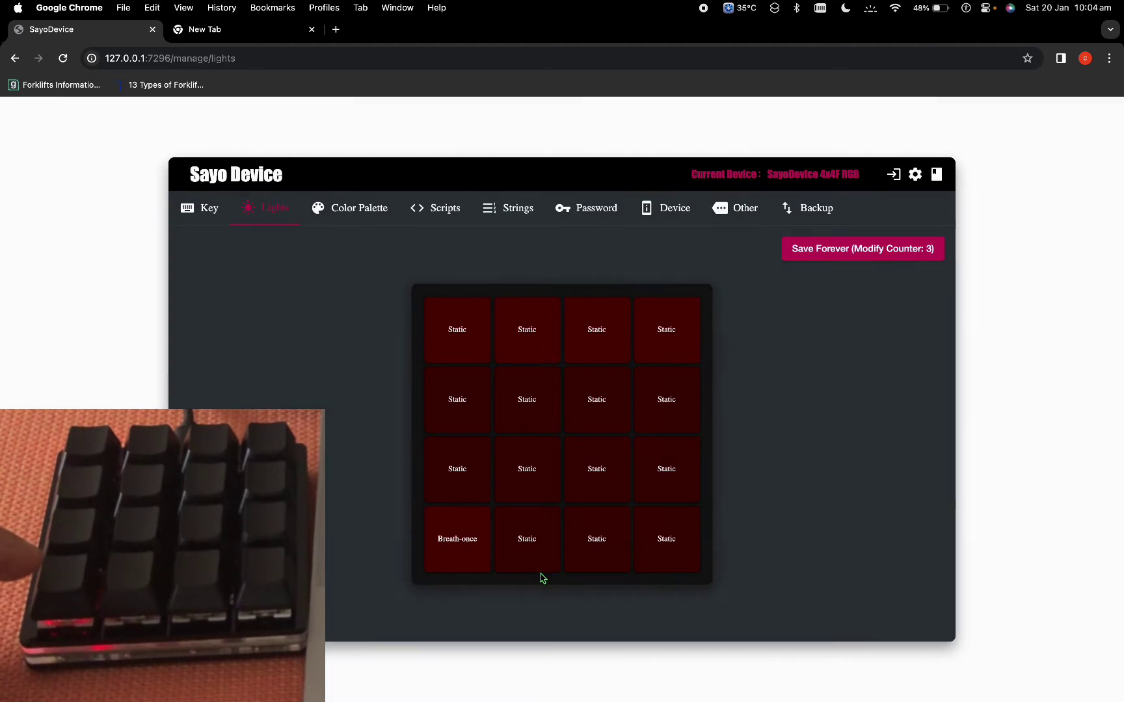
click(871, 257)
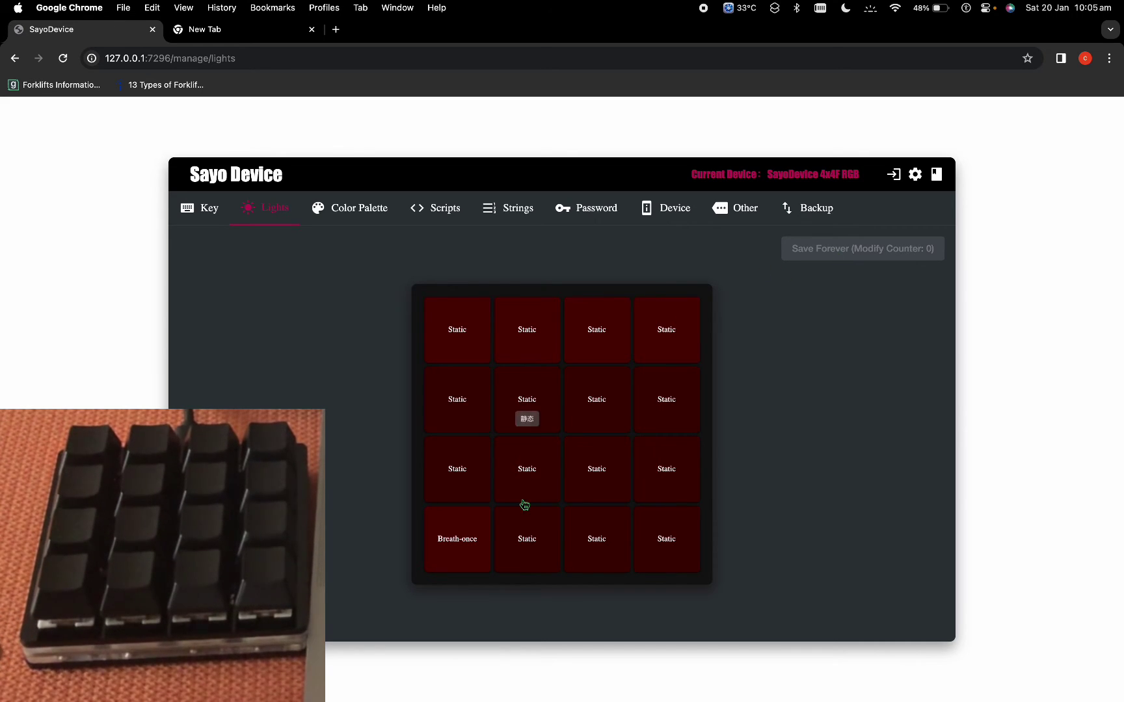
Set the Breath-once light's speed to 8x on the bottom-left key and confirm its light settings.
click(459, 528)
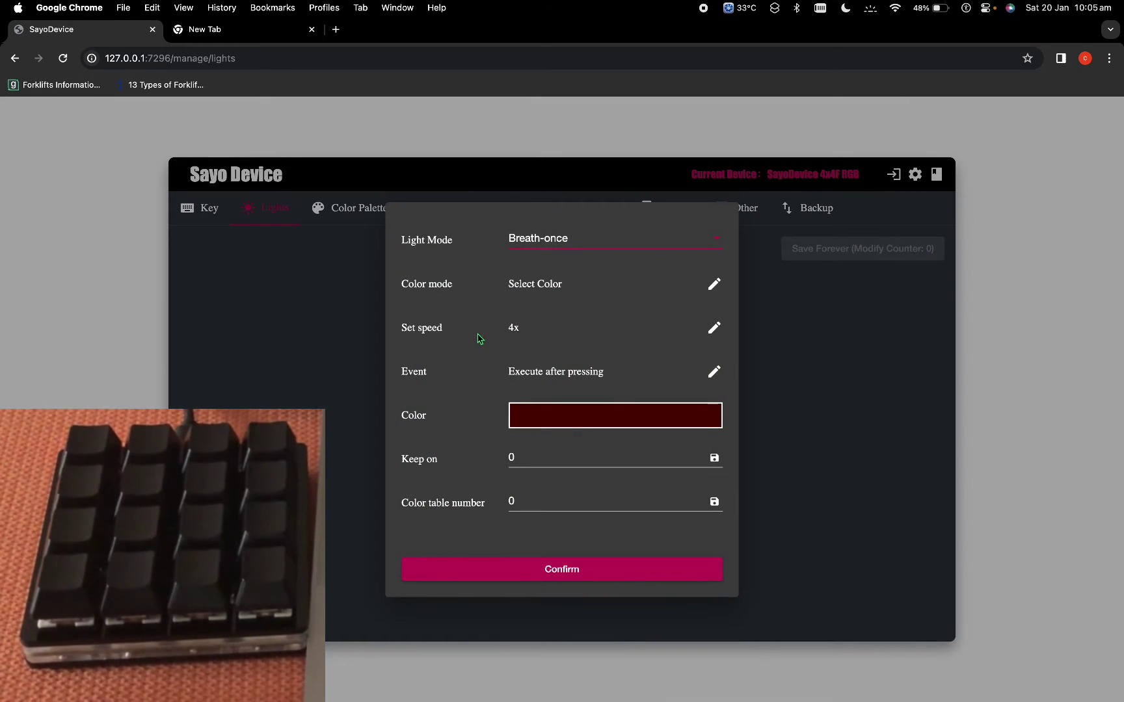
click(716, 329)
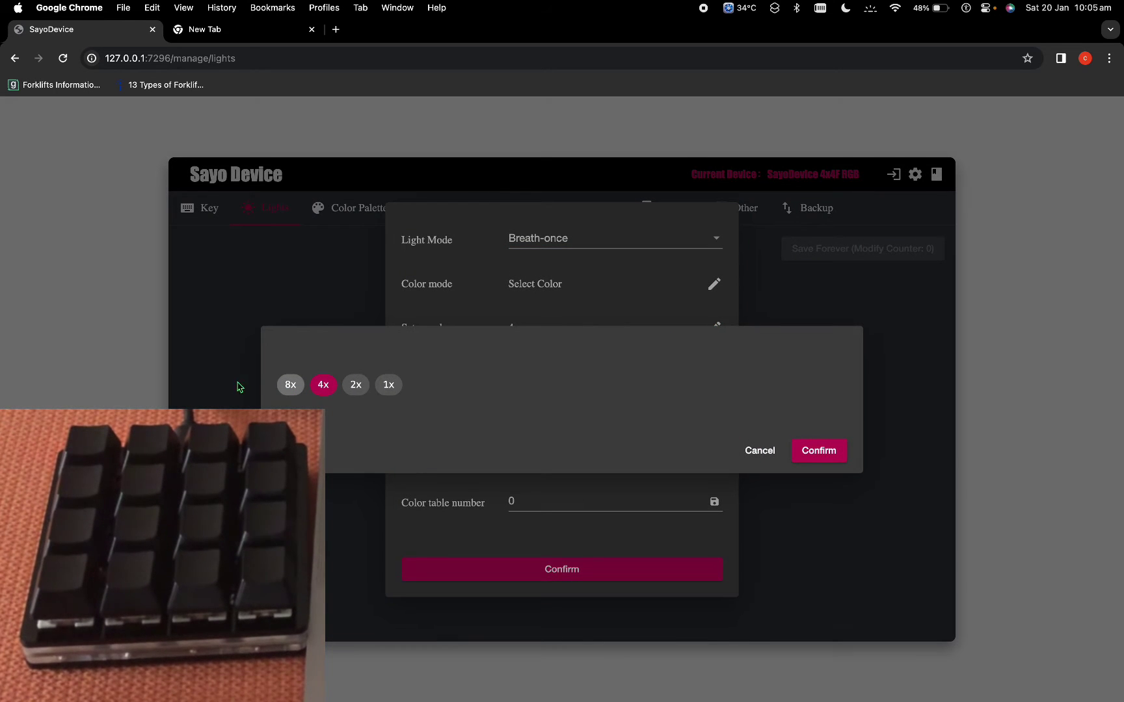
click(291, 385)
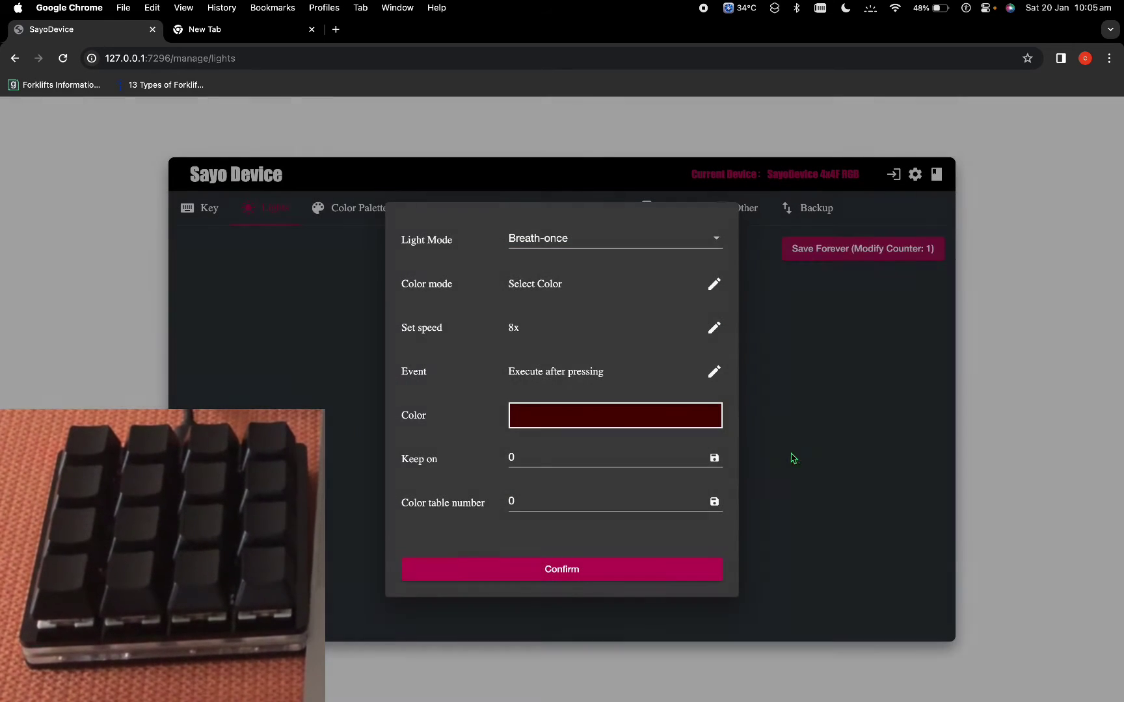
click(817, 449)
click(570, 563)
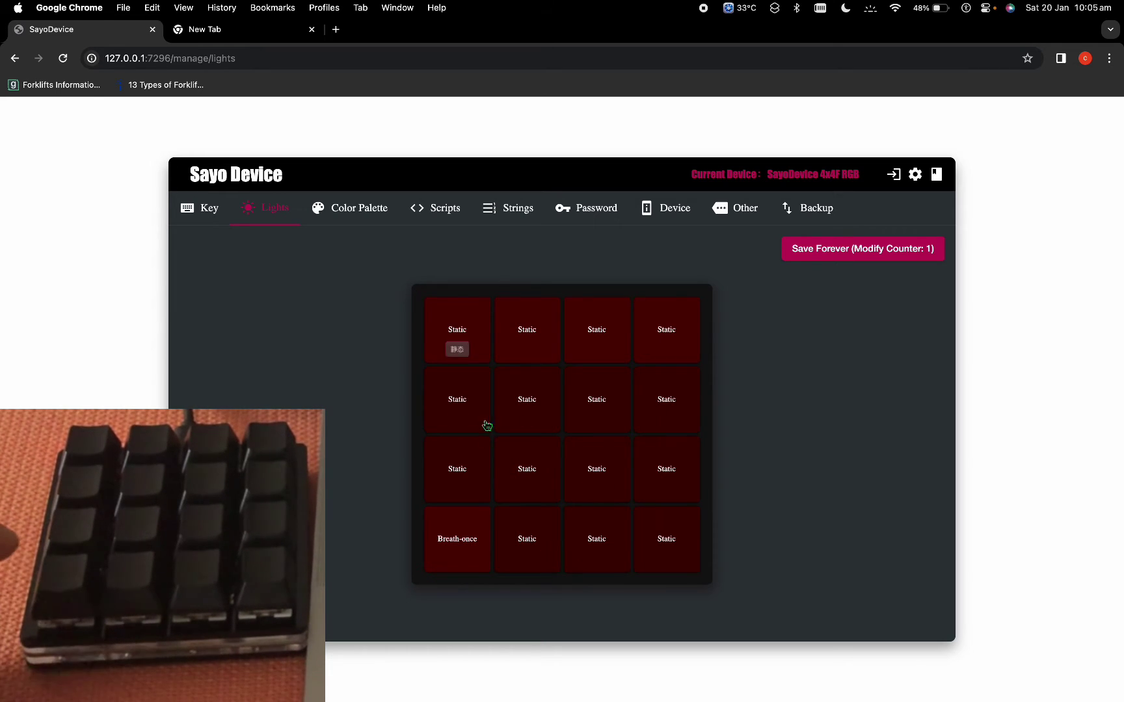
Set the bottom-left key's Breath-once speed to 1x and save the light settings to the device.
click(463, 536)
click(713, 327)
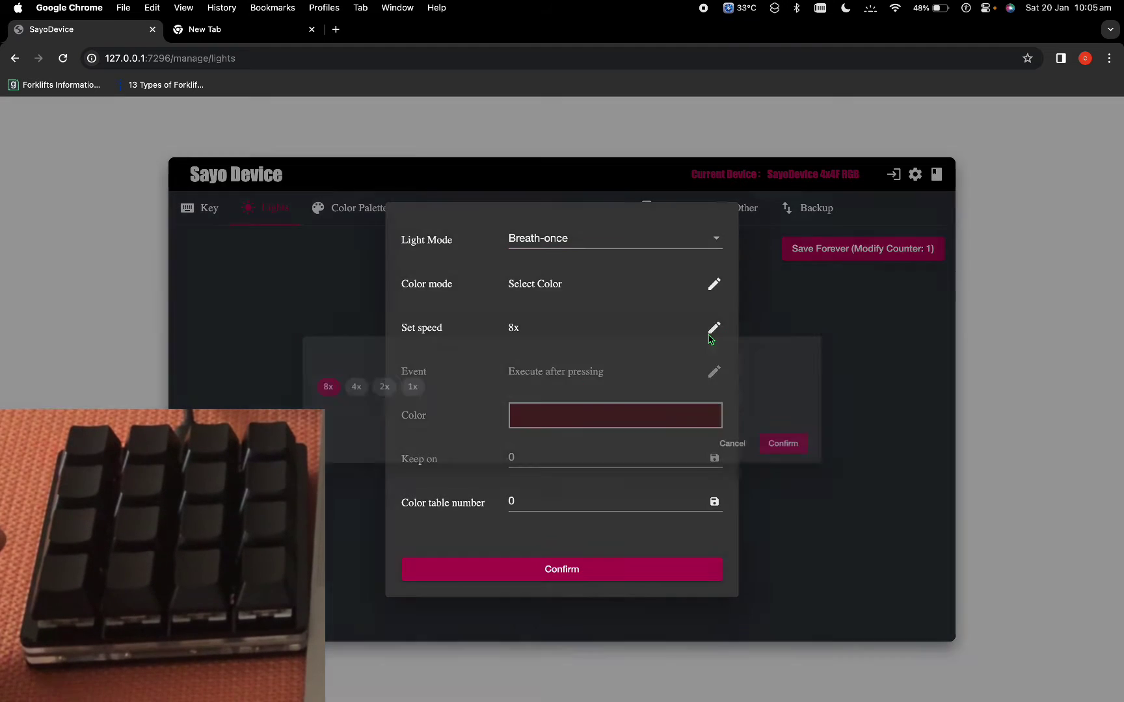
click(388, 384)
click(819, 451)
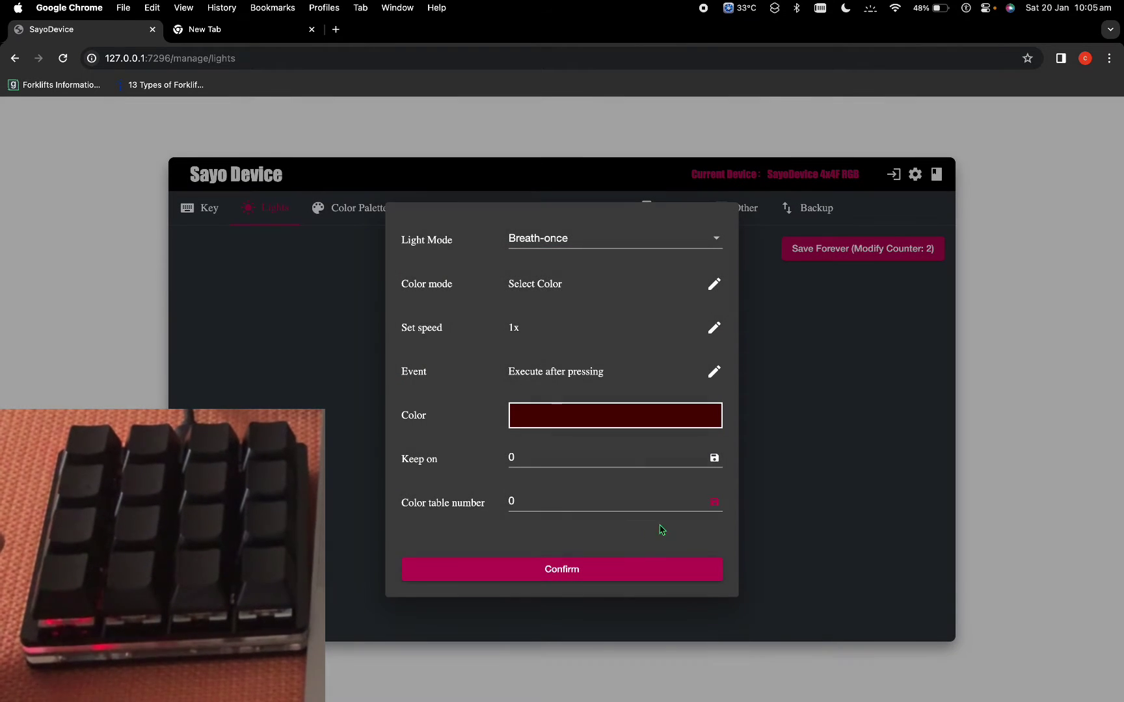
click(610, 565)
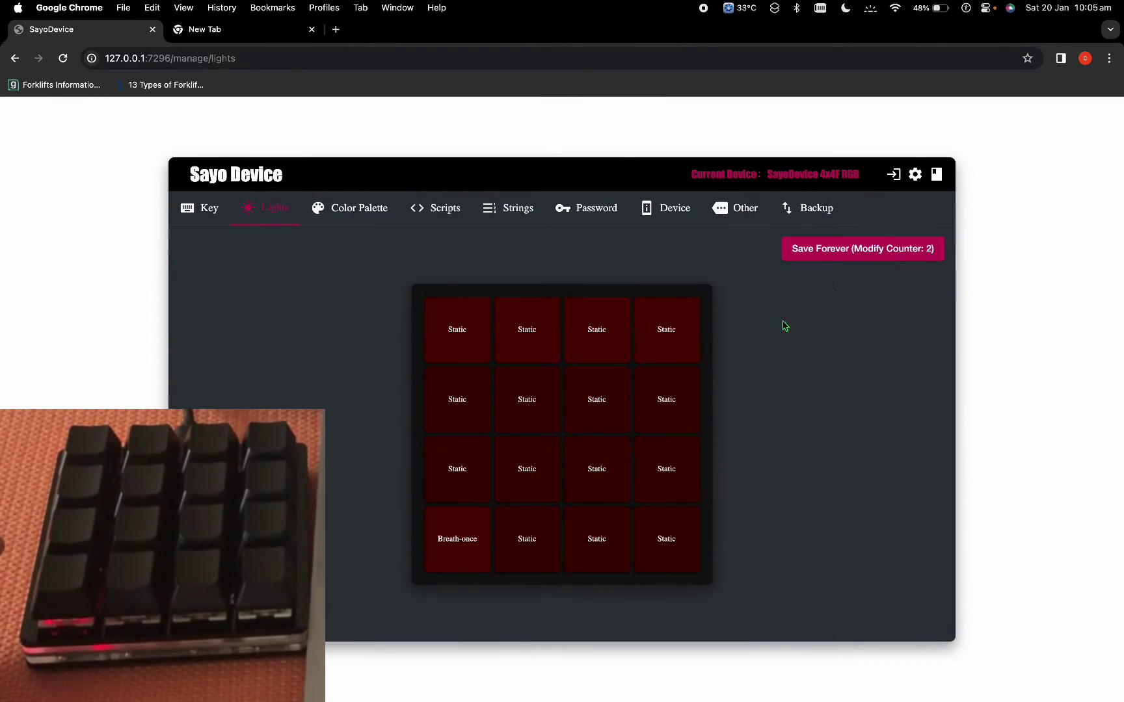
click(858, 251)
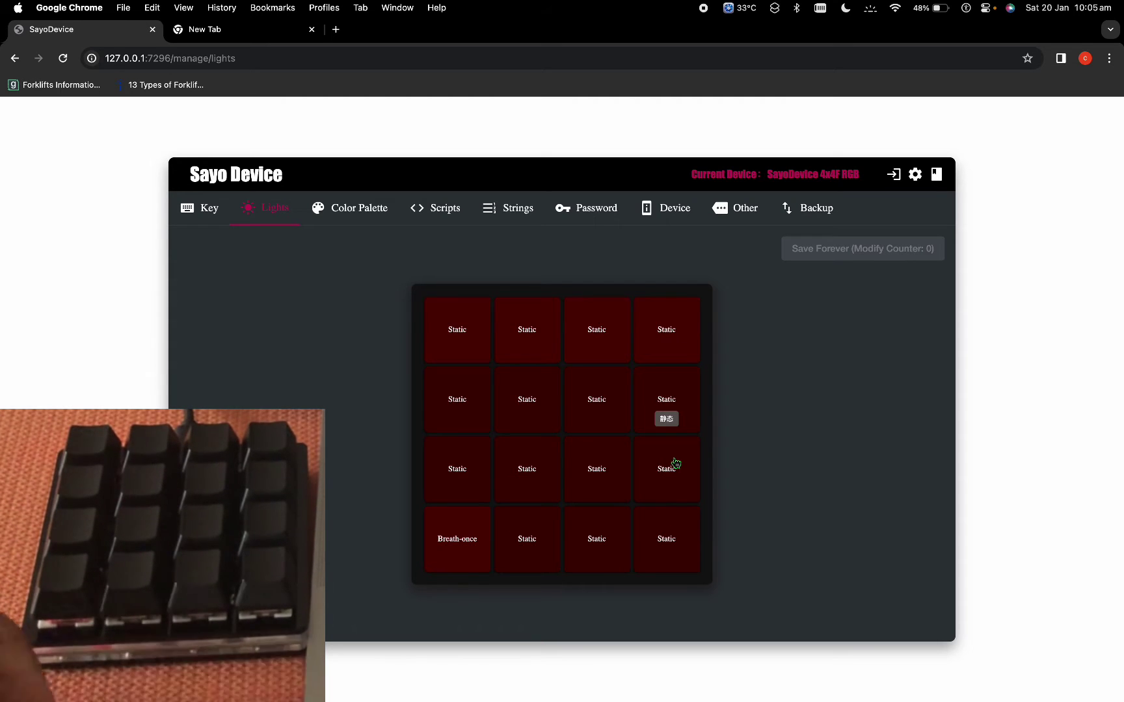
Change the bottom-left key's light mode to Gradient with a speed of 4x.
click(471, 527)
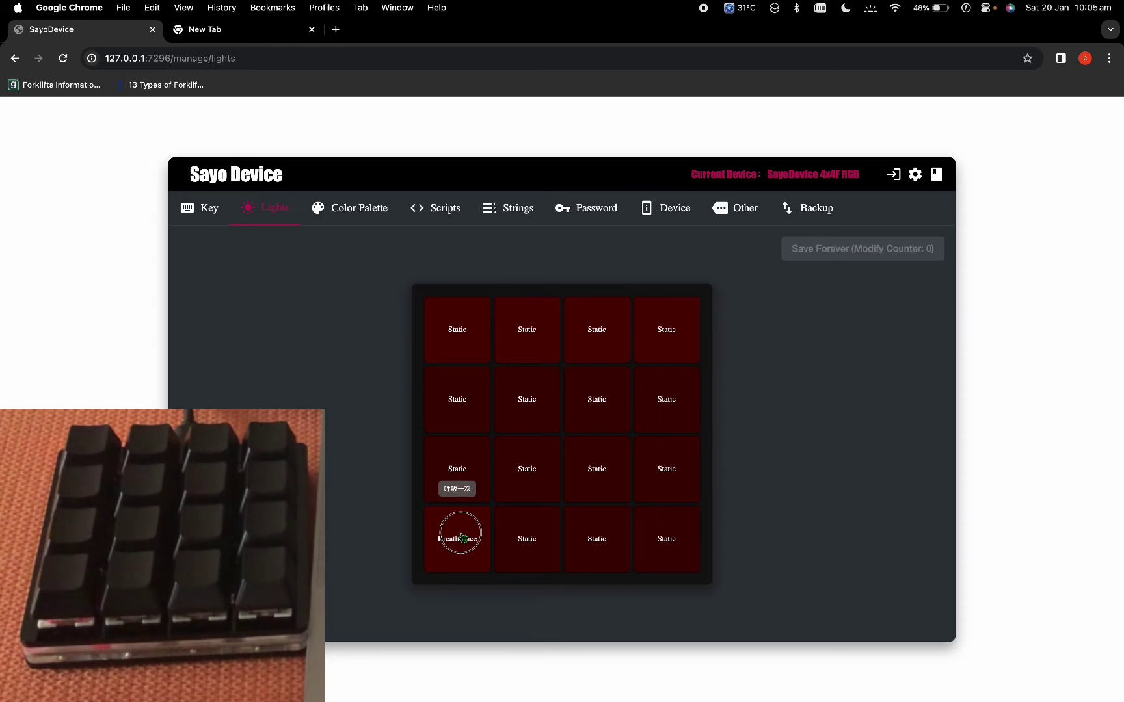
click(616, 259)
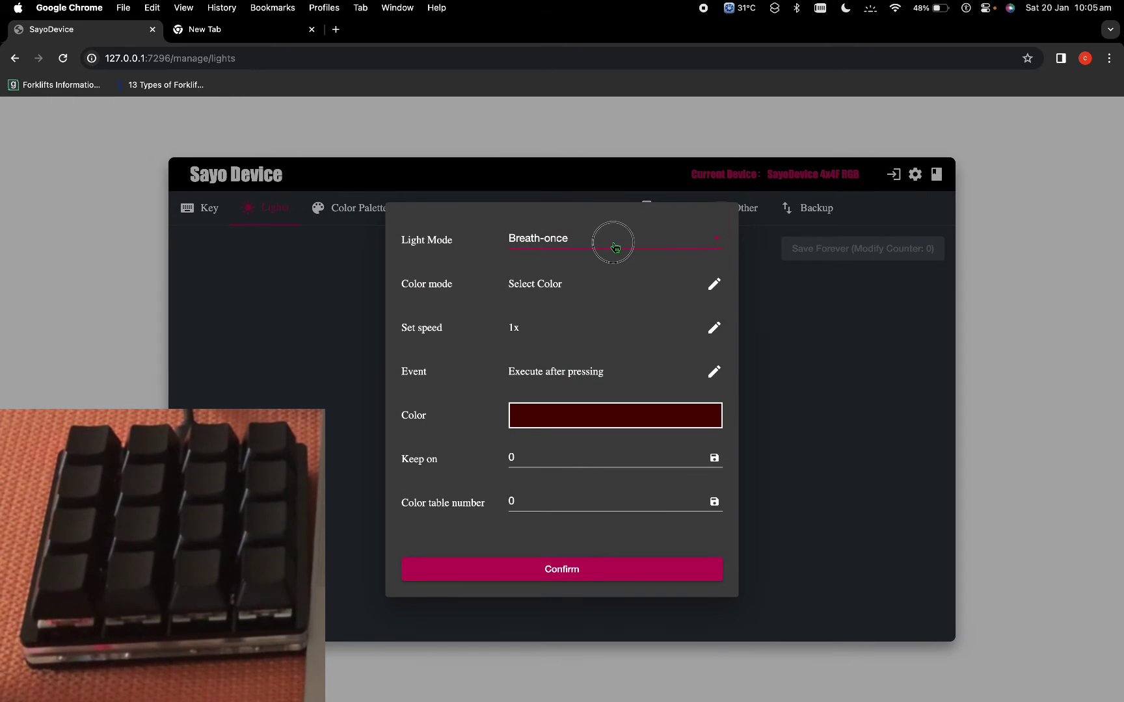
click(606, 281)
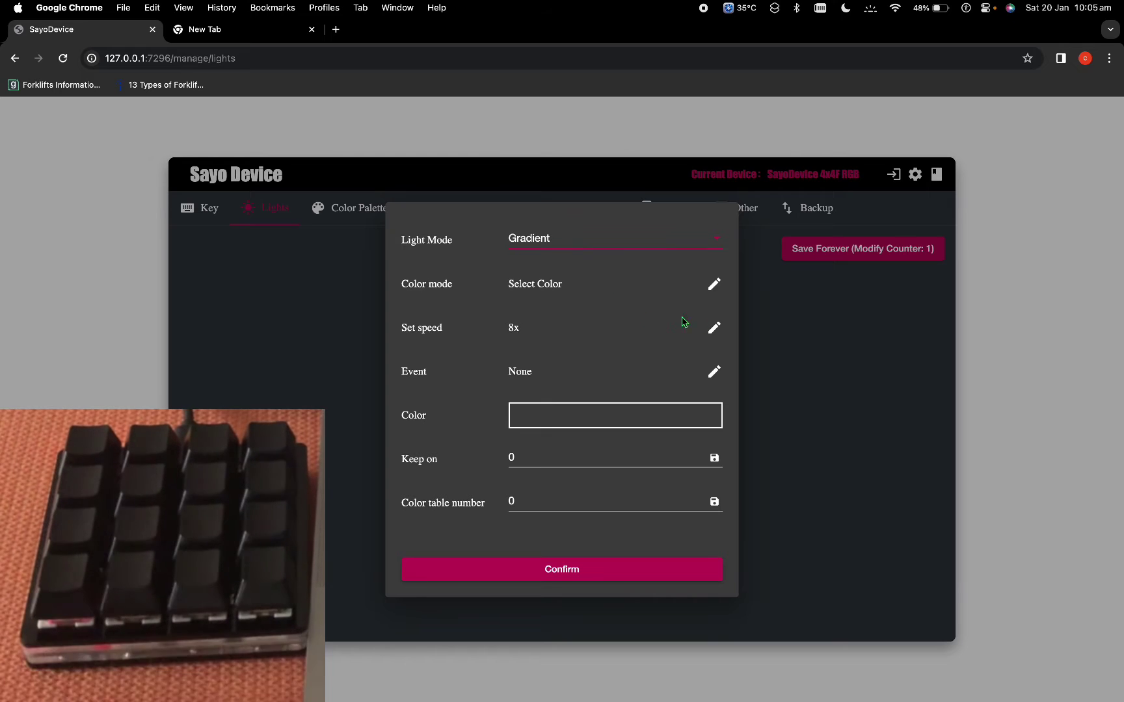
click(713, 327)
click(325, 386)
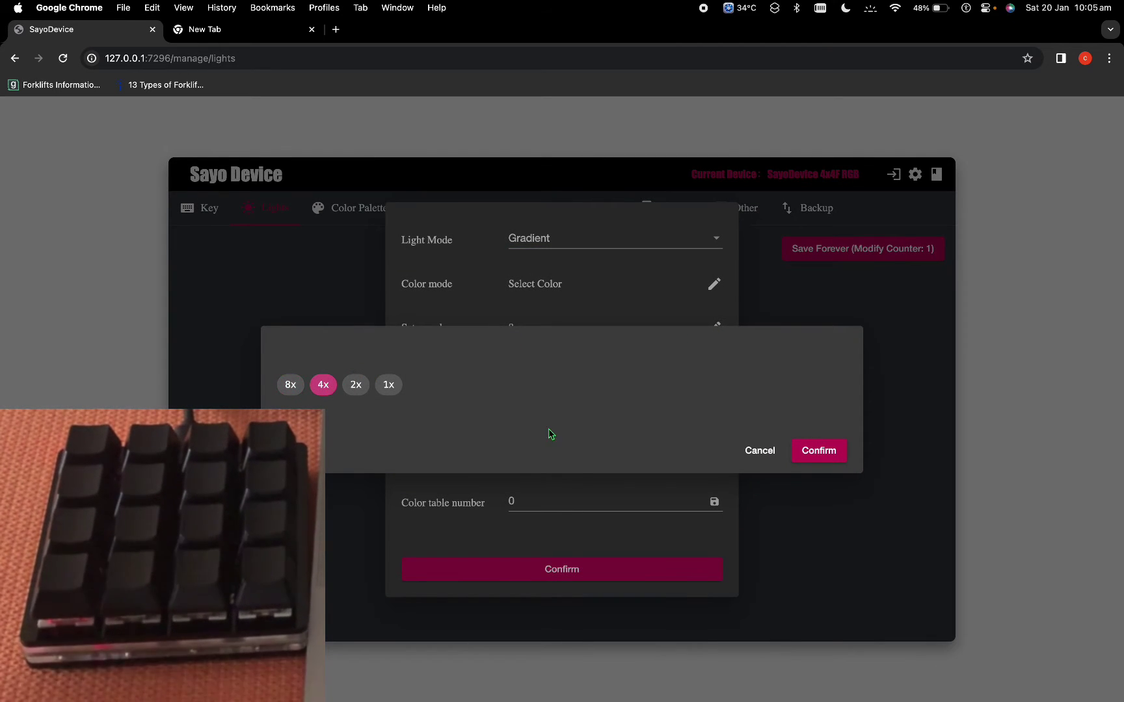
click(819, 451)
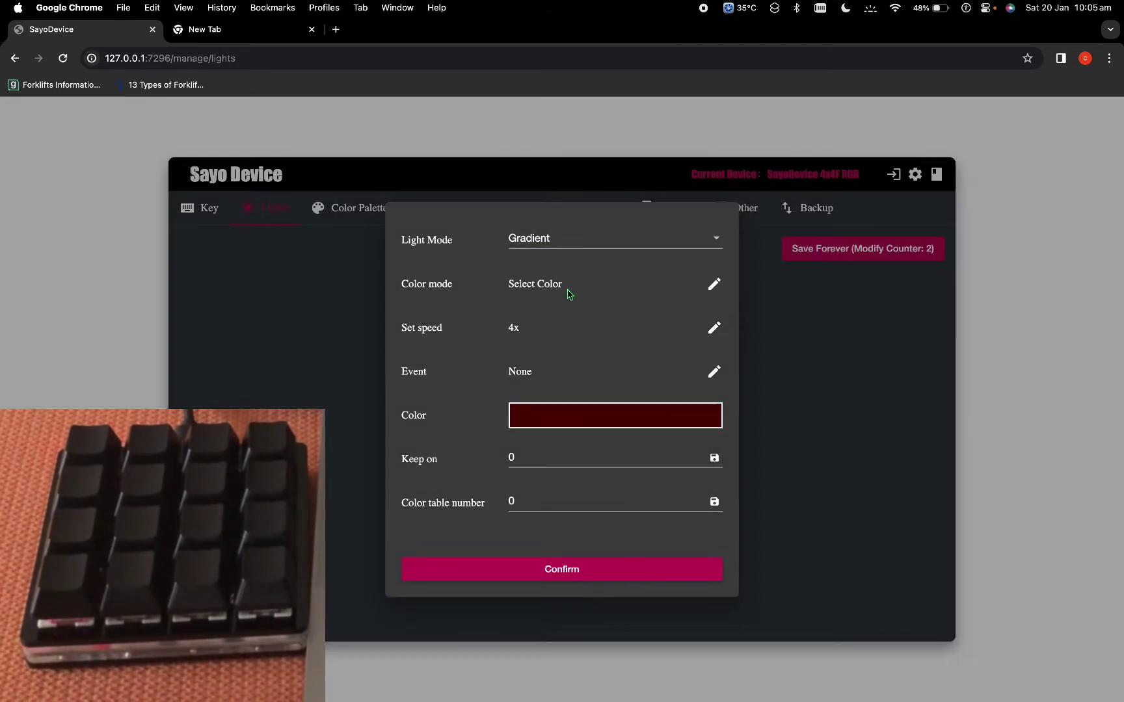
Set the Gradient light's event to Execute after pressing.
click(713, 371)
click(746, 379)
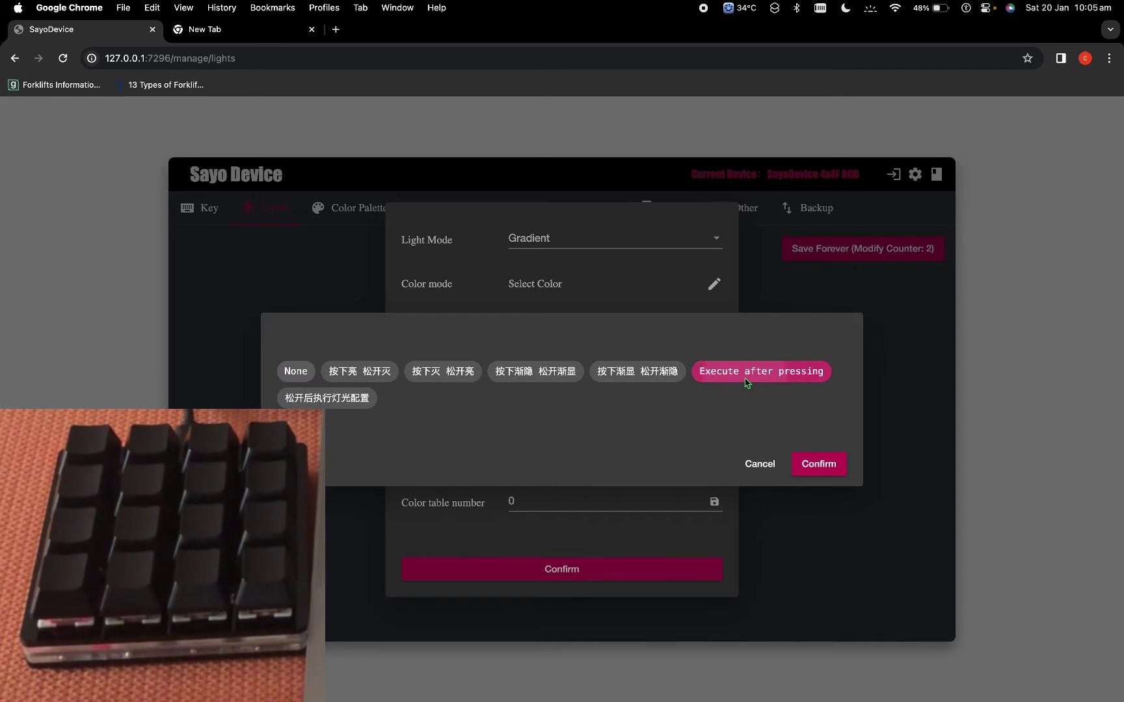
click(839, 472)
Set the Gradient light's color mode to Random color and save the light settings to the device.
click(714, 286)
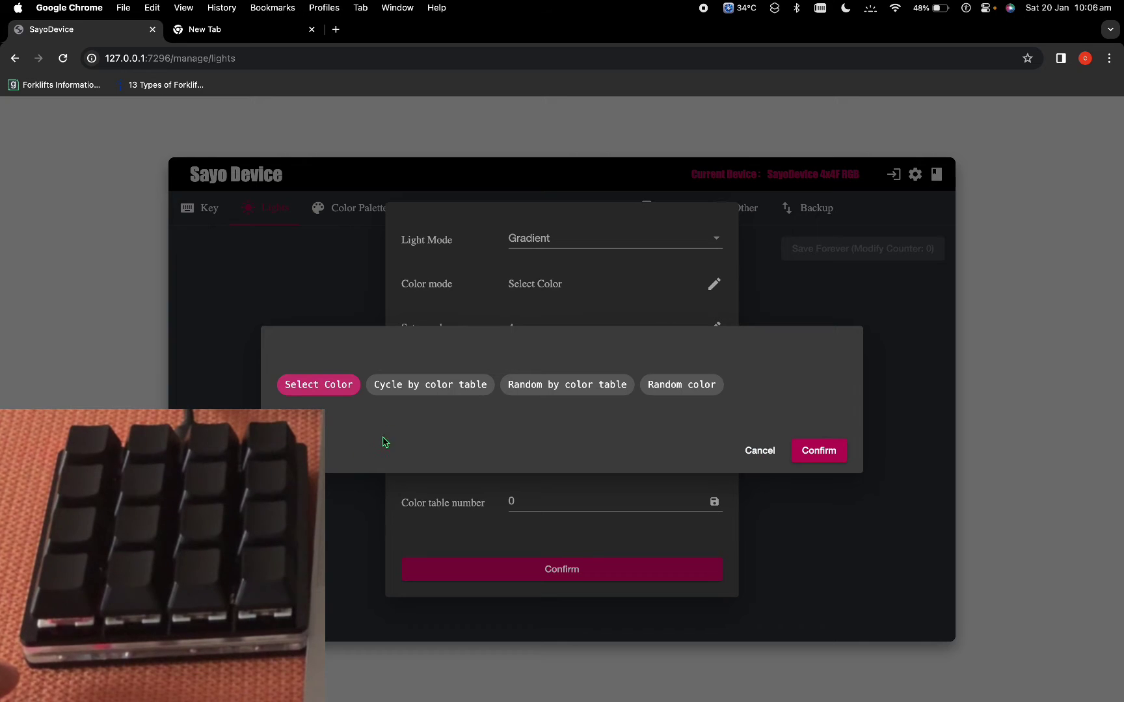
click(662, 398)
click(830, 452)
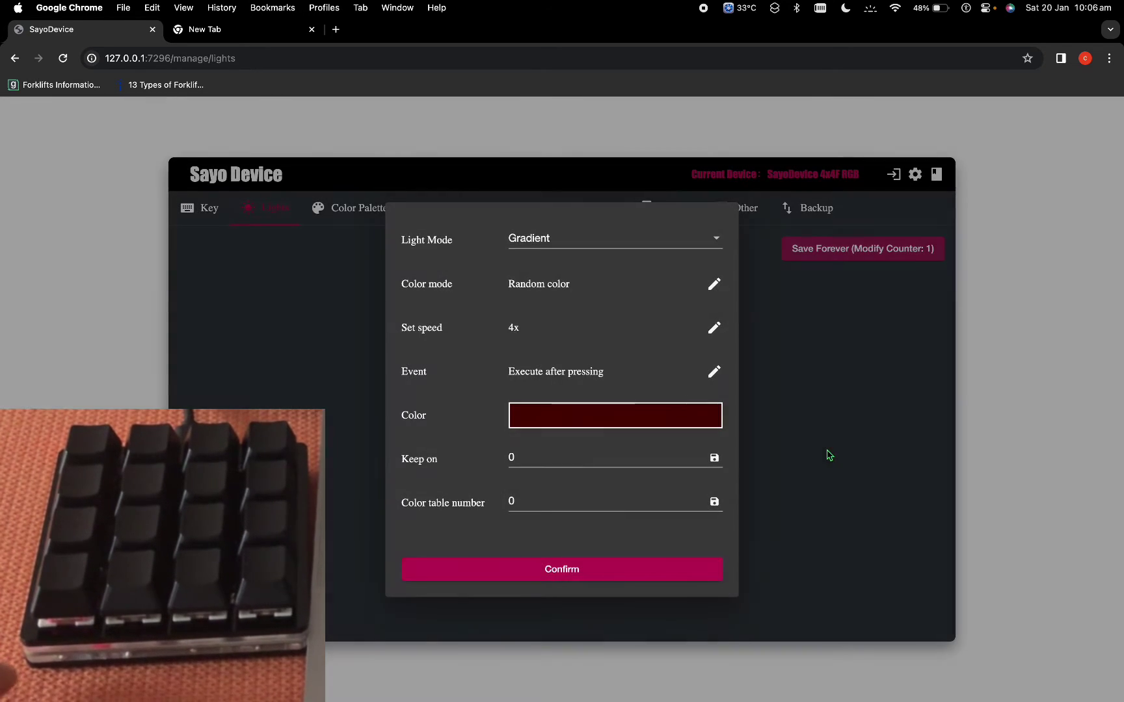
click(562, 570)
click(873, 254)
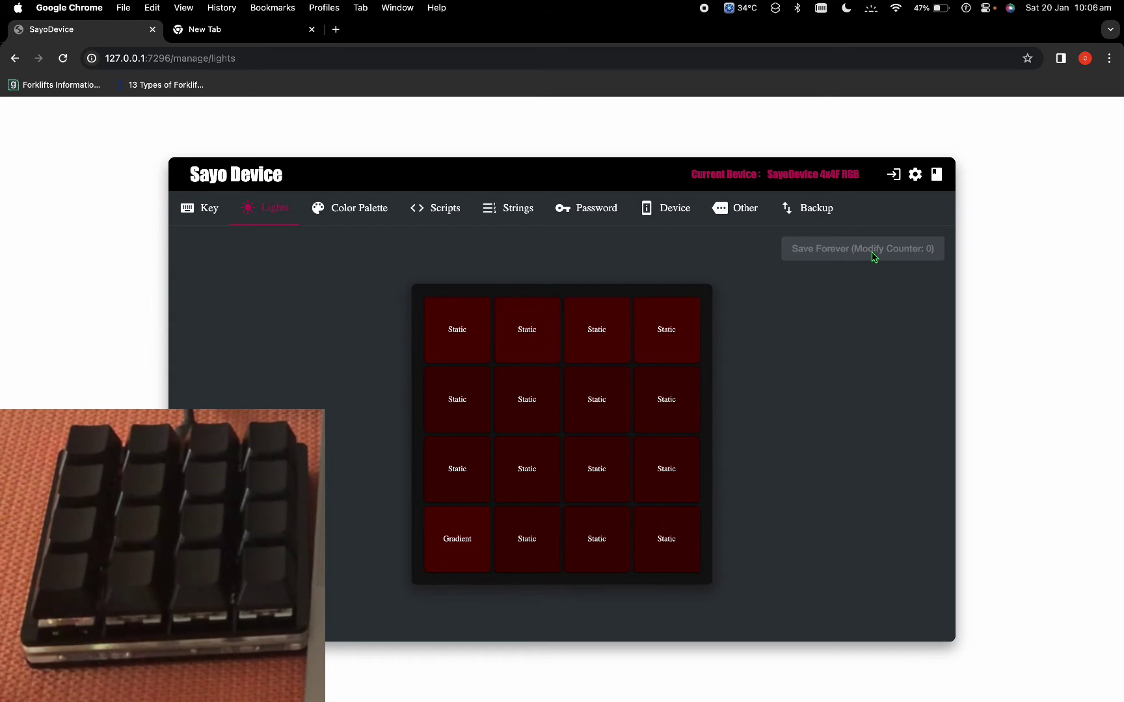
Set the bottom-left key's Gradient speed to 8x and save the light settings to the device.
click(458, 524)
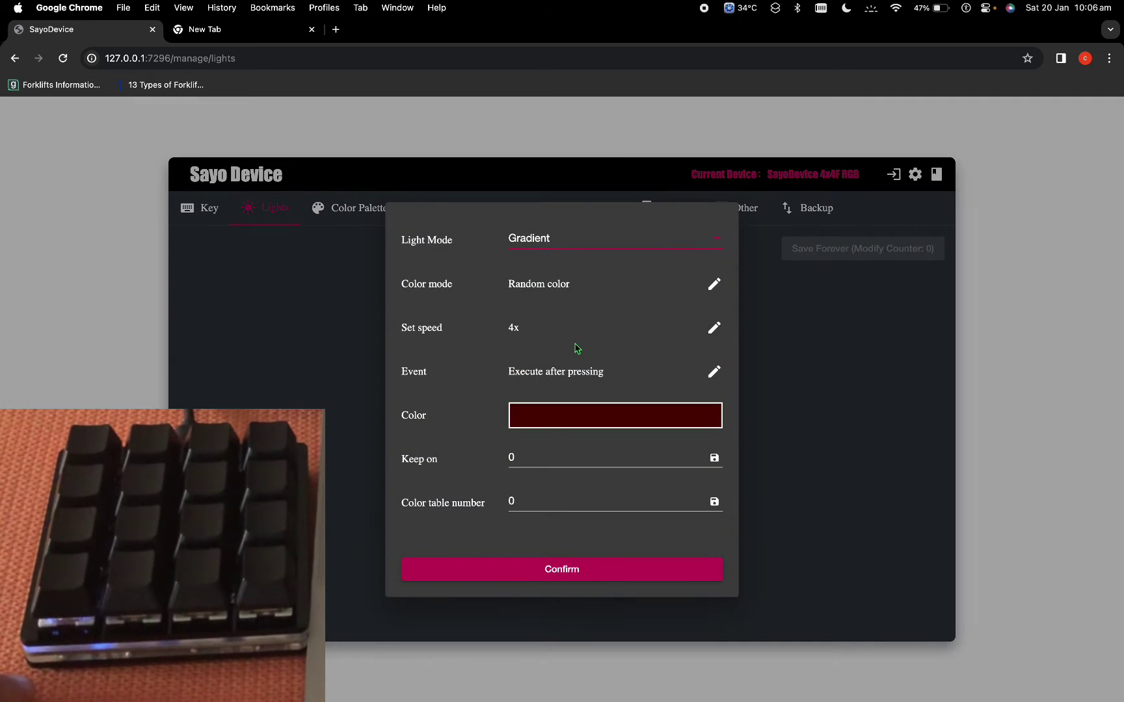
click(713, 327)
click(292, 393)
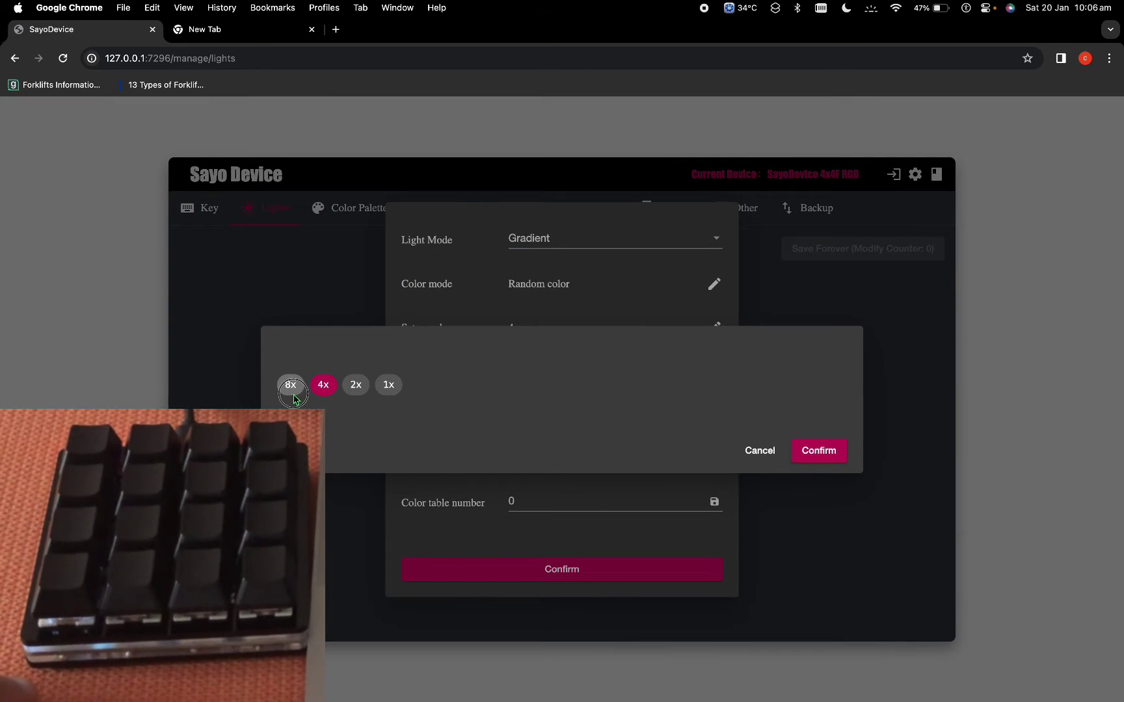
click(811, 454)
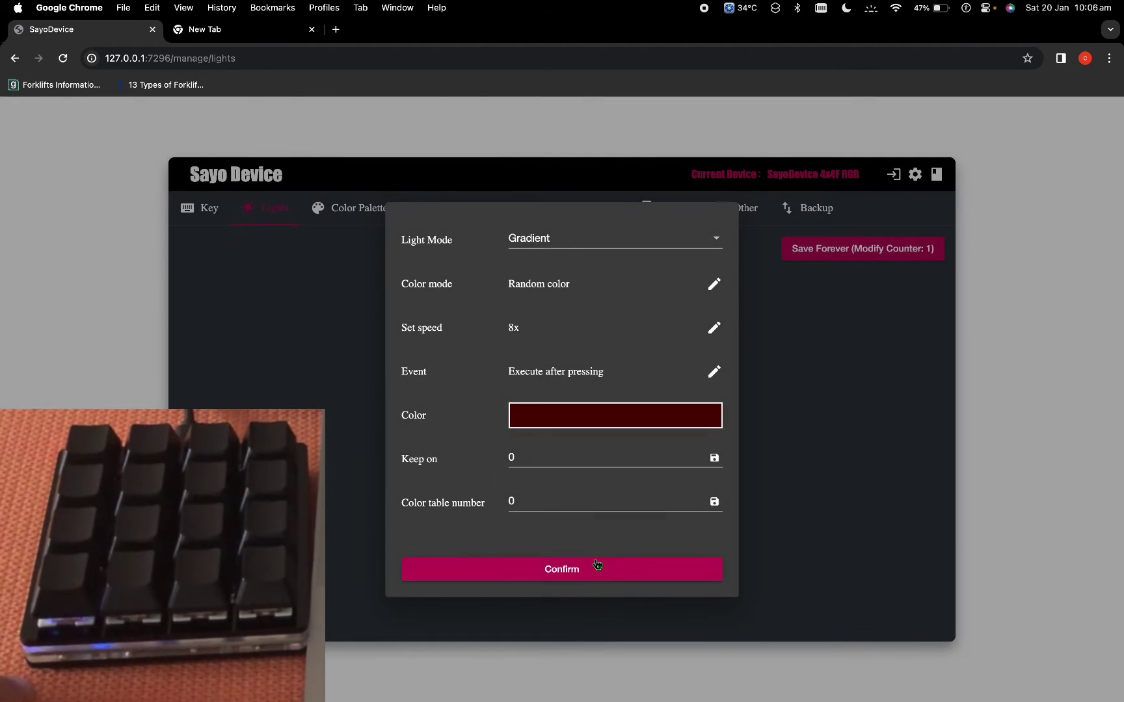
click(597, 565)
click(880, 250)
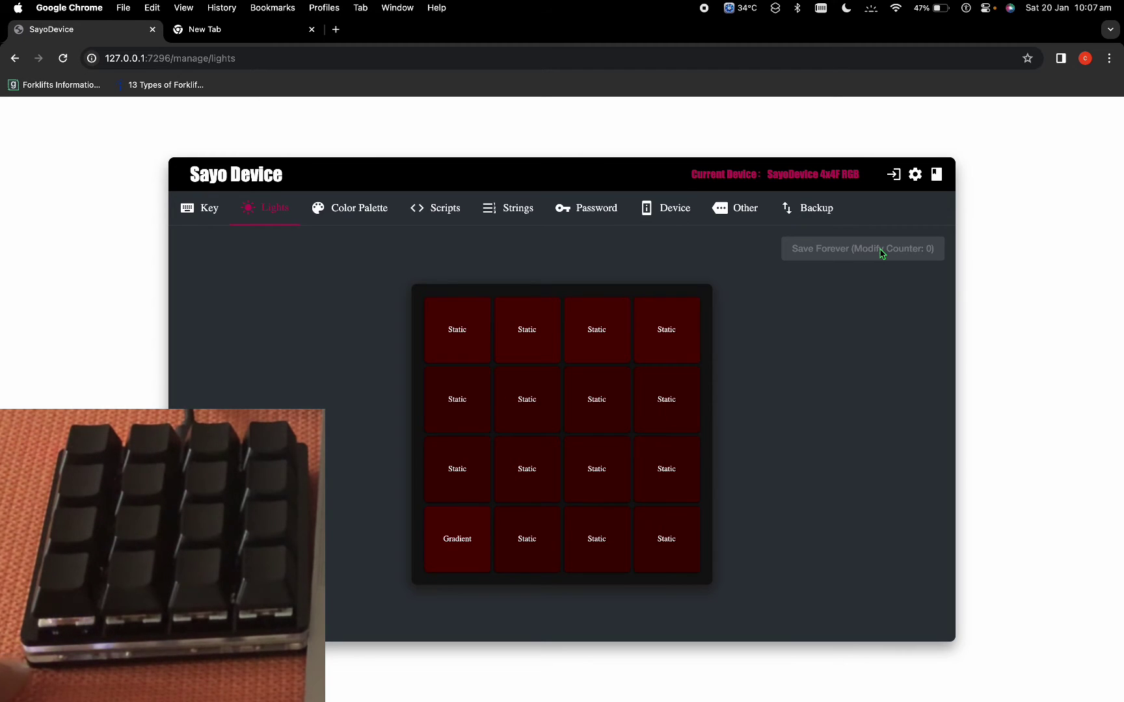
Change the bottom-left key's light mode to Switch color with the Random color mode.
click(558, 526)
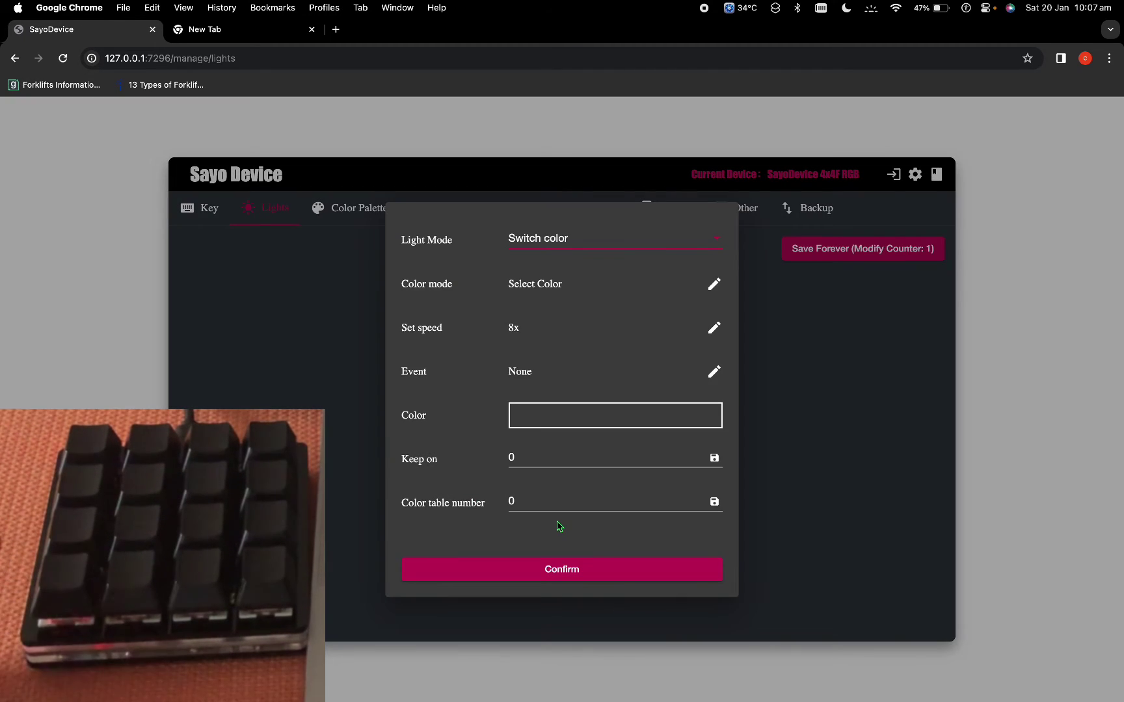
click(628, 246)
click(626, 246)
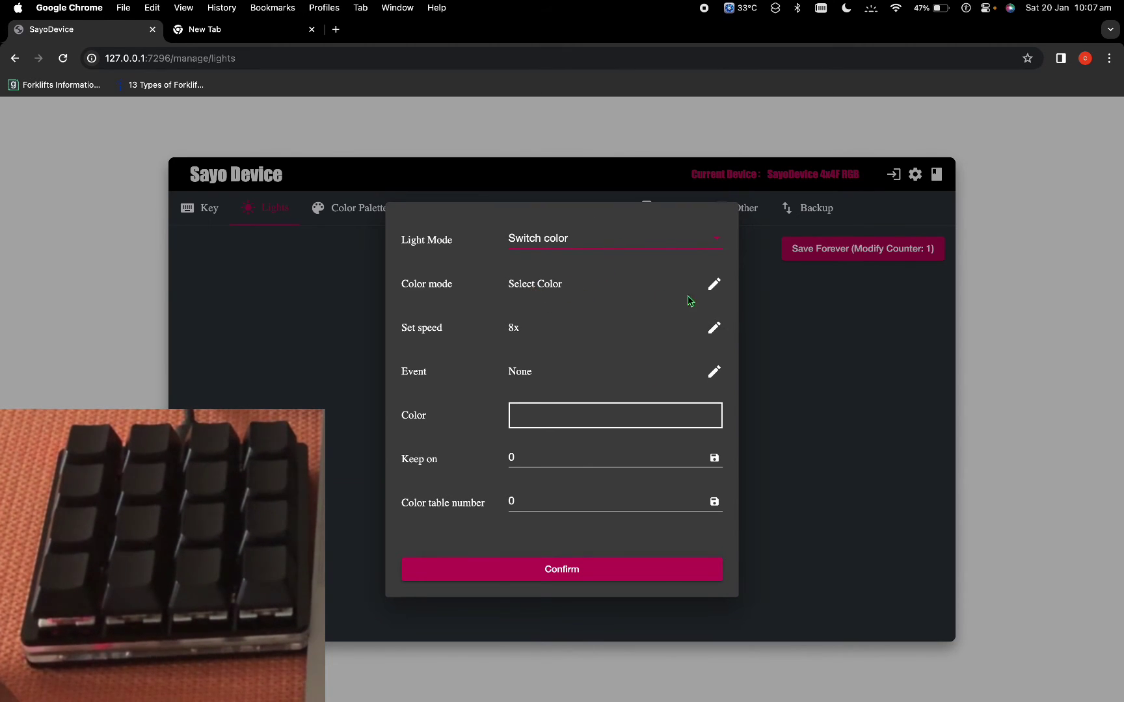
click(714, 284)
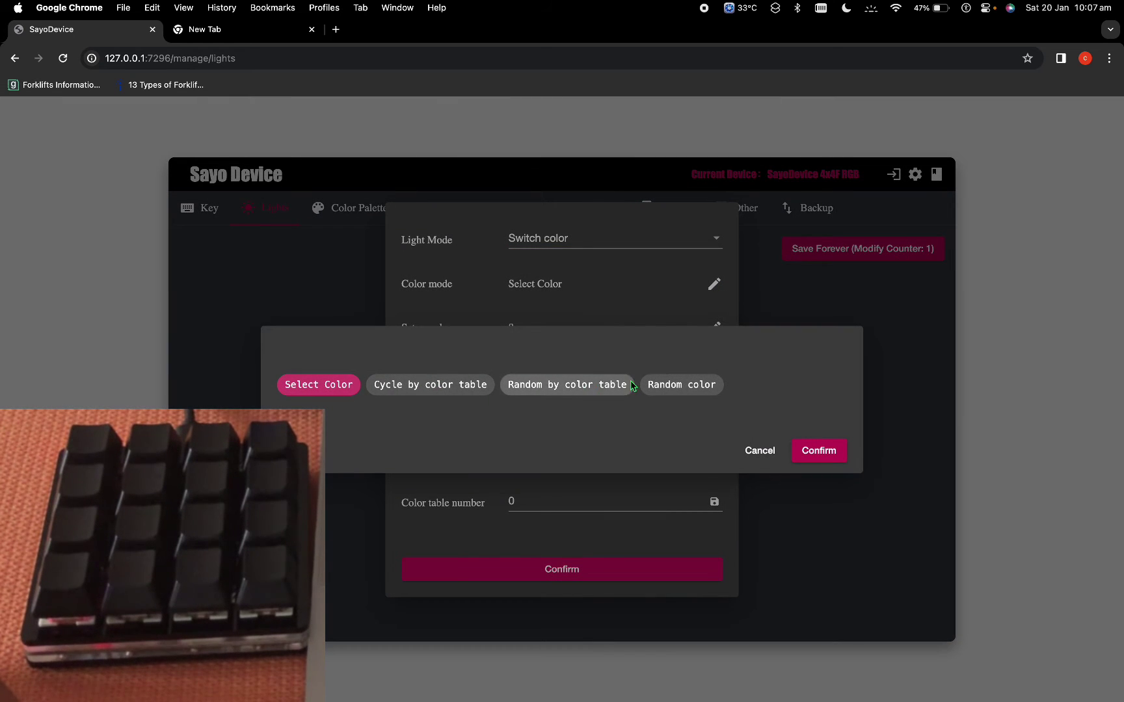
click(670, 386)
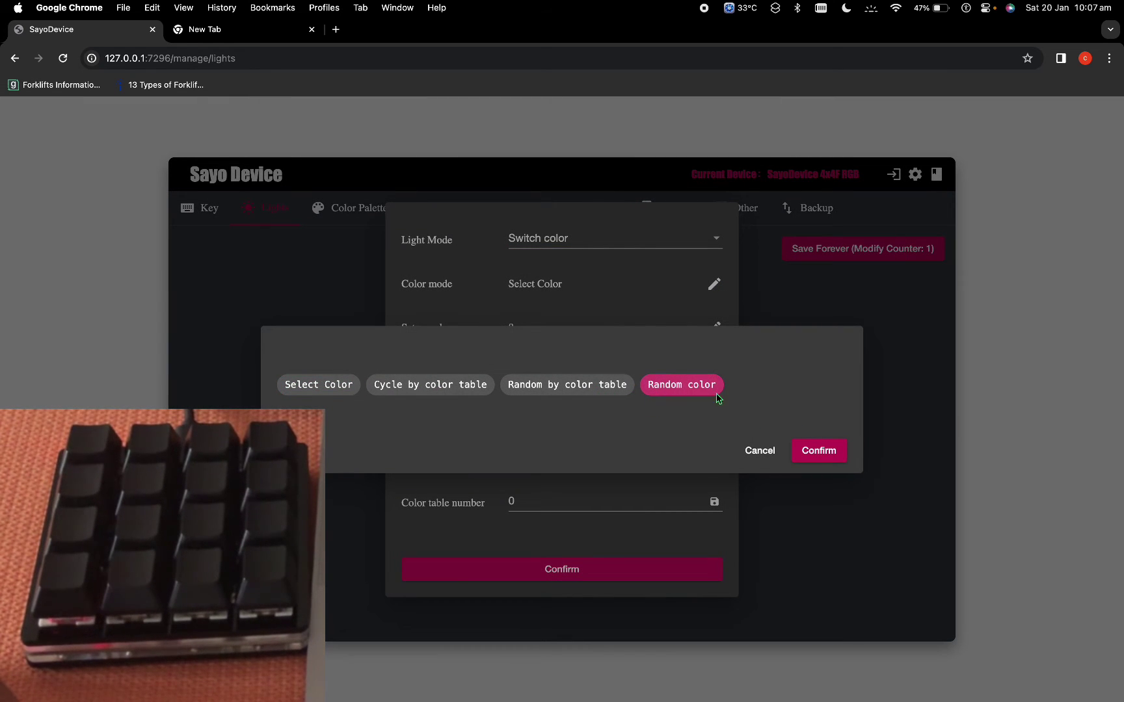
click(821, 451)
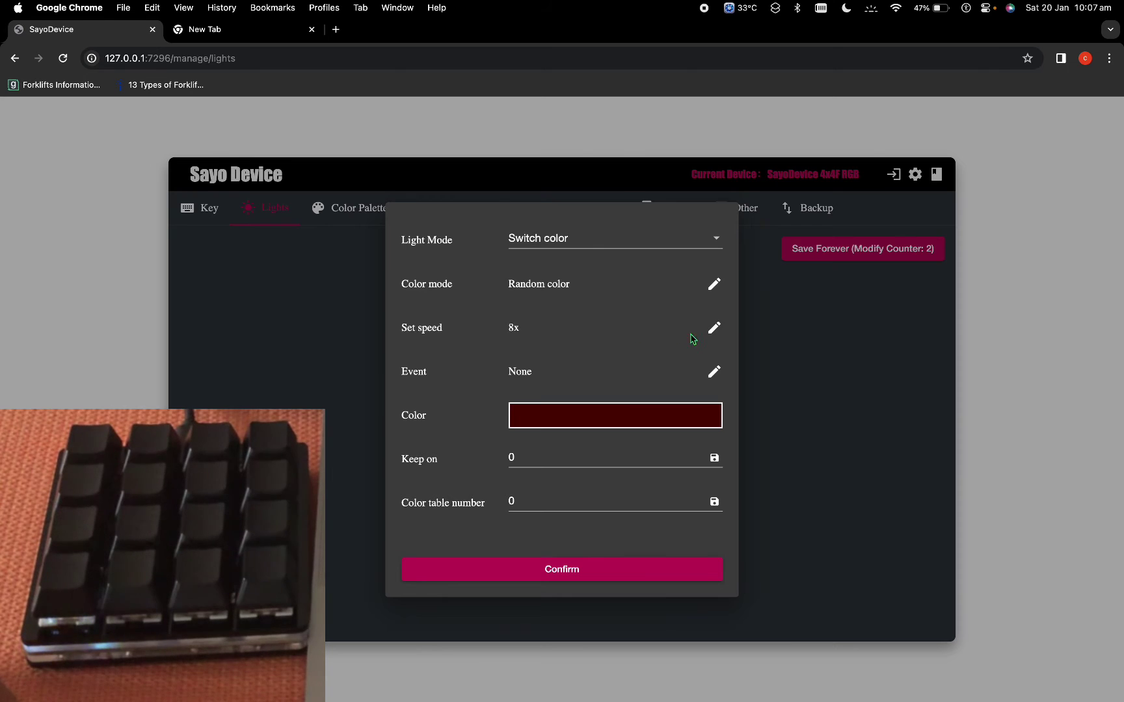
Set the Switch color light's speed to 8x and its event to Execute after pressing, and confirm the light settings.
click(714, 328)
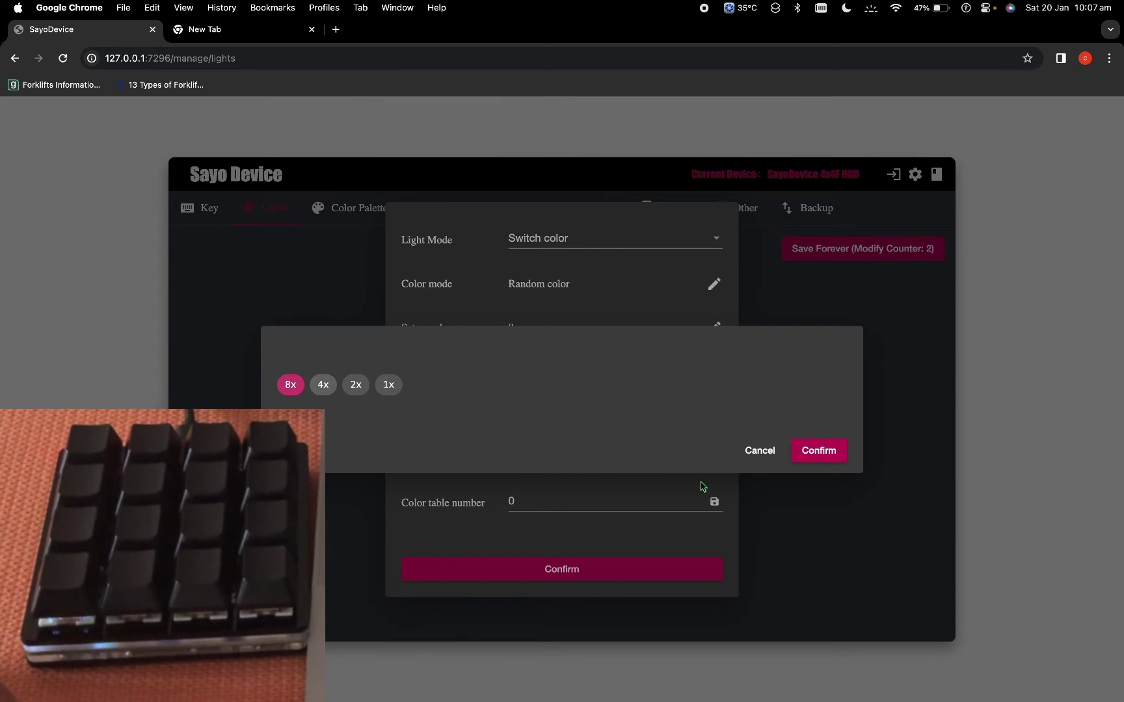
click(819, 455)
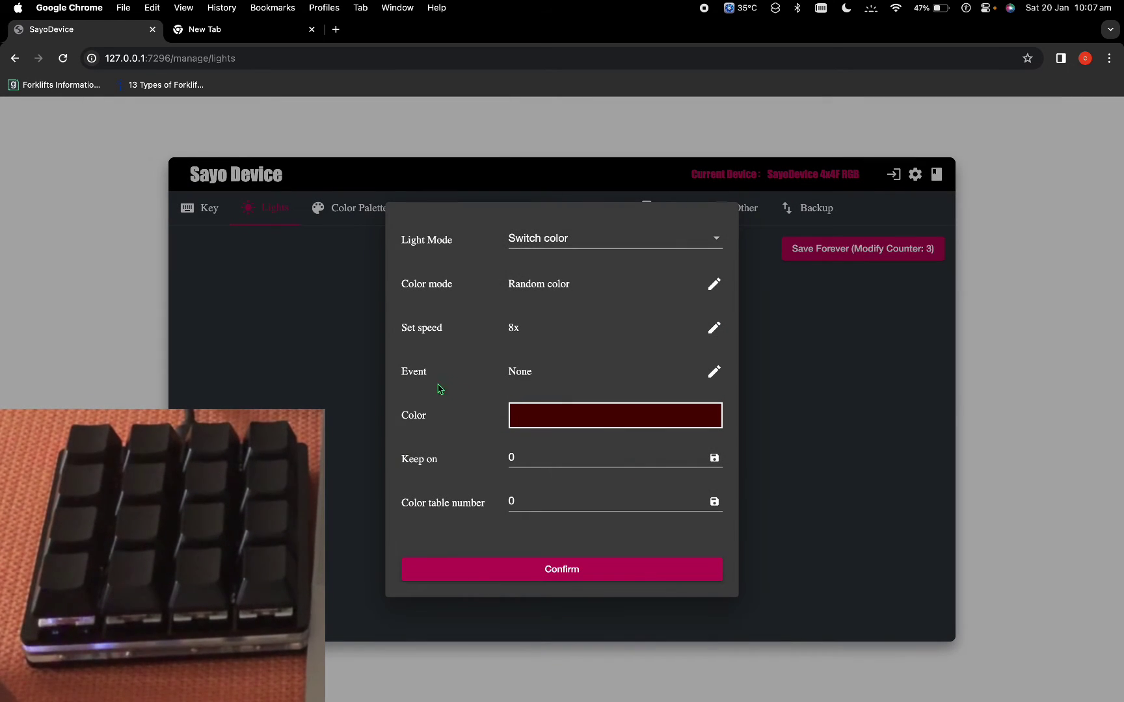
click(714, 376)
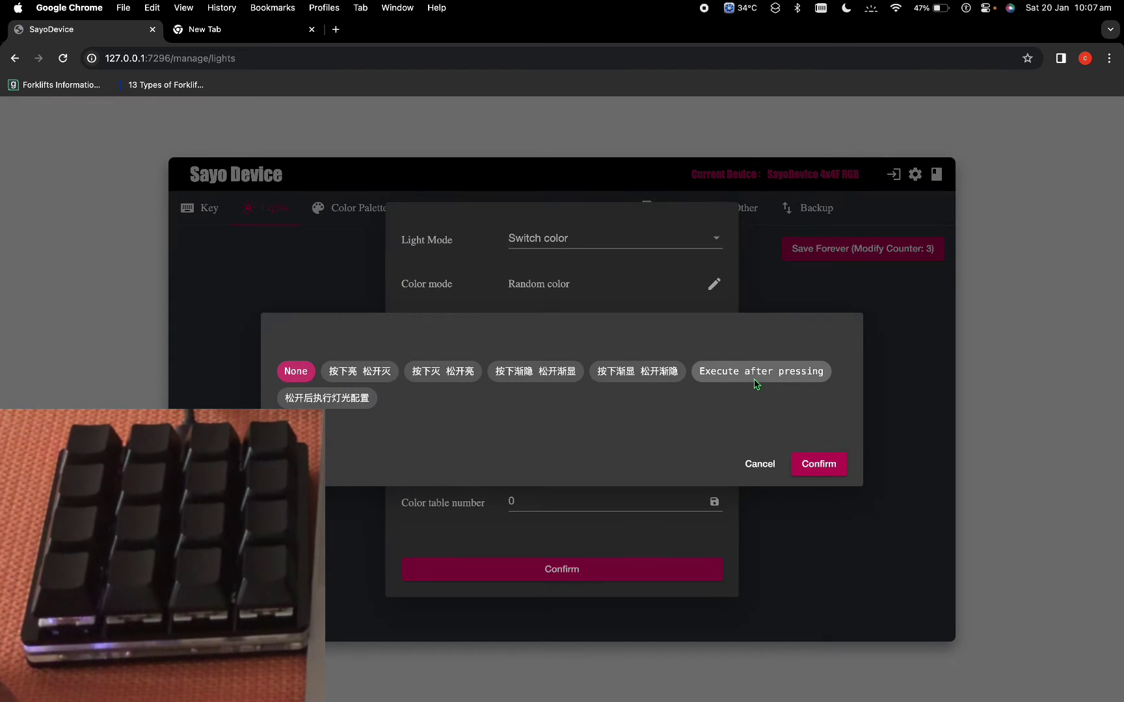
click(816, 372)
click(821, 466)
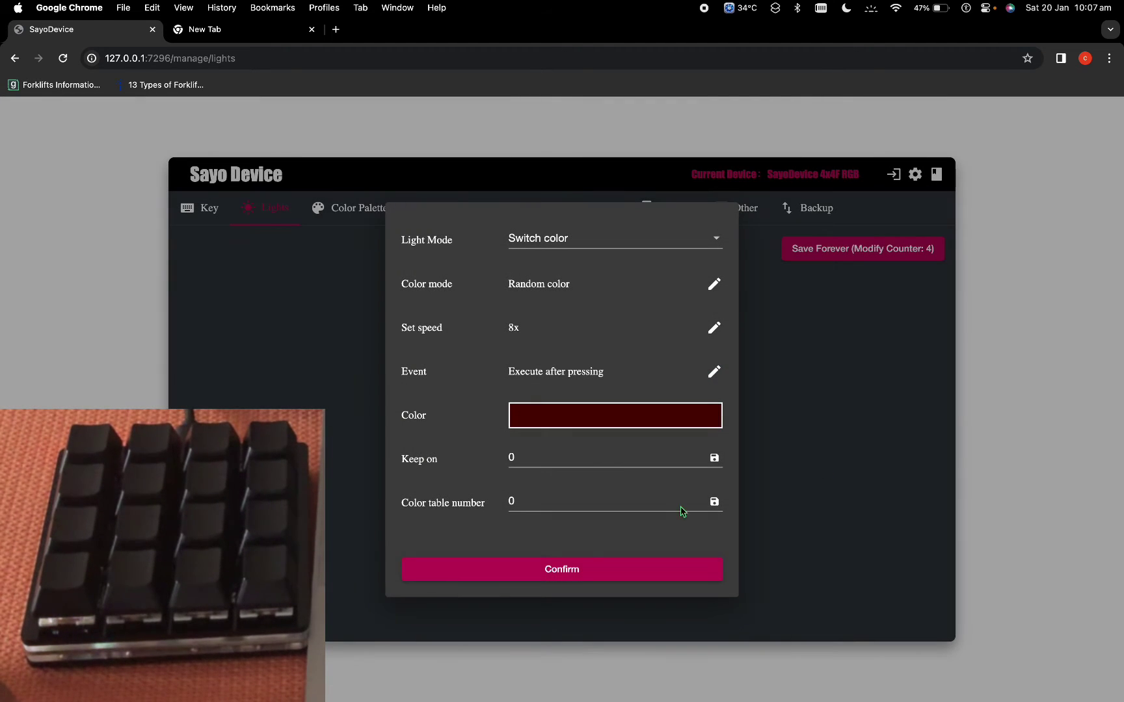
click(575, 569)
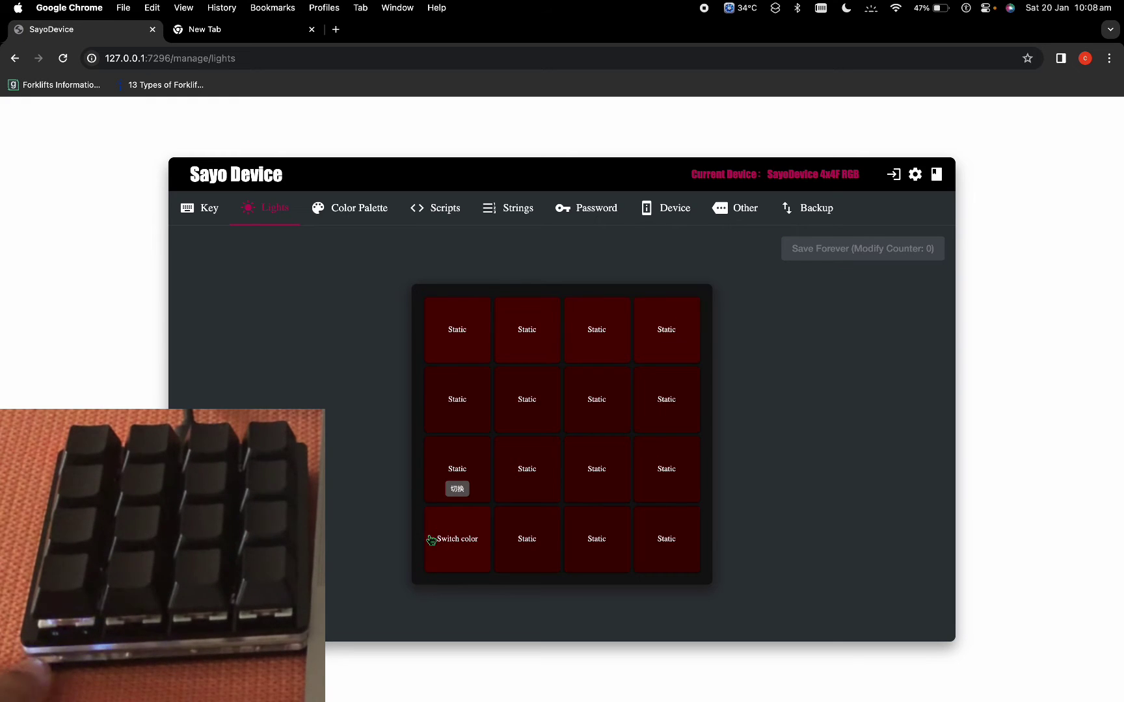
Set the bottom-left key's Switch color speed to 1x and apply its light settings.
click(461, 552)
click(714, 327)
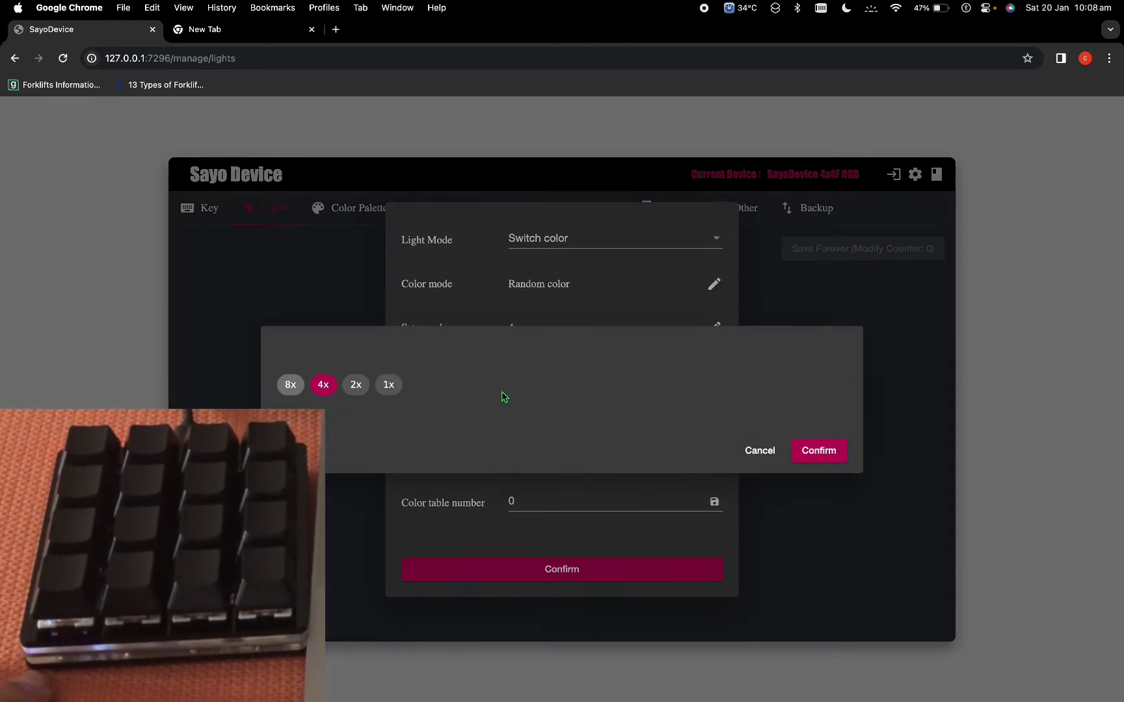
click(388, 385)
click(813, 453)
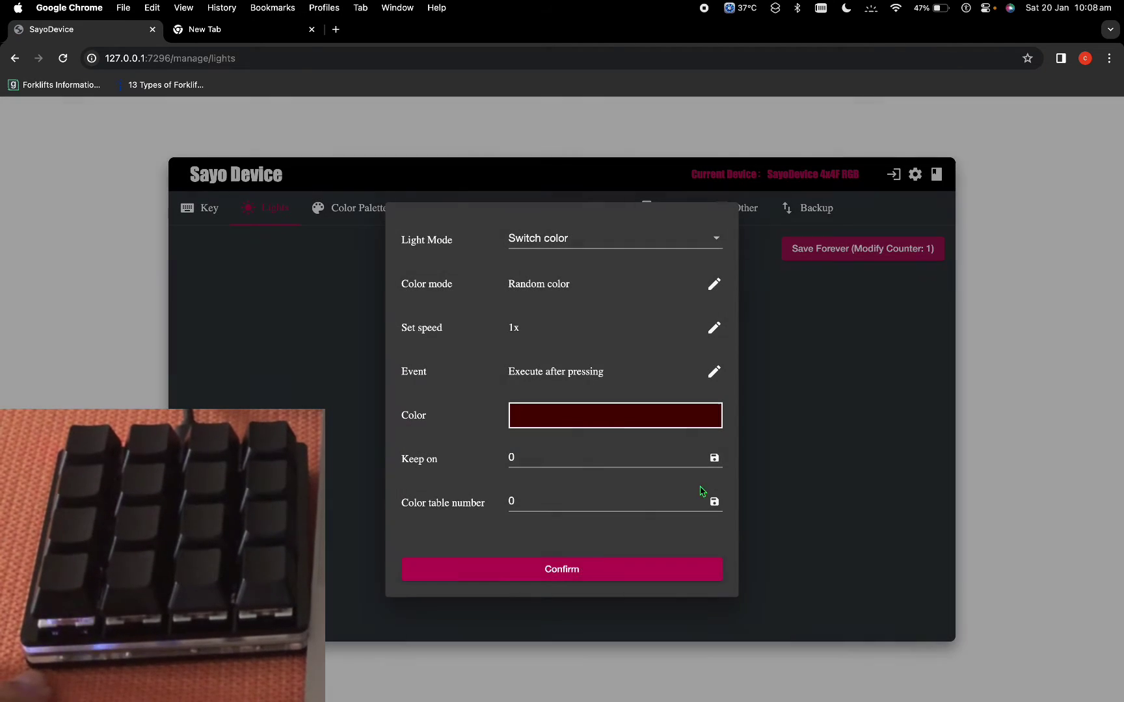
click(578, 571)
click(886, 249)
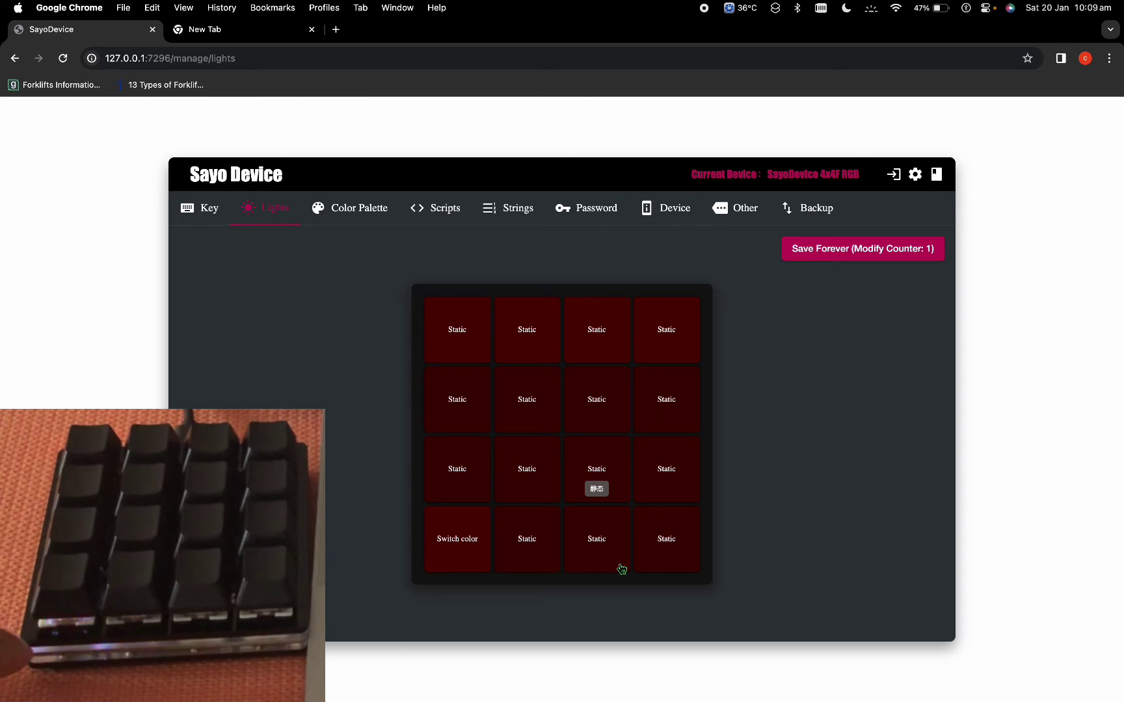
Set the bottom-left key's Switch color event to 按下亮 松开灭 and save the light settings to the device.
click(455, 563)
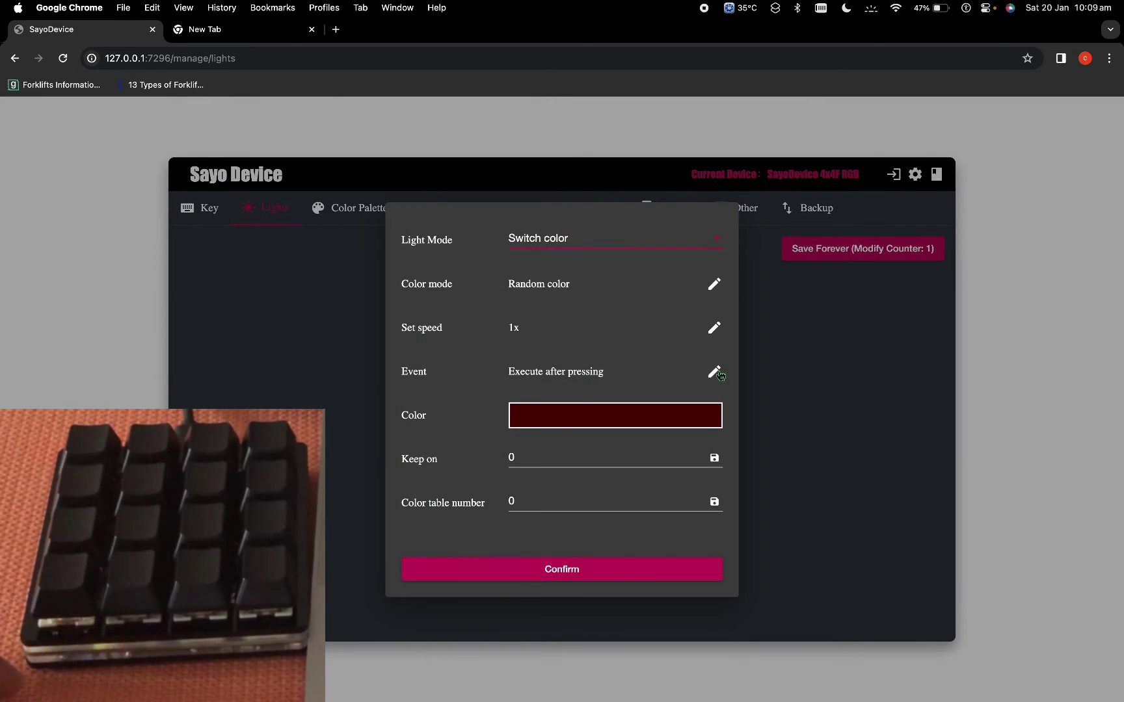
click(715, 373)
click(360, 371)
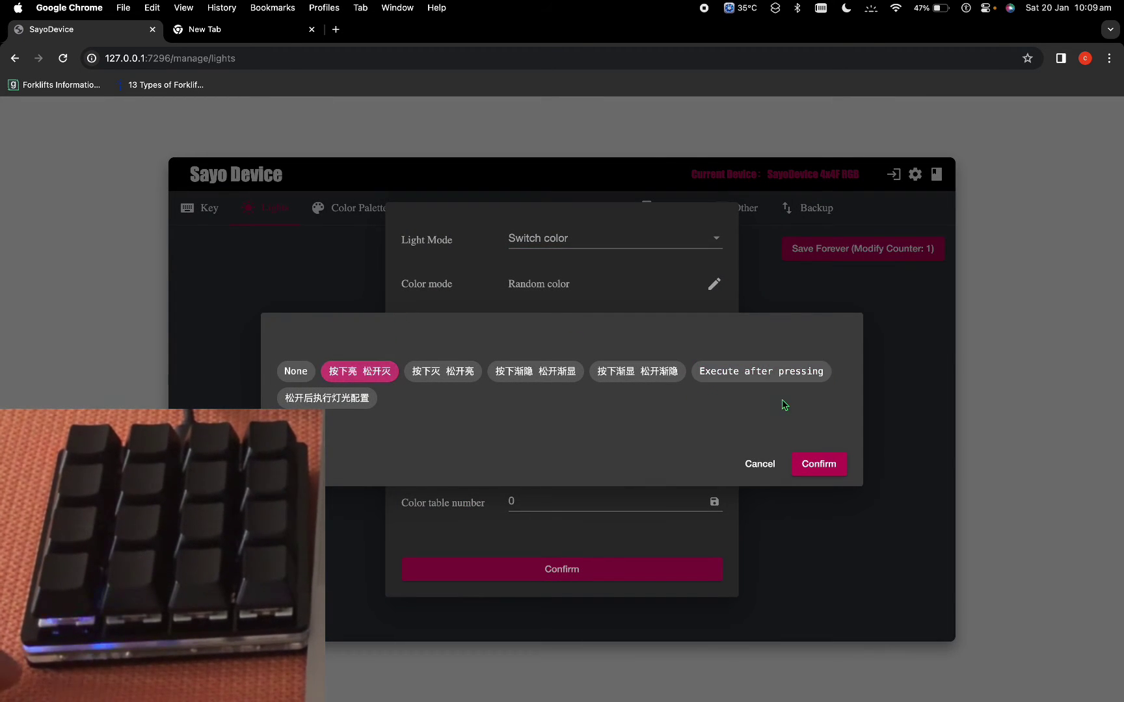
click(819, 464)
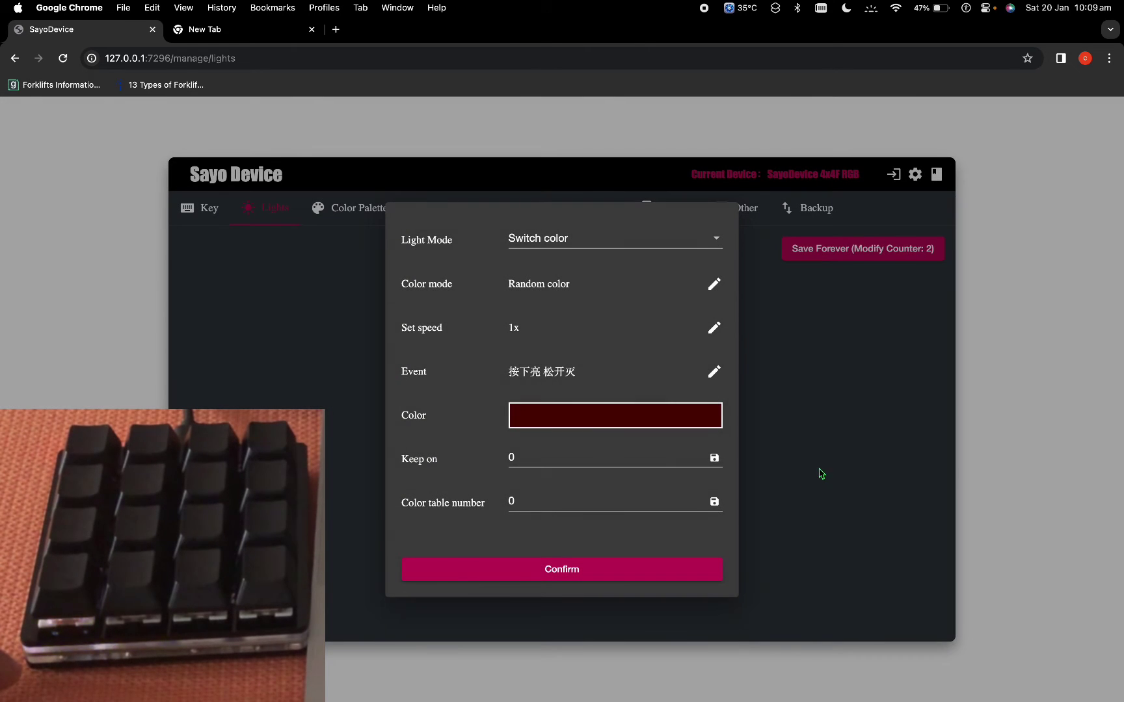
click(530, 580)
click(866, 251)
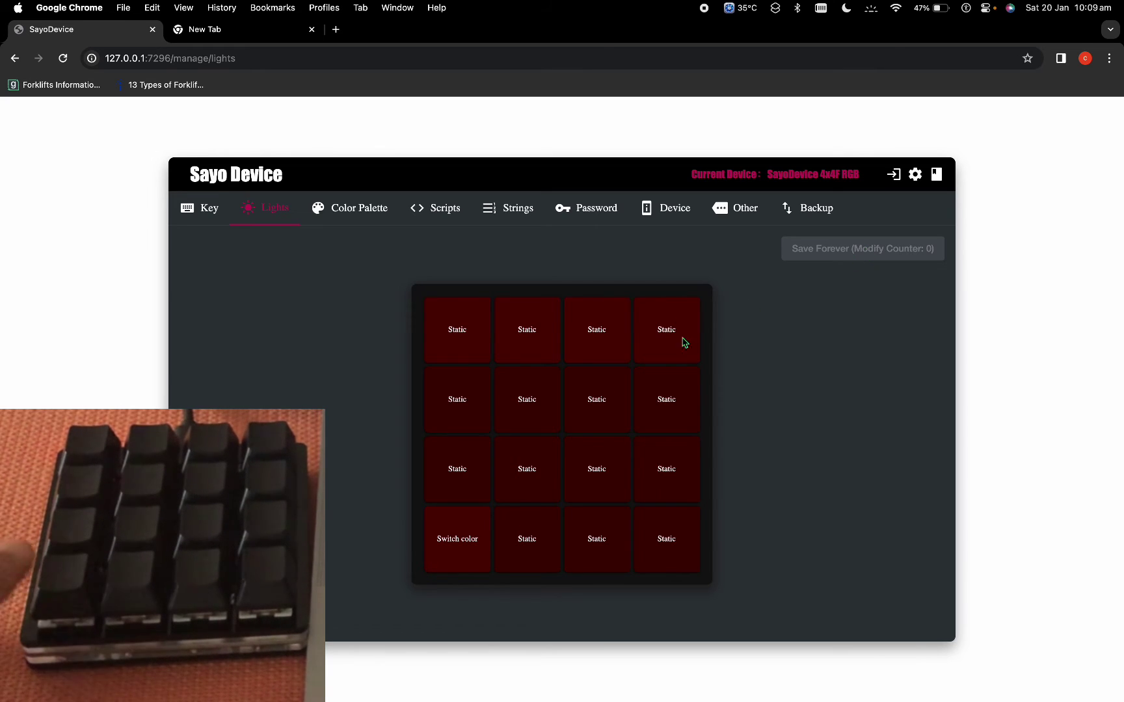
Change the bottom-left key's light mode to Swtich Color once, with 2x speed and the Random color mode.
click(452, 548)
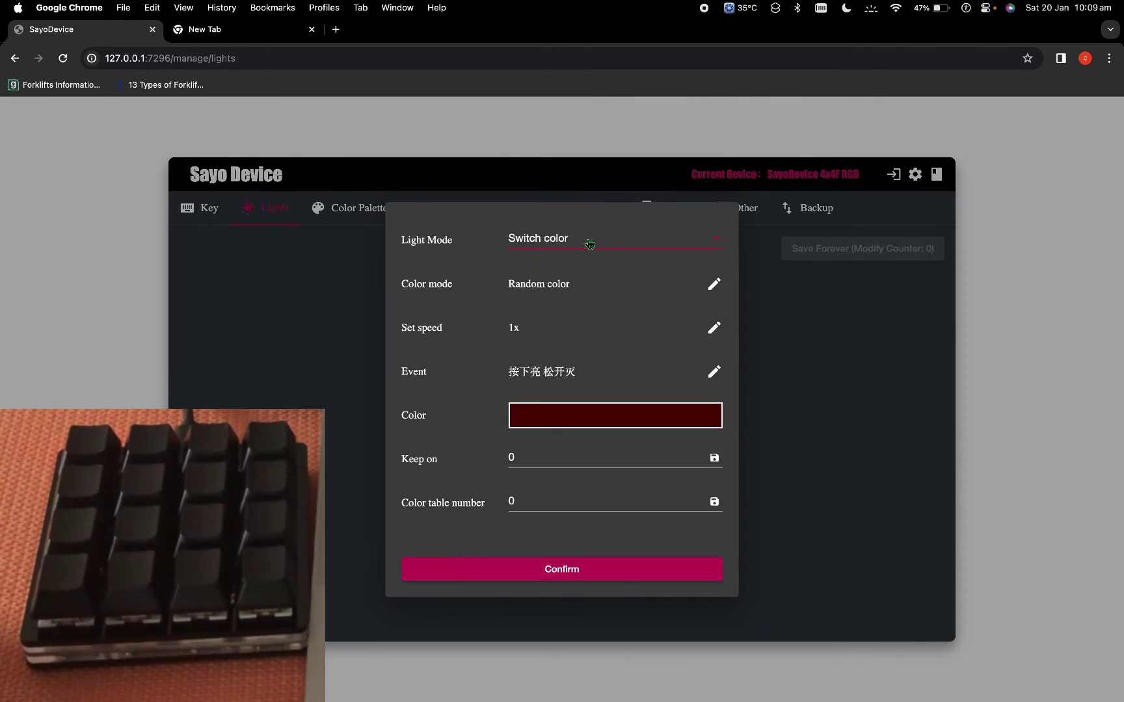
click(589, 244)
click(569, 270)
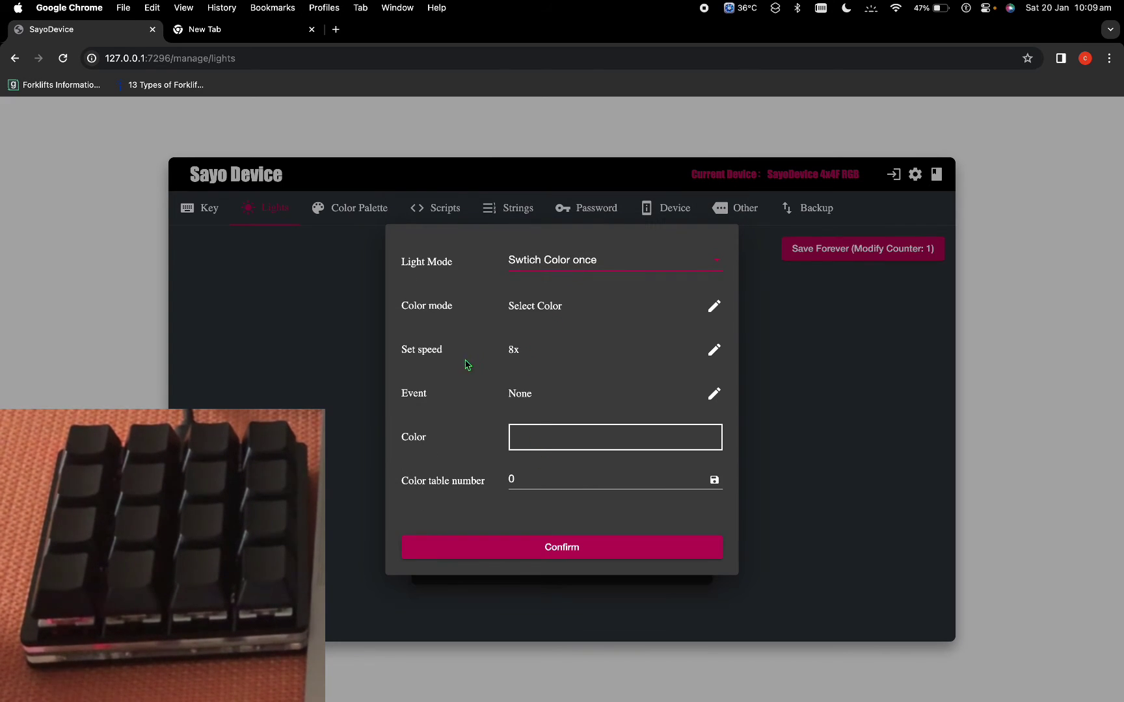
click(712, 352)
click(355, 384)
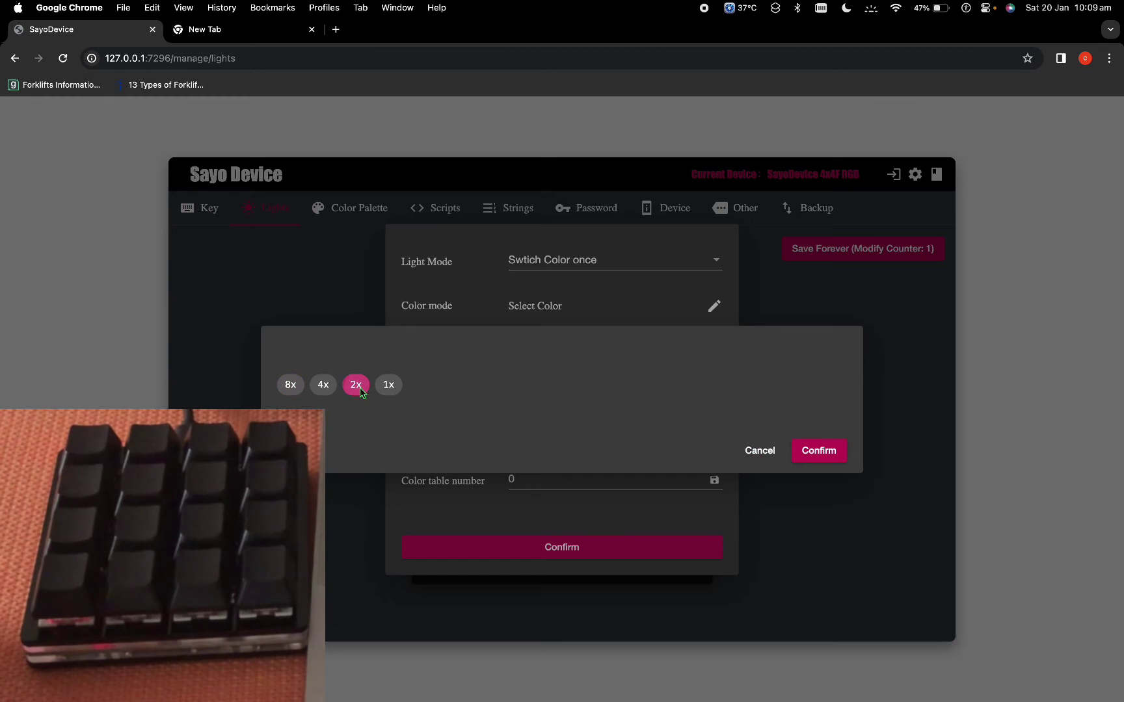
click(831, 449)
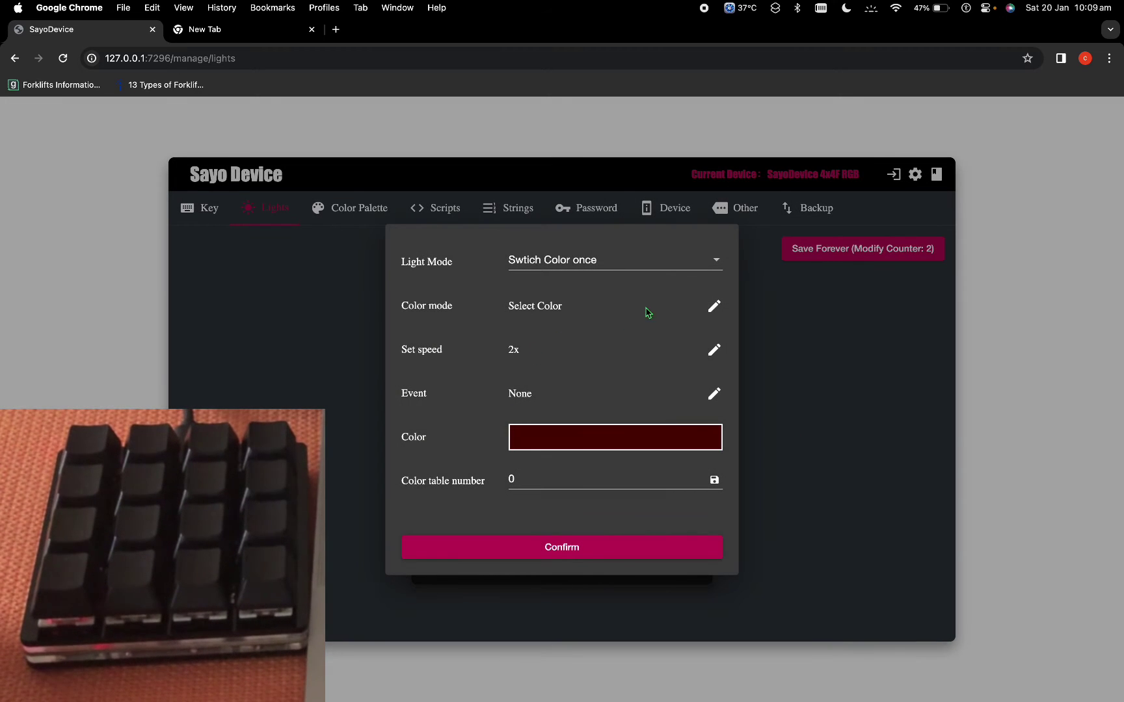
click(713, 306)
click(680, 384)
click(813, 449)
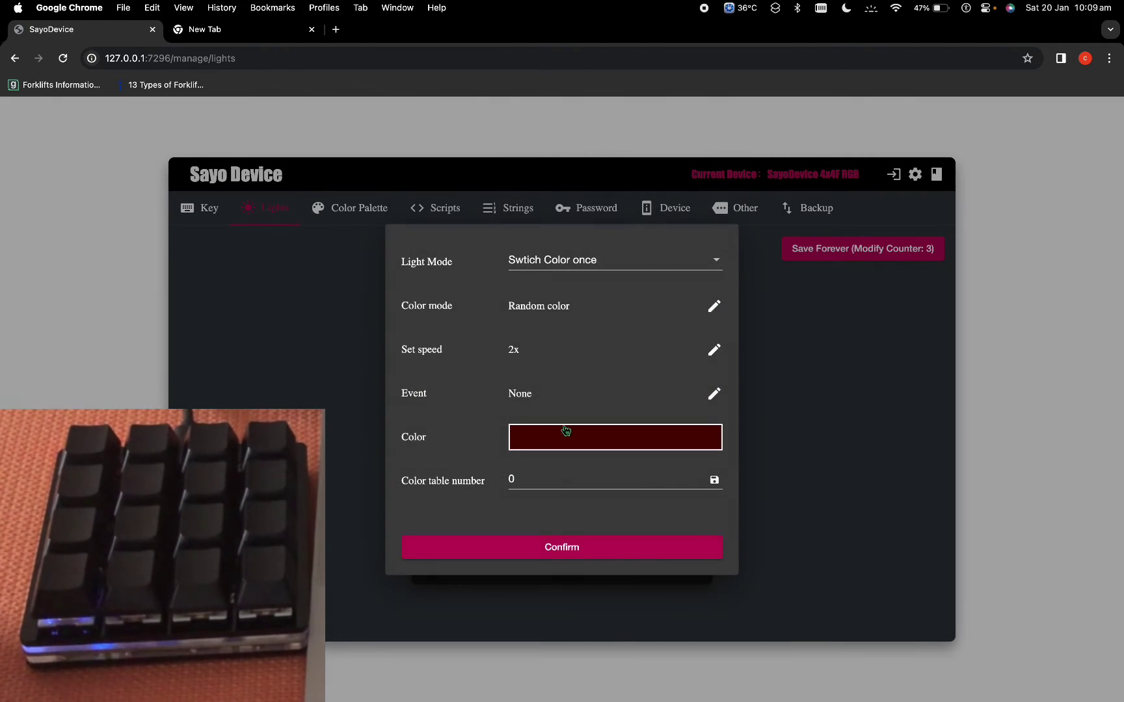
Set the Swtich Color once light's event to Execute after pressing and save the light settings to the device.
click(714, 394)
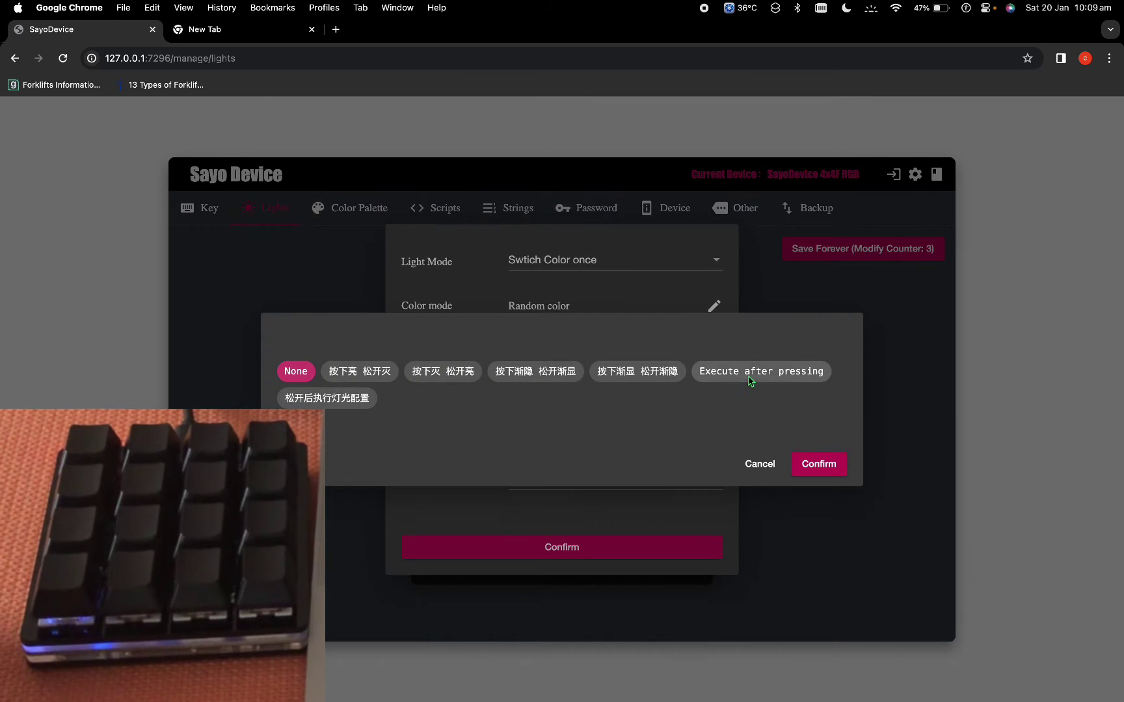
click(755, 372)
click(820, 466)
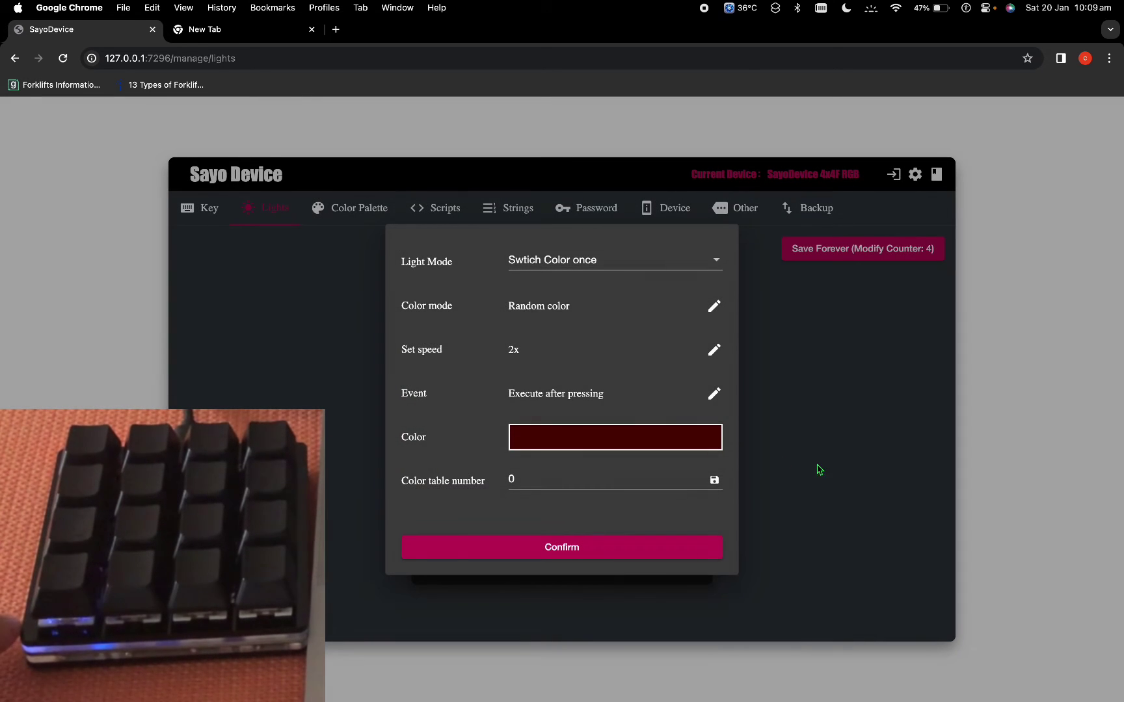
click(601, 546)
click(865, 248)
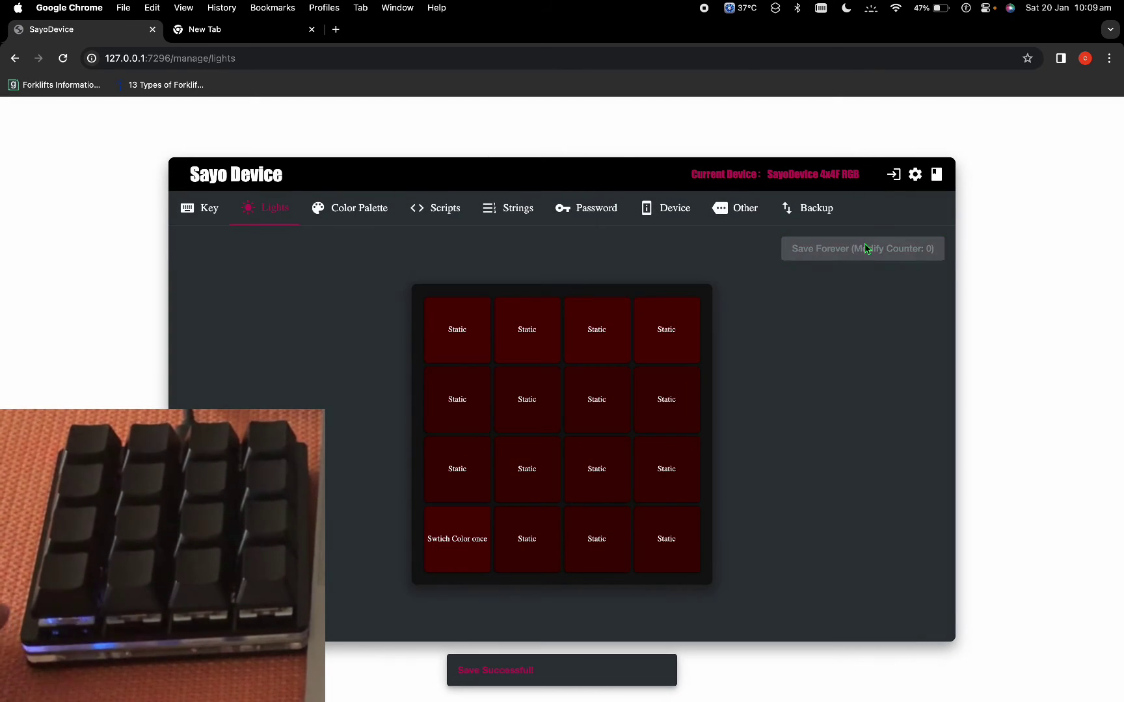
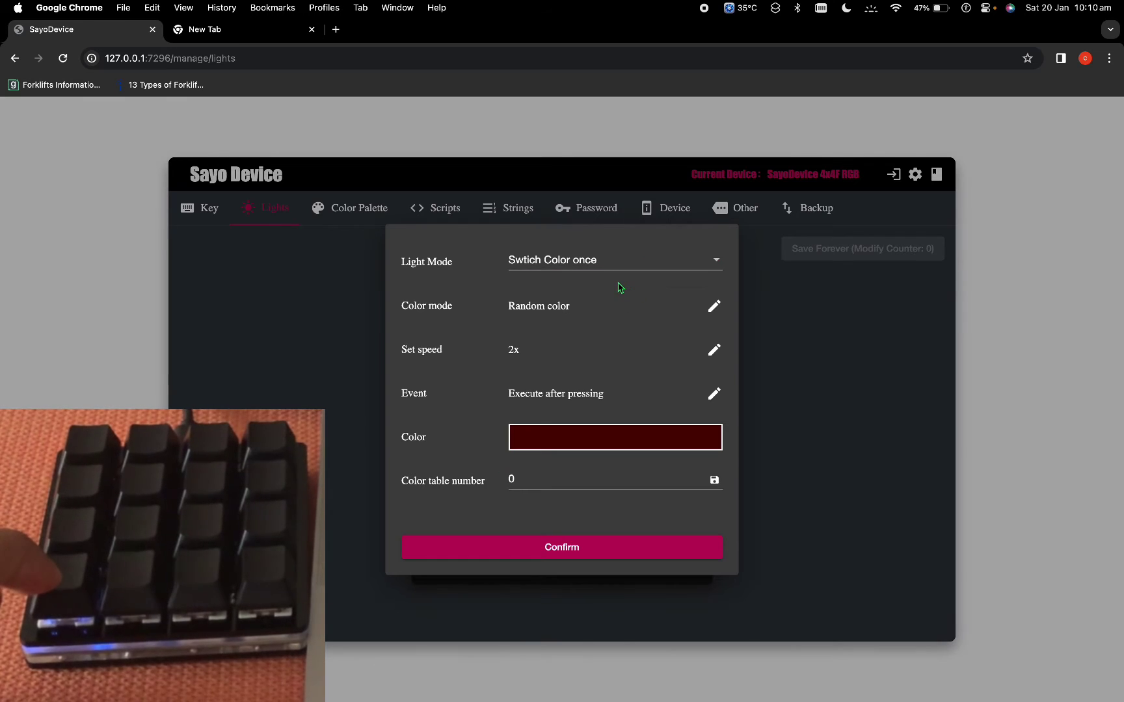
Change the bottom-left key's light mode to Twinkling and set its speed to 4x.
click(621, 262)
click(608, 294)
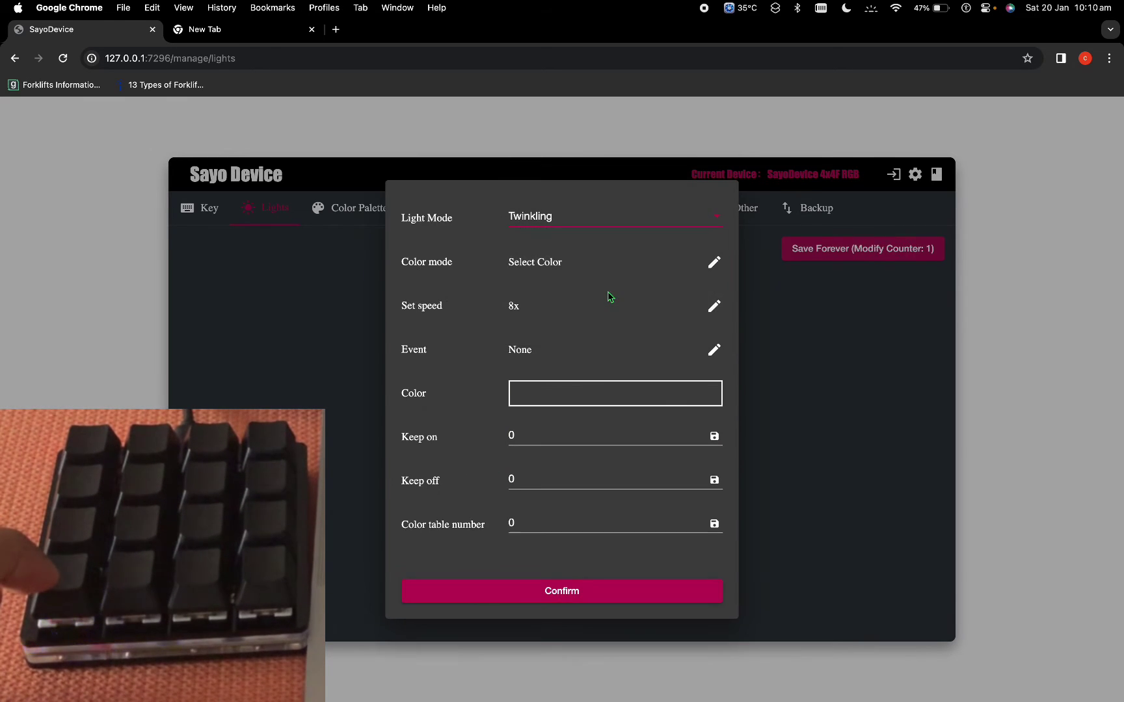
click(715, 307)
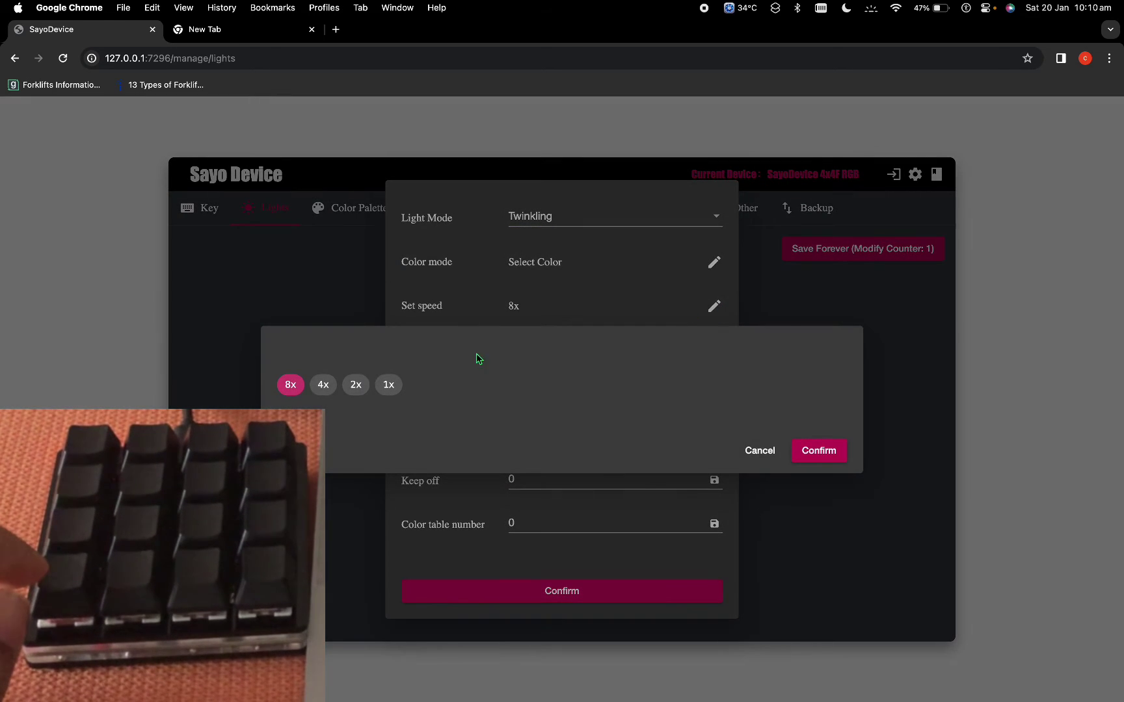
click(323, 388)
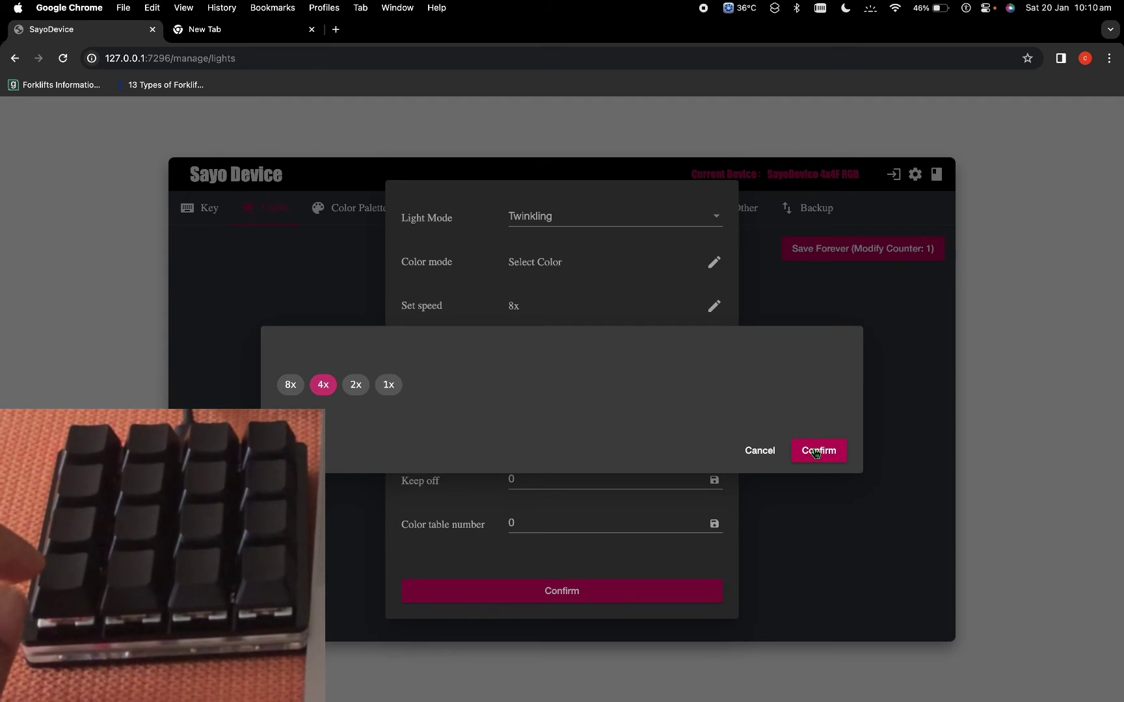
click(816, 454)
Set the Twinkling light's event to Execute after pressing and confirm the key's light settings.
click(714, 355)
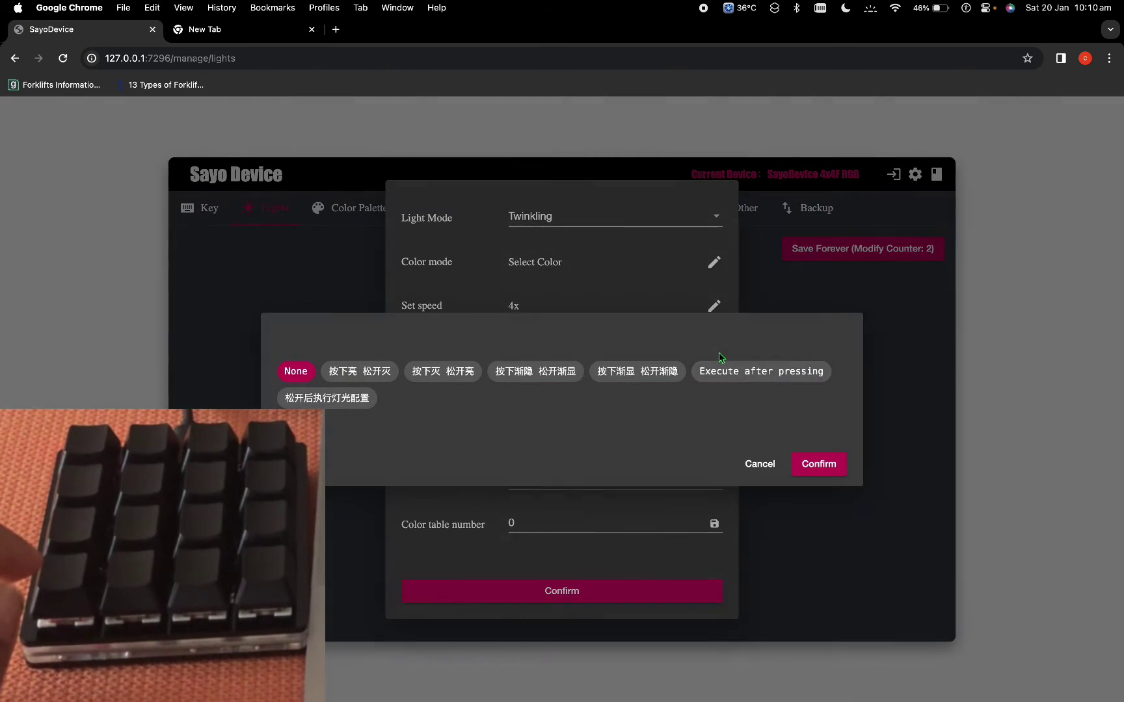
click(754, 371)
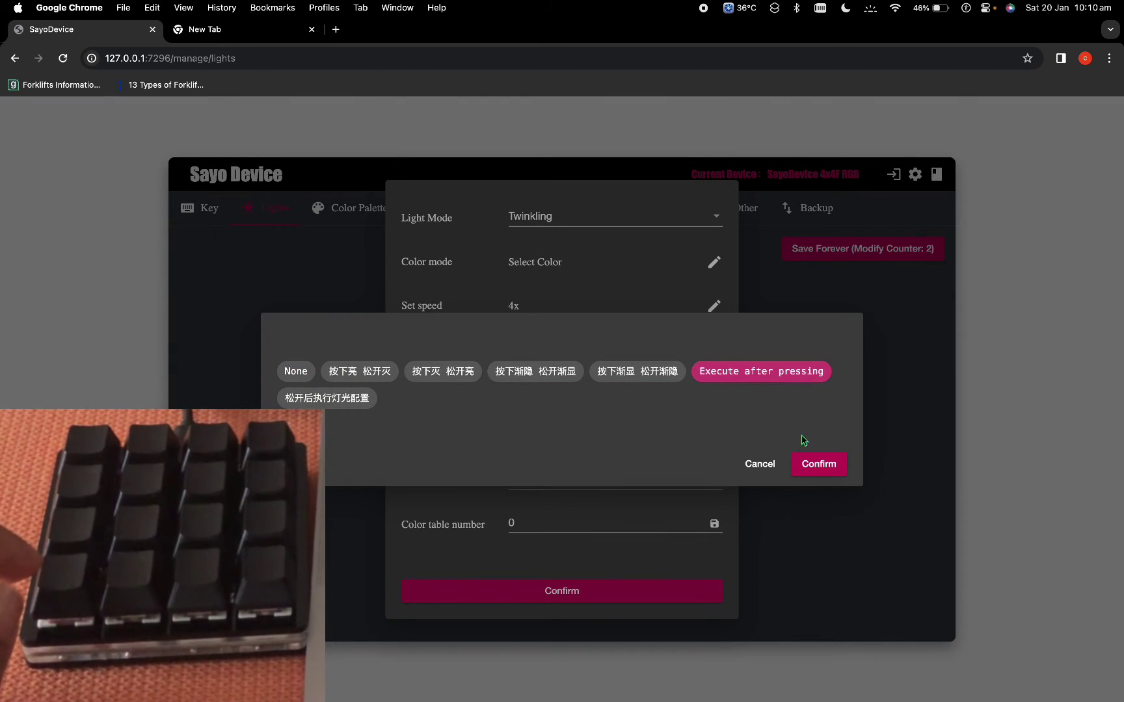
click(821, 466)
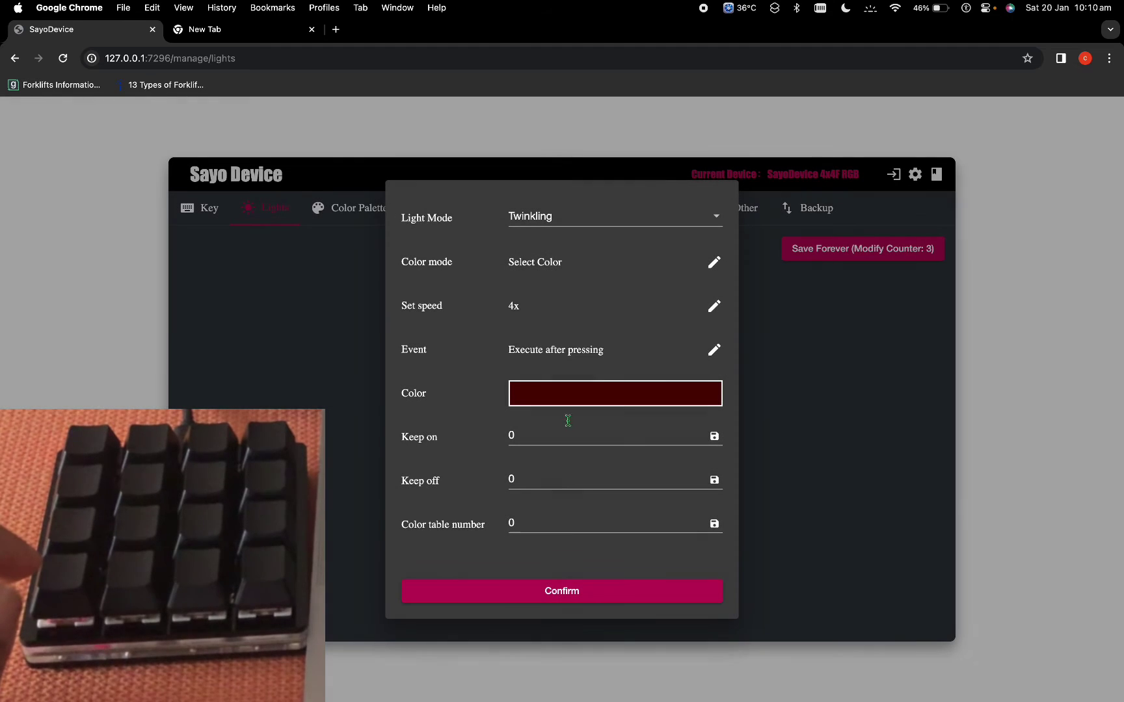
click(570, 594)
Set the bottom-left key's Twinkling color mode to Random color and save the light settings to the device.
click(459, 522)
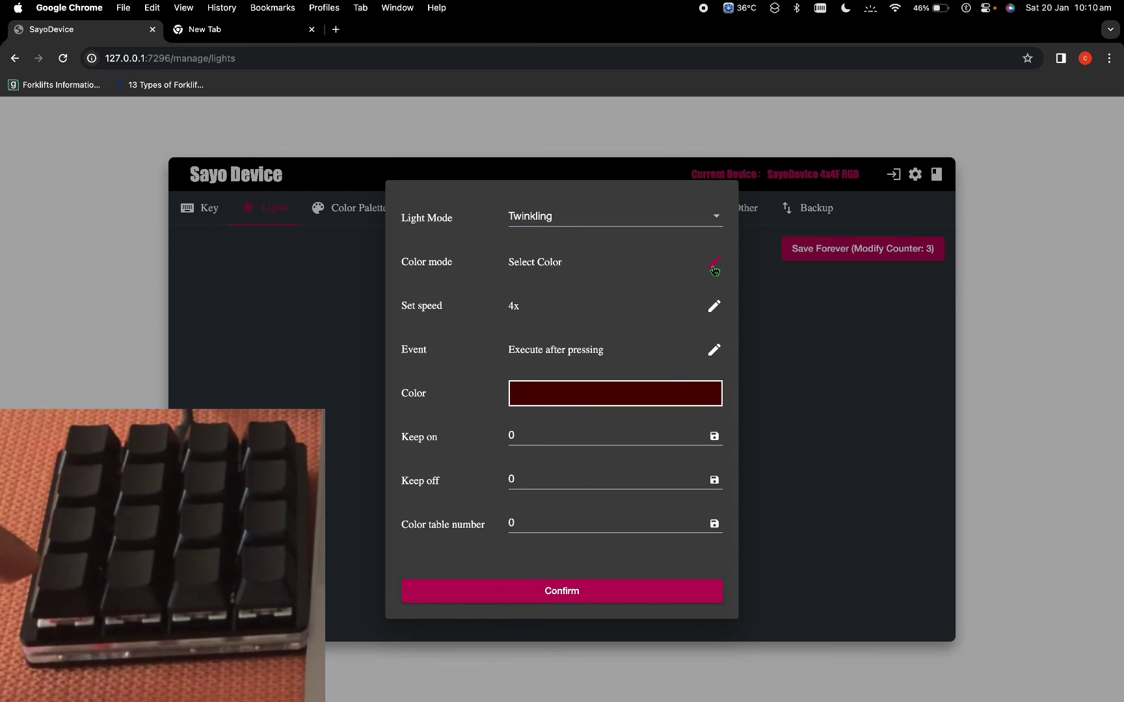
click(714, 262)
click(694, 384)
click(818, 450)
click(618, 593)
click(863, 248)
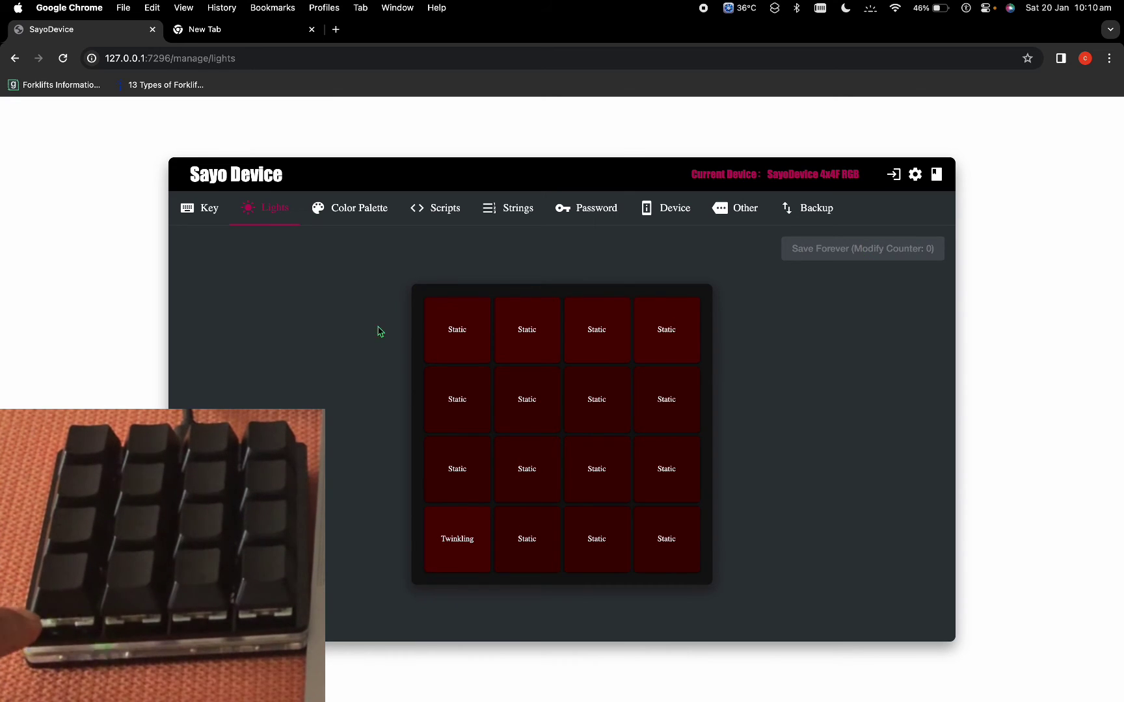
Set the bottom-left key's Twinkling event to 按下亮 松开灭 and save the light settings to the device.
click(461, 558)
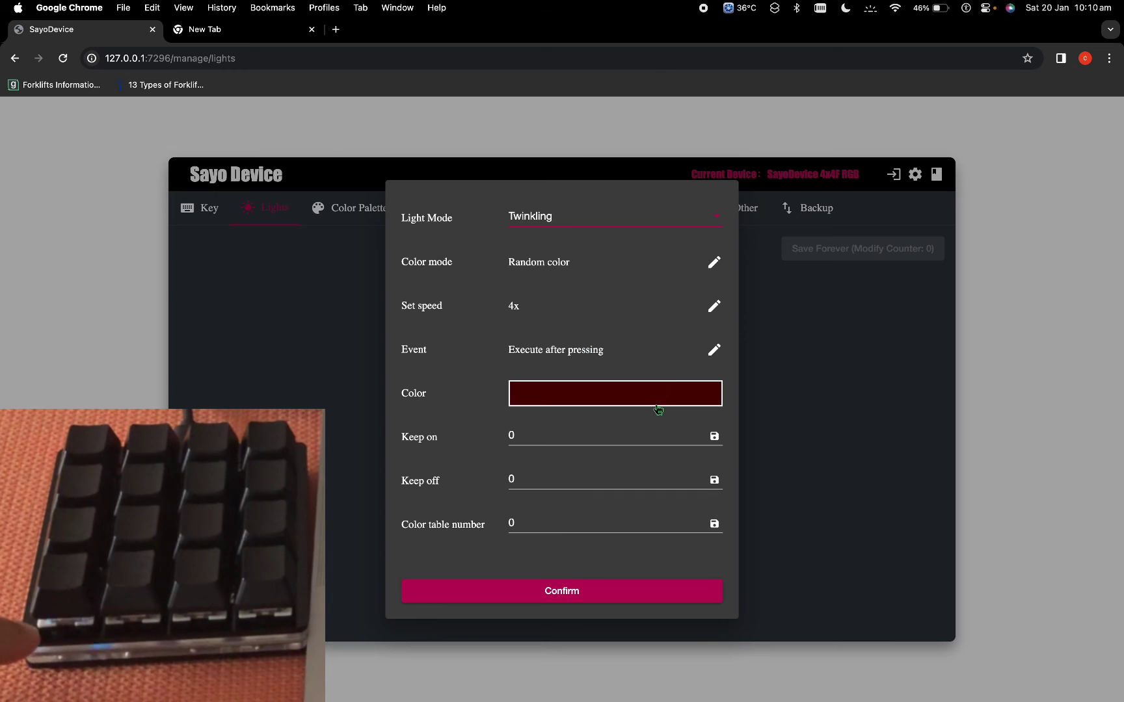
click(715, 353)
click(360, 372)
click(817, 465)
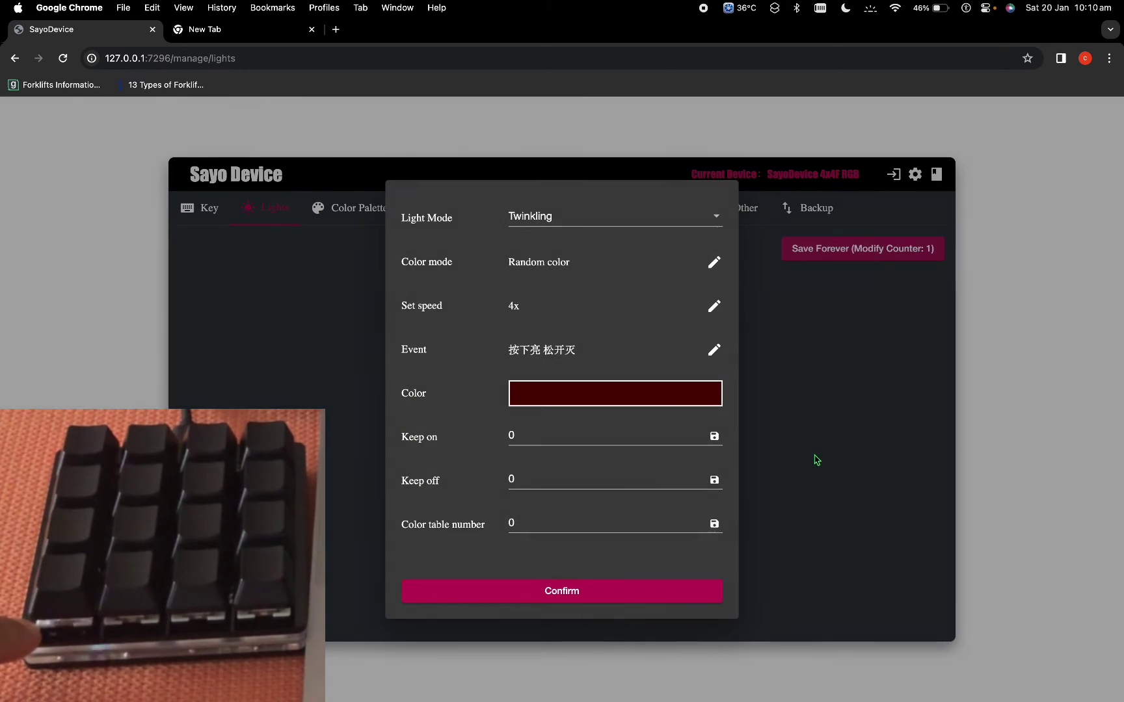
click(557, 591)
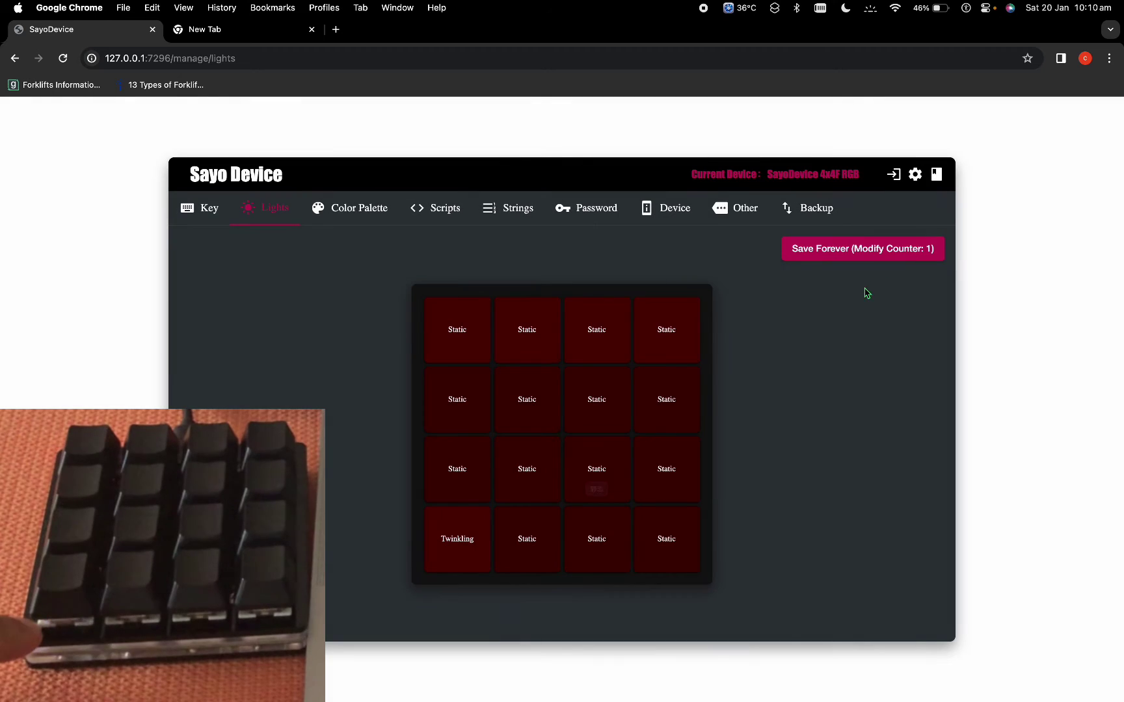
click(856, 256)
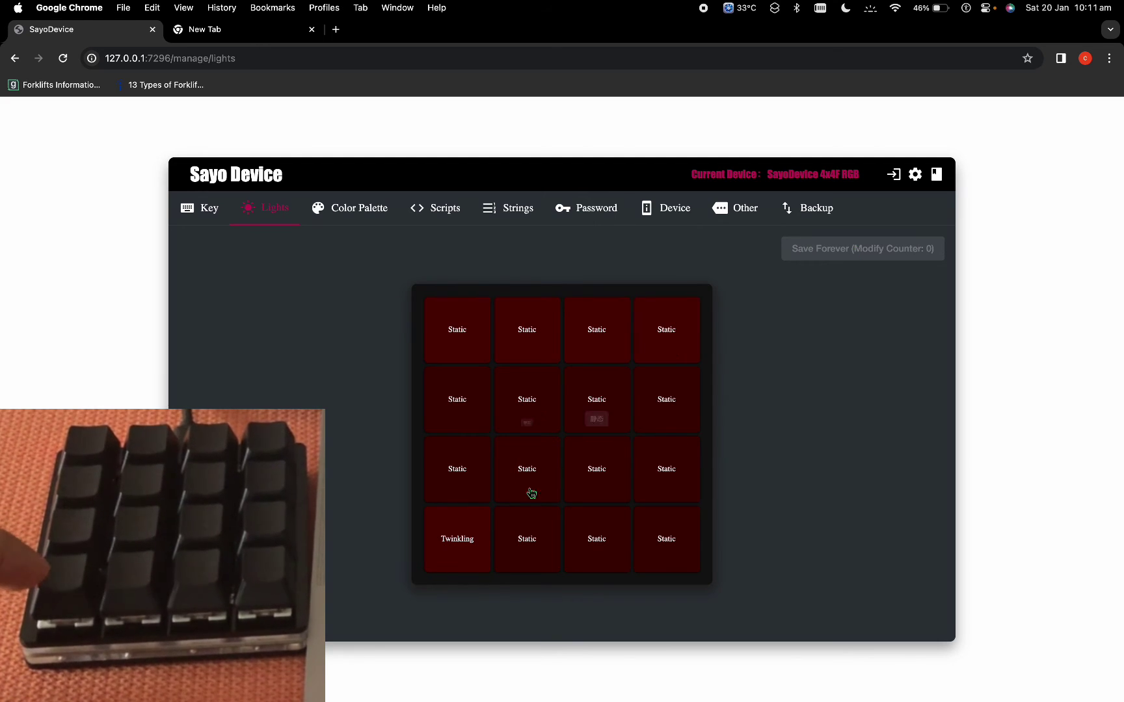
Set the bottom-left key's Twinkling event back to Execute after pressing and save the light settings to the device.
click(454, 546)
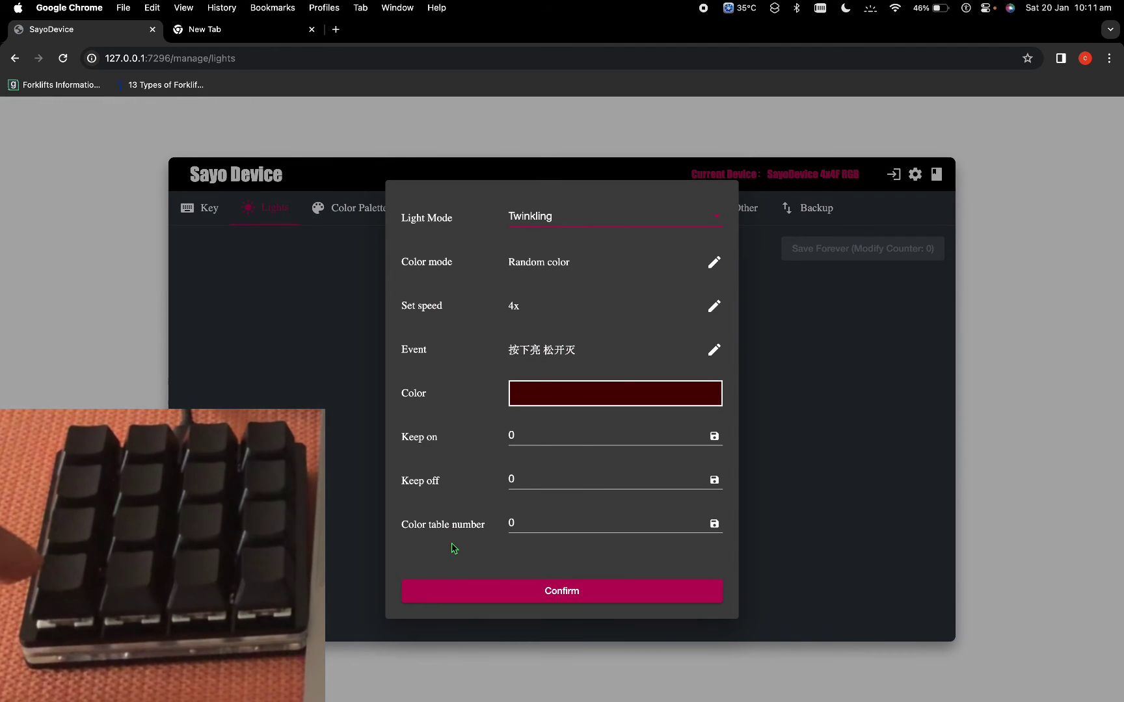
click(714, 349)
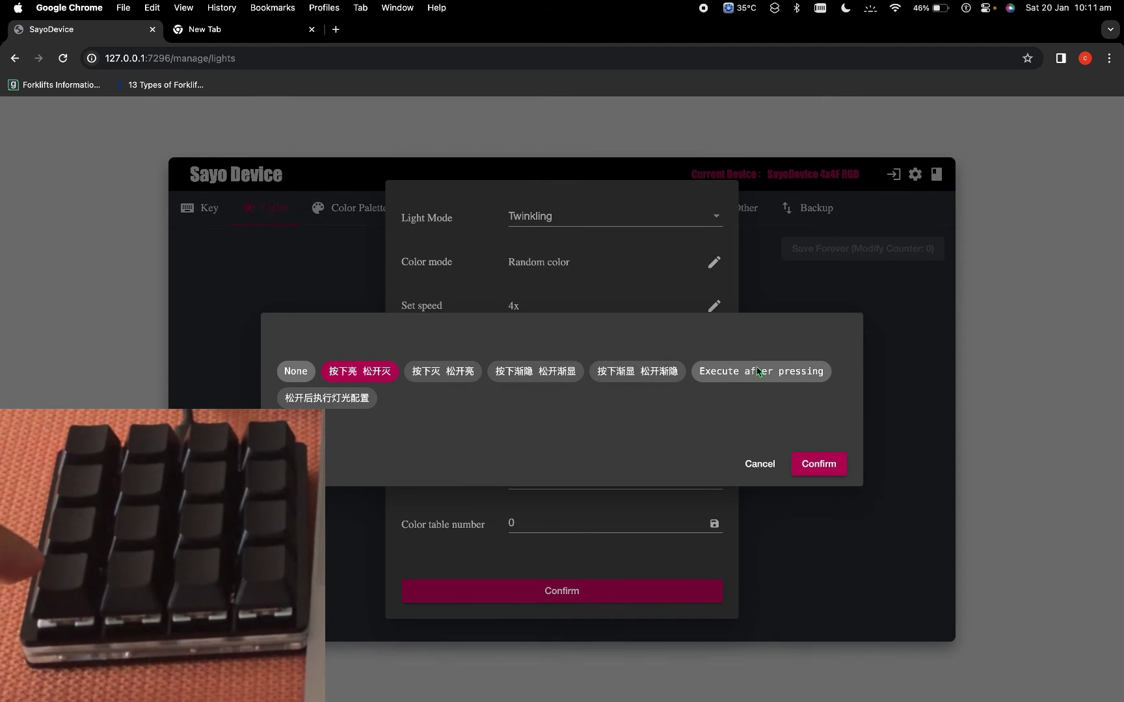
click(750, 378)
click(819, 464)
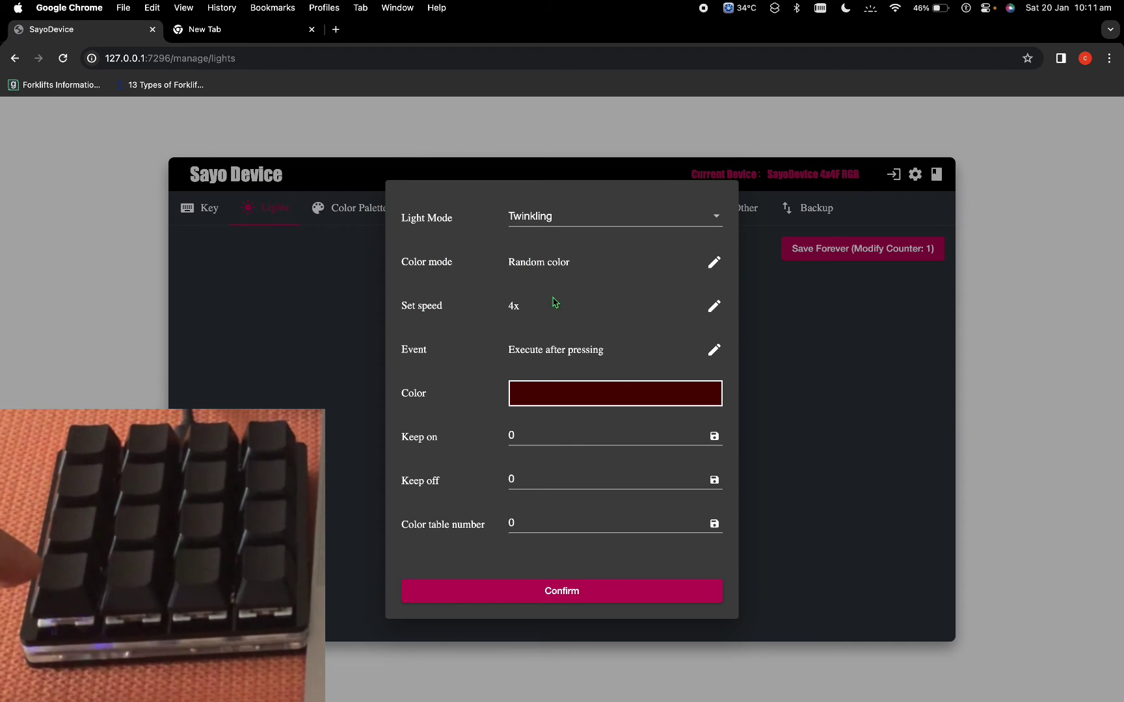
click(608, 592)
click(862, 253)
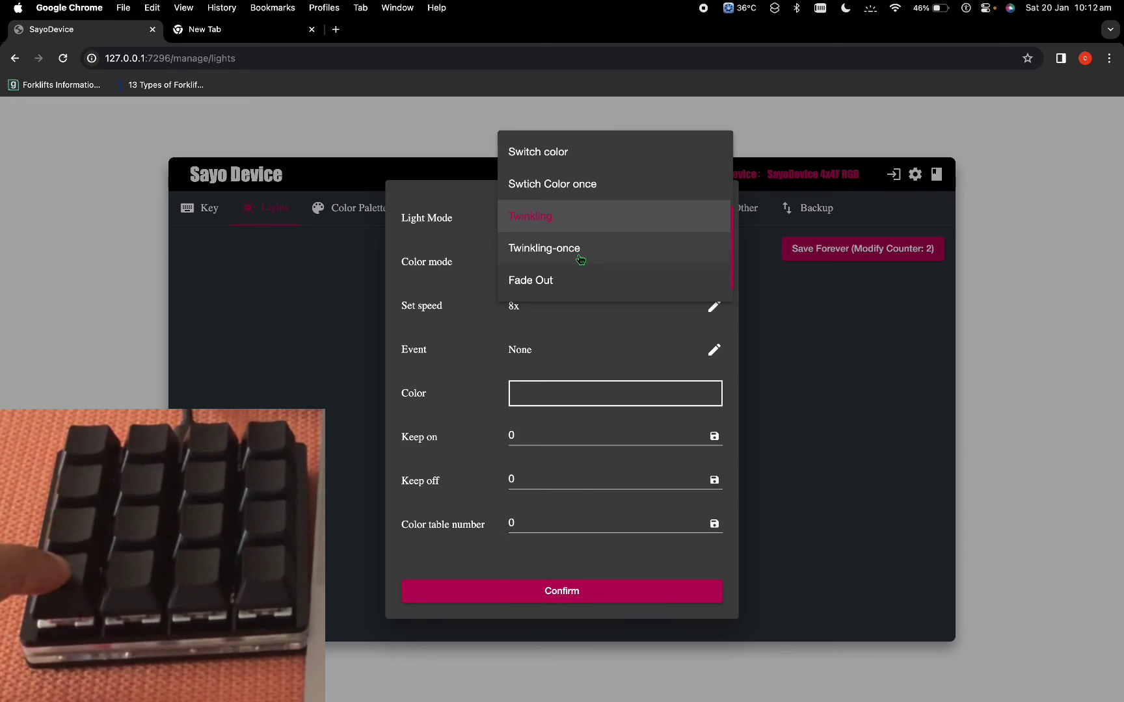
Change the bottom-left key's light mode to Twinkling-once, with the Random color mode and 2x speed.
click(580, 260)
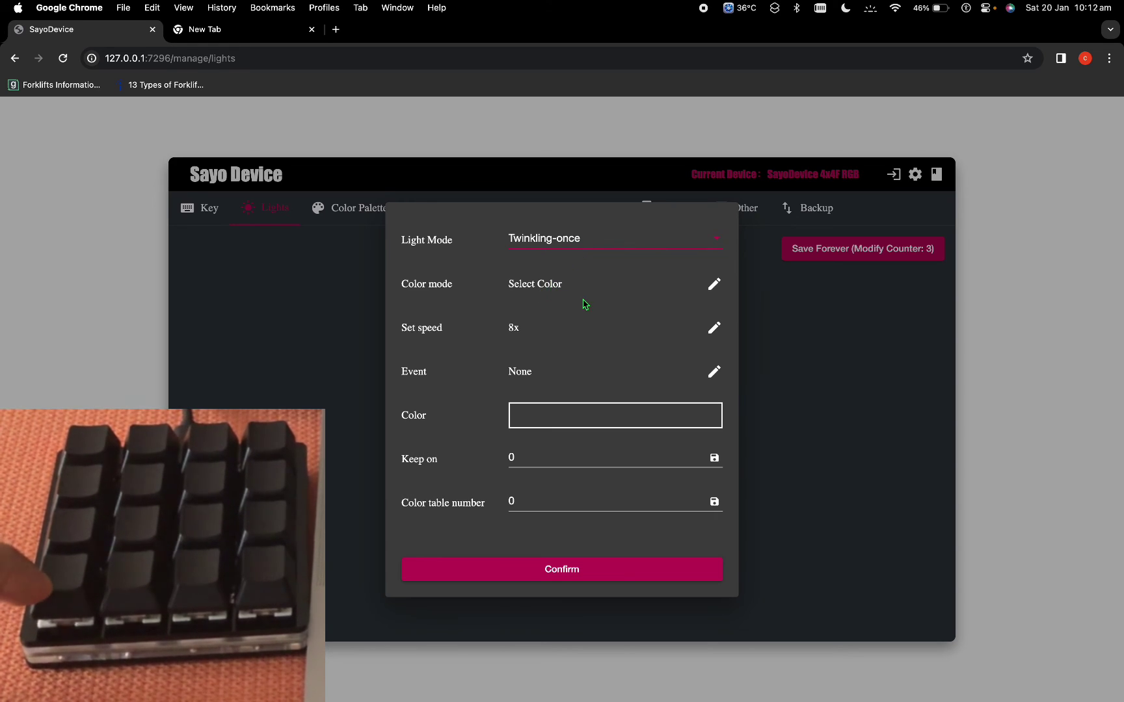
click(714, 284)
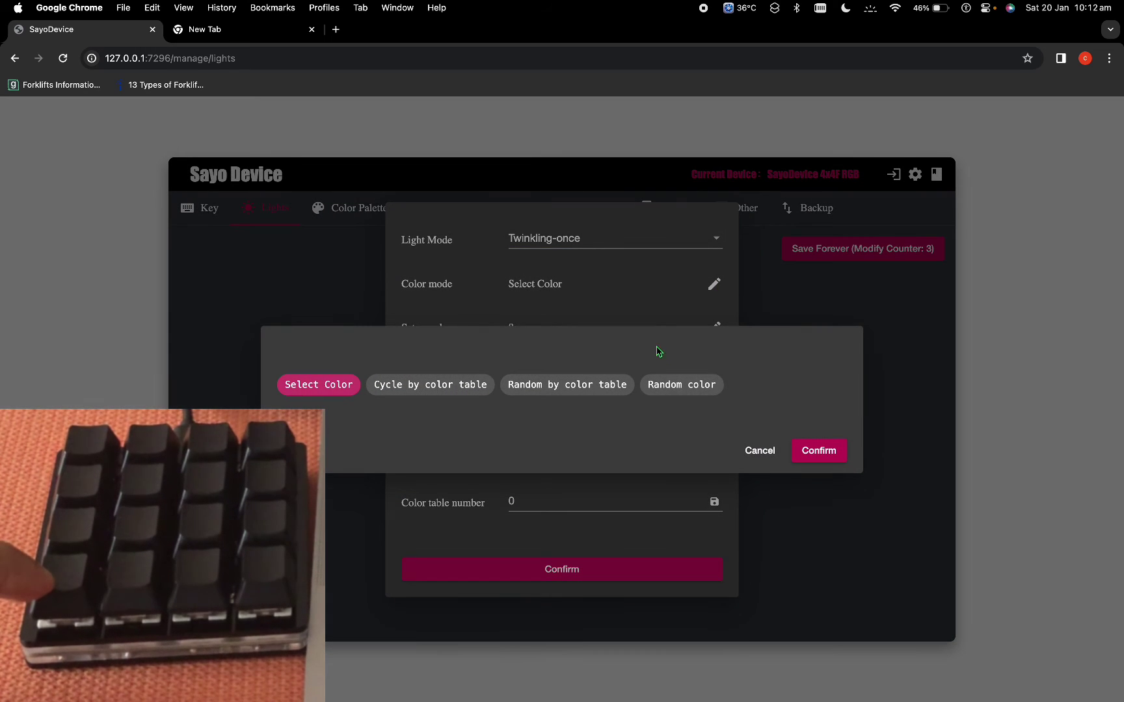
click(682, 385)
click(817, 453)
click(715, 325)
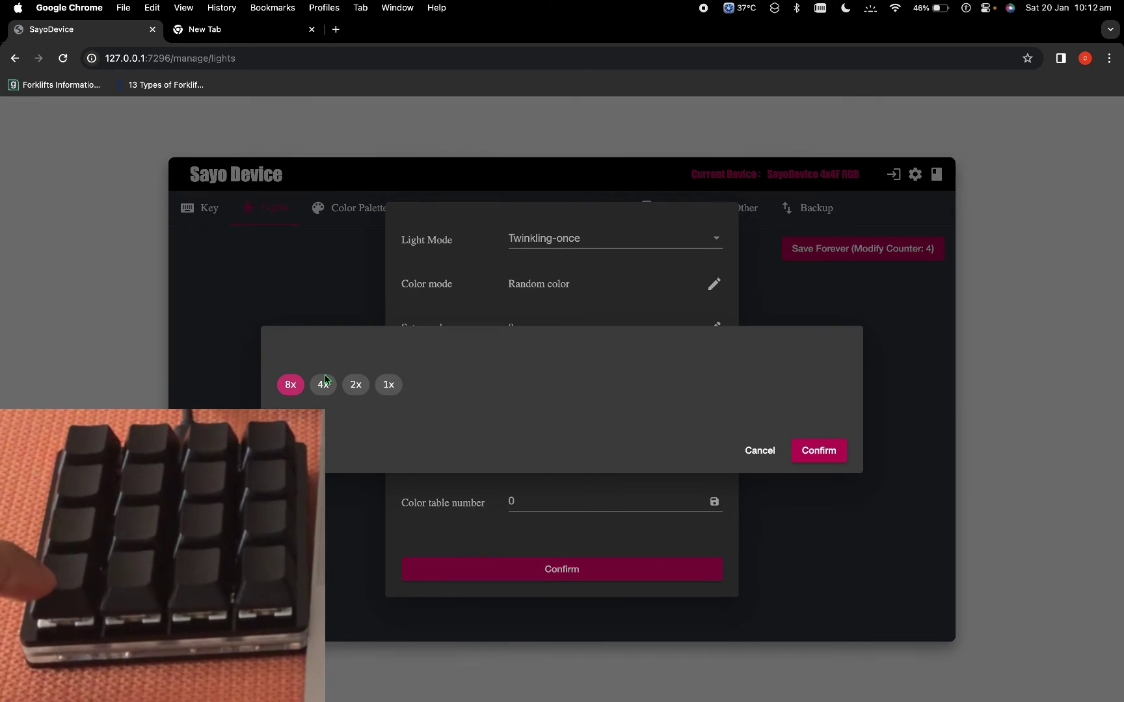
click(355, 384)
click(819, 451)
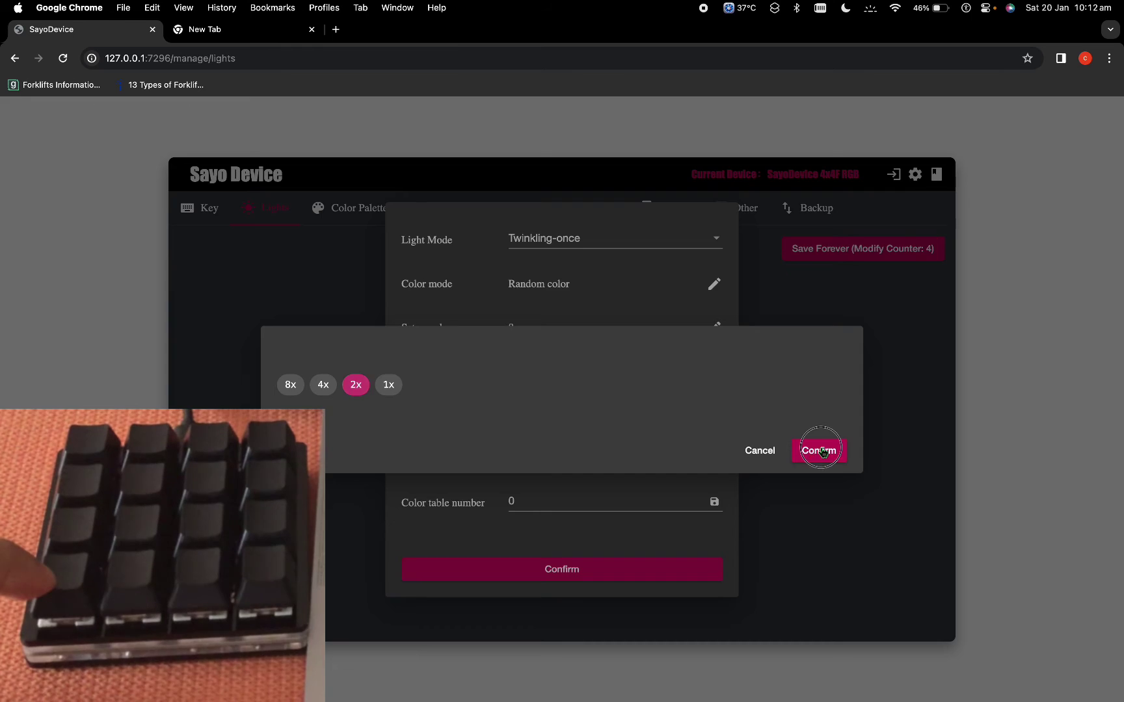
Set the Twinkling-once light's event to Execute after pressing and confirm the key's light settings.
click(714, 372)
click(741, 369)
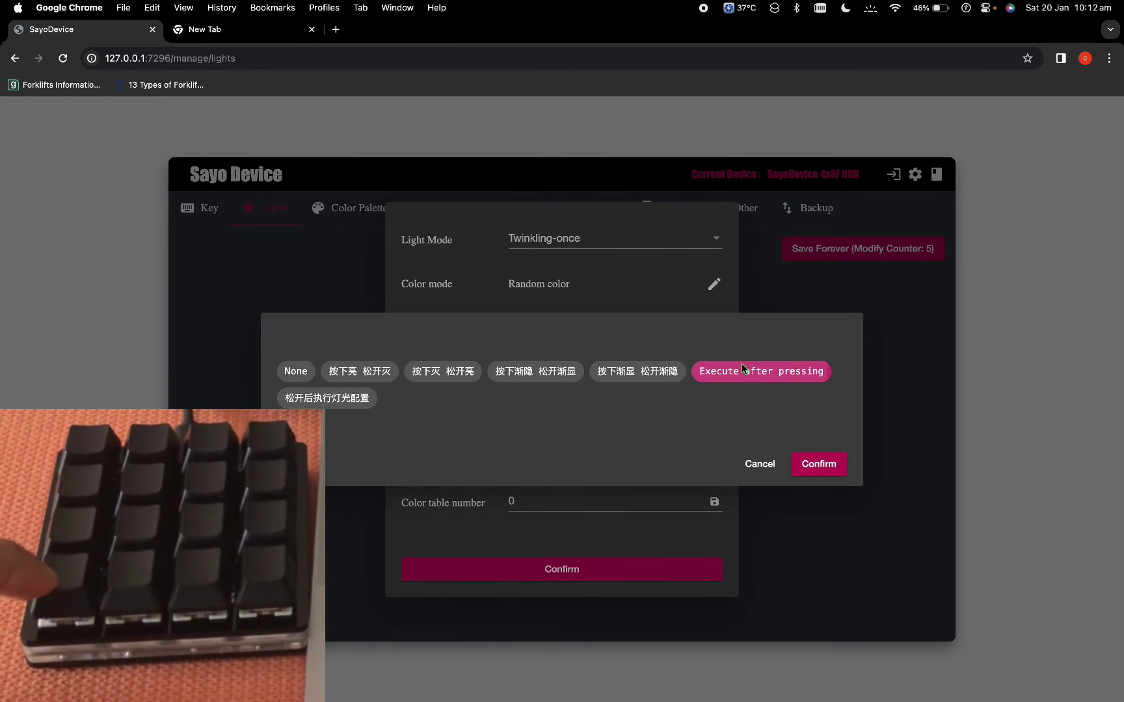
click(820, 464)
click(596, 564)
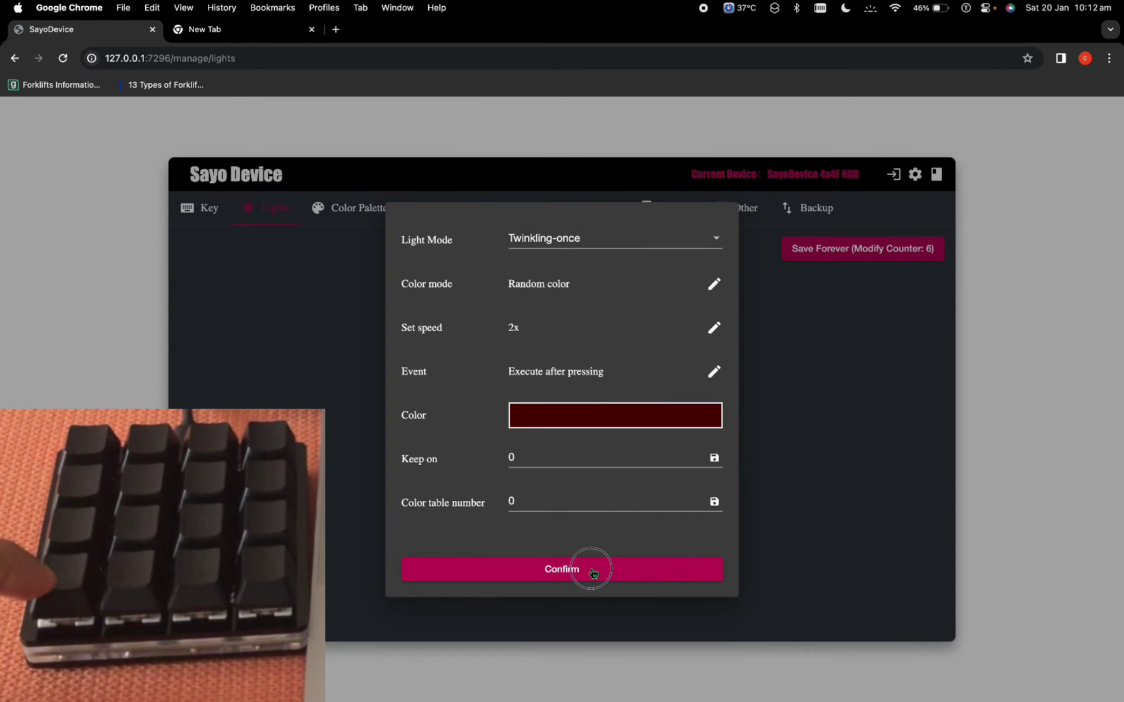
Save the Twinkling-once light settings to the device and check the bottom-left key's event options without changing them.
click(846, 251)
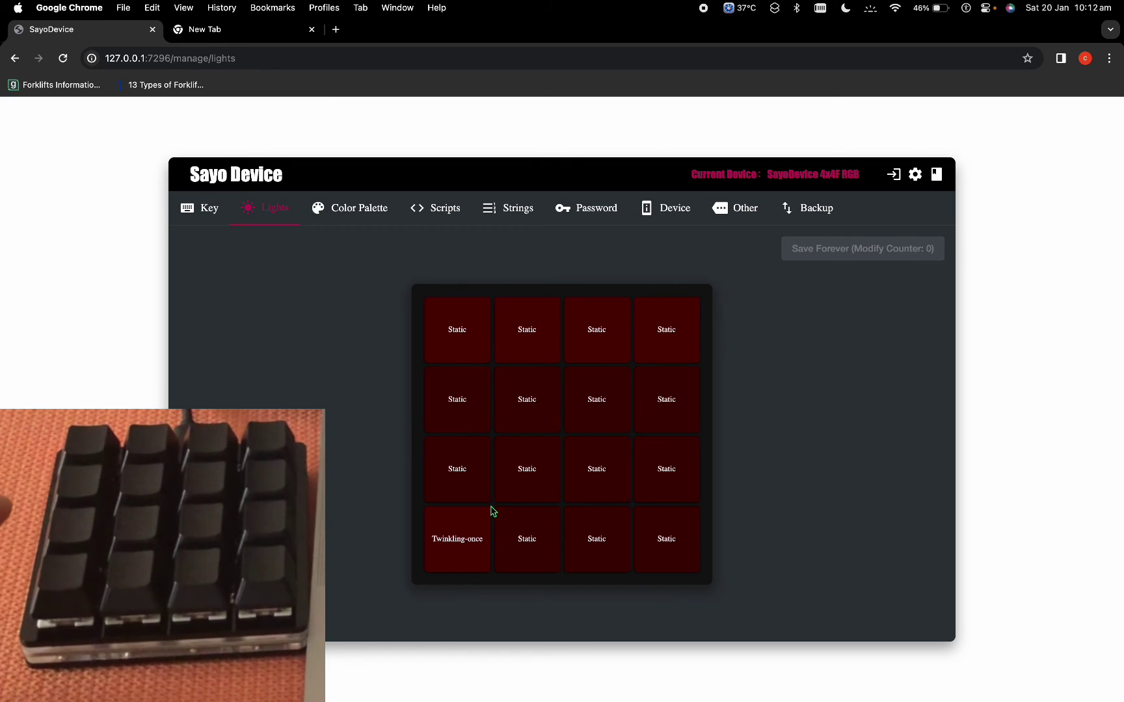
click(455, 545)
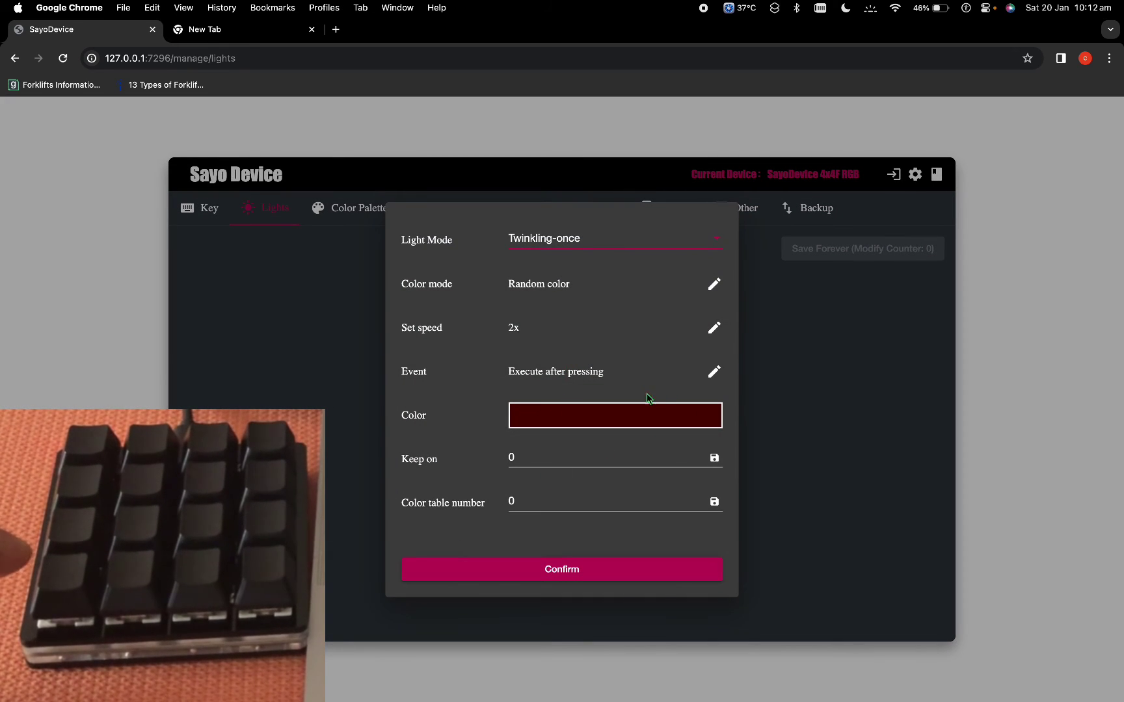
click(714, 376)
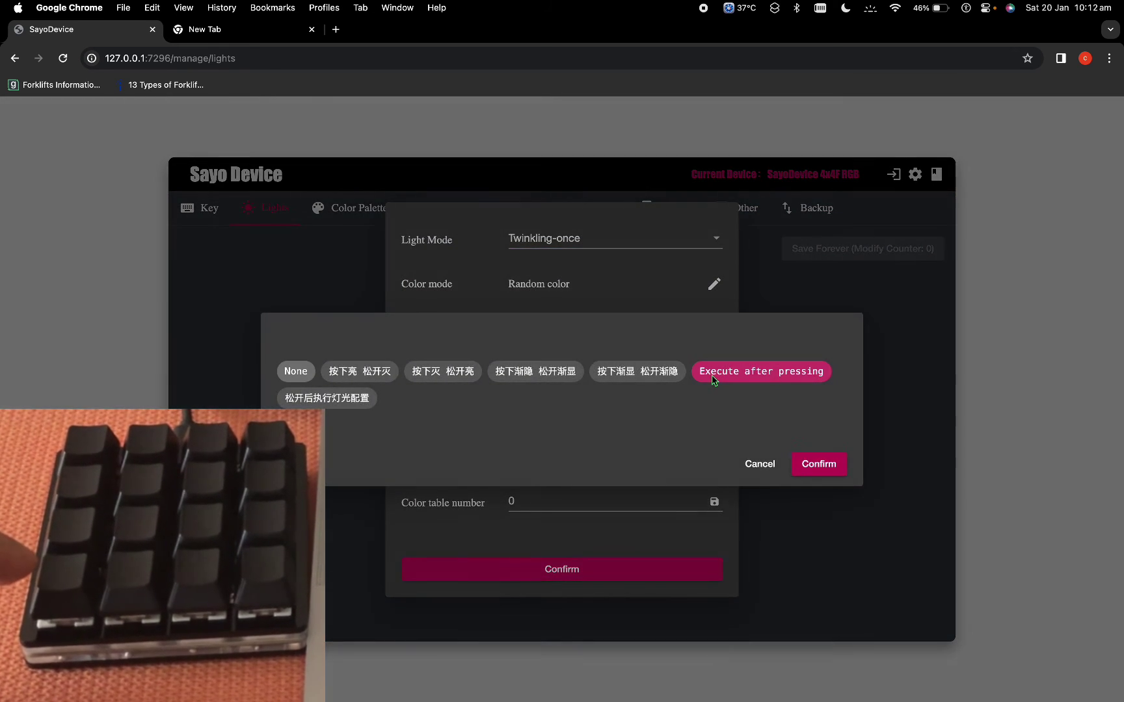
click(756, 463)
Change the bottom-left key's light mode to Fade Out, with the Random color mode and 4x speed.
click(656, 241)
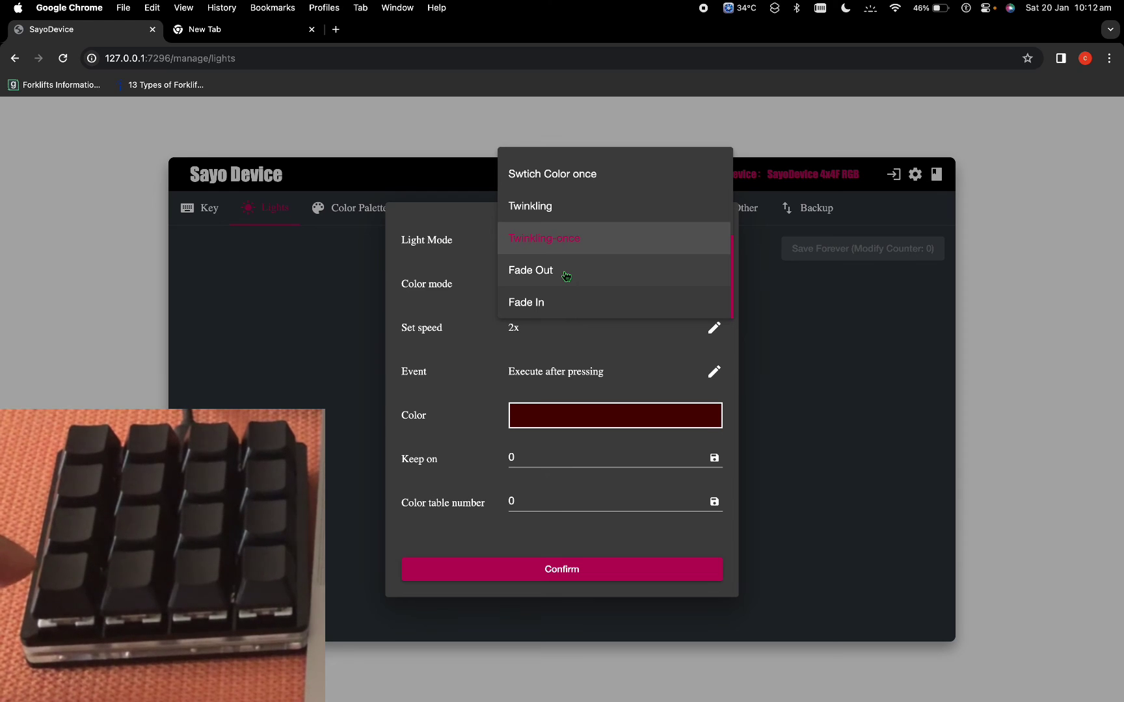
click(567, 277)
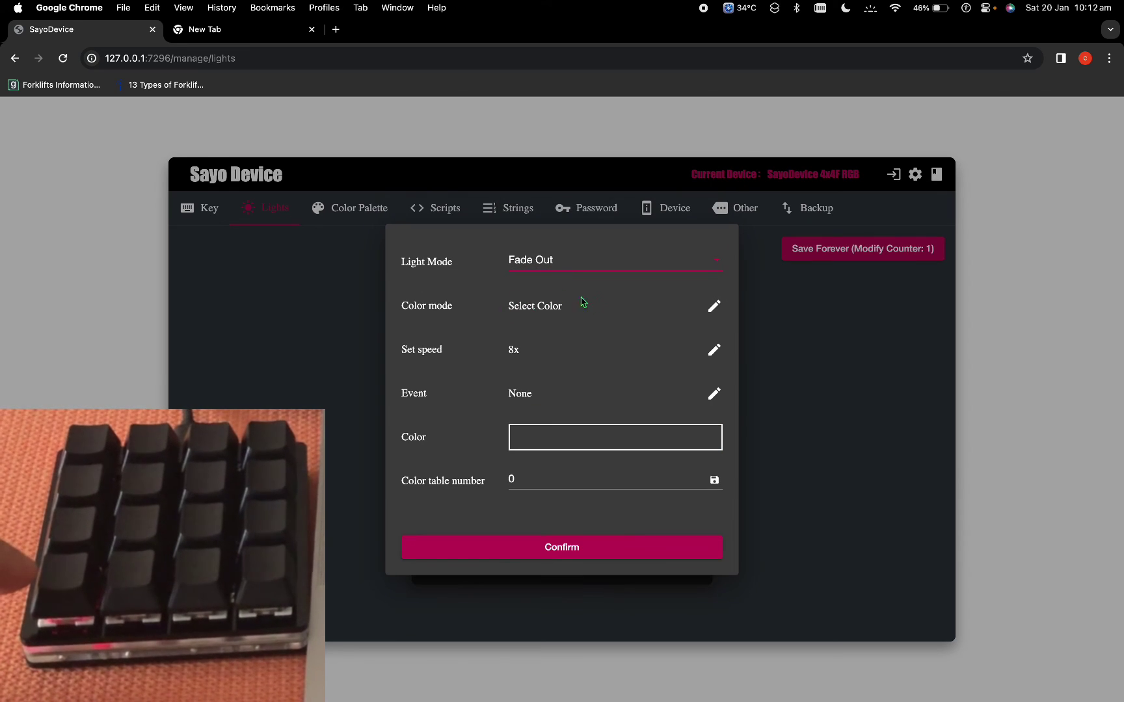
click(713, 305)
click(696, 389)
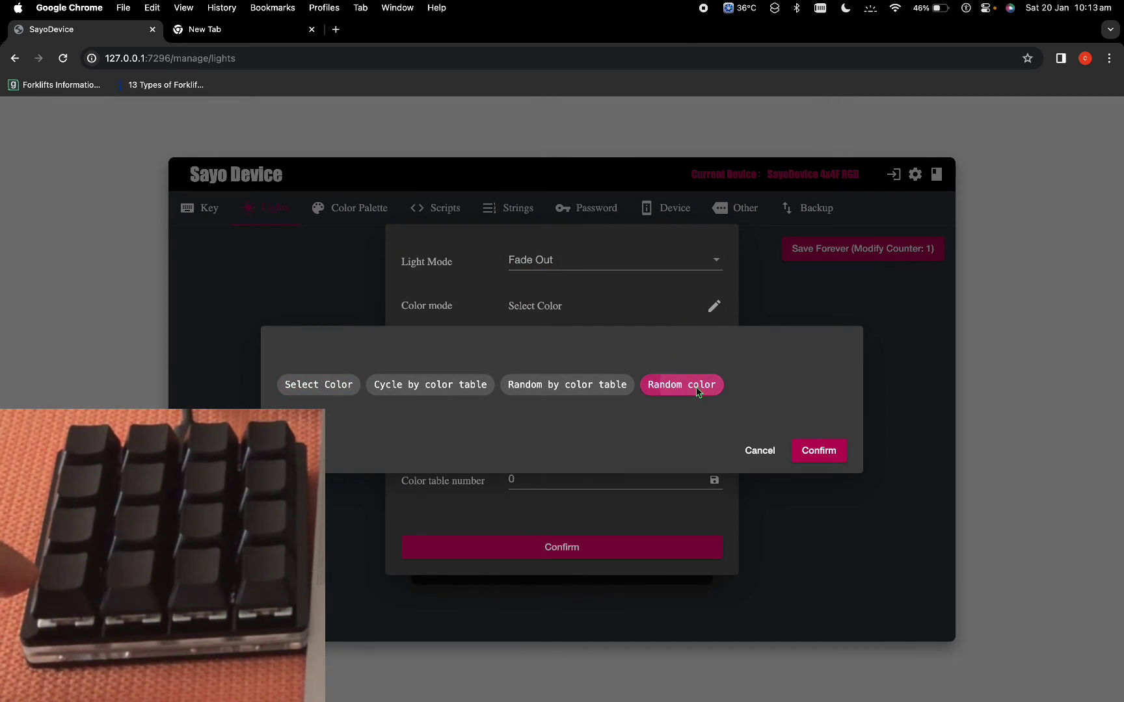
click(829, 455)
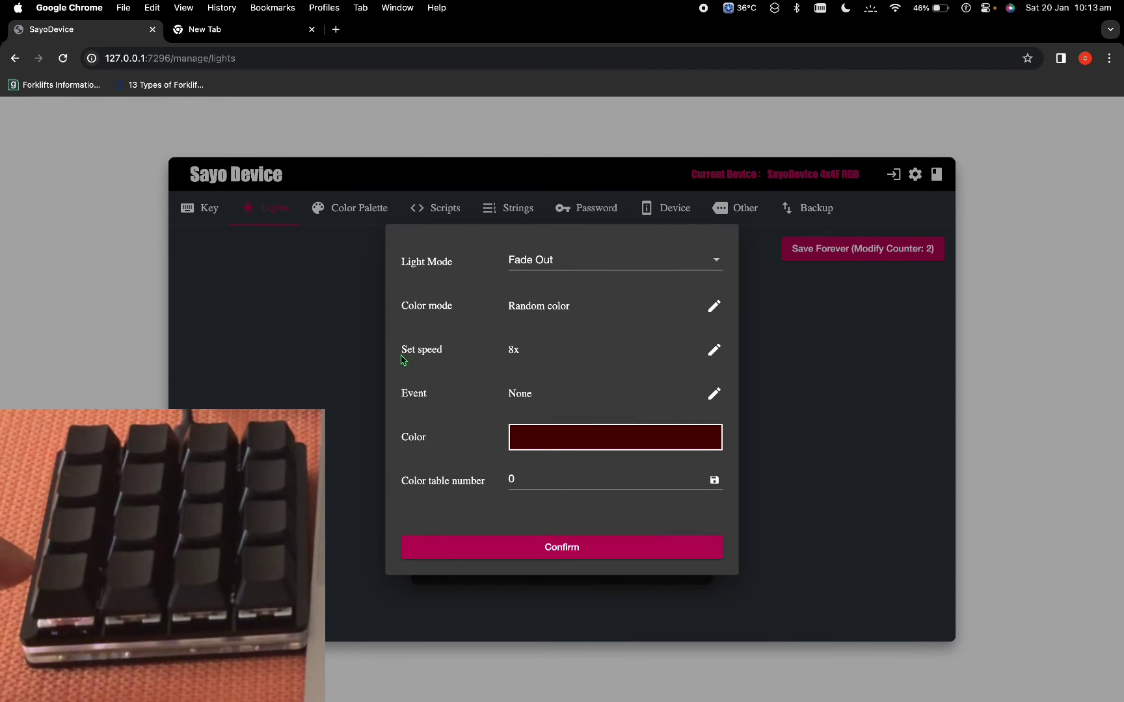
click(715, 352)
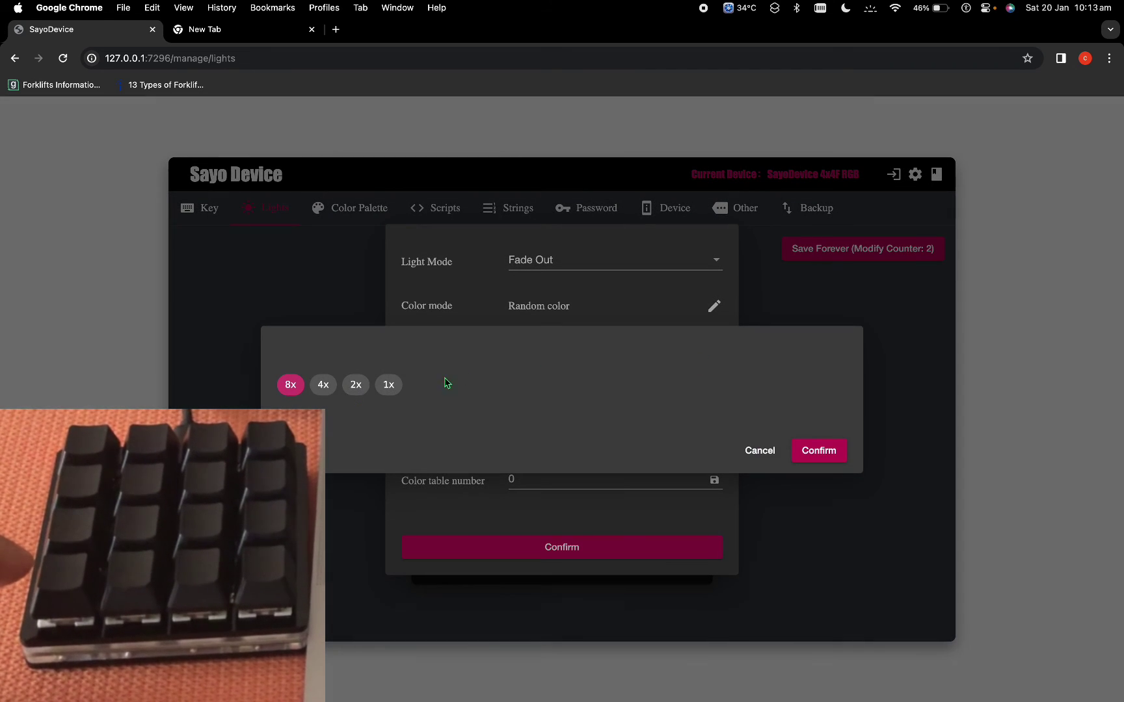
click(843, 454)
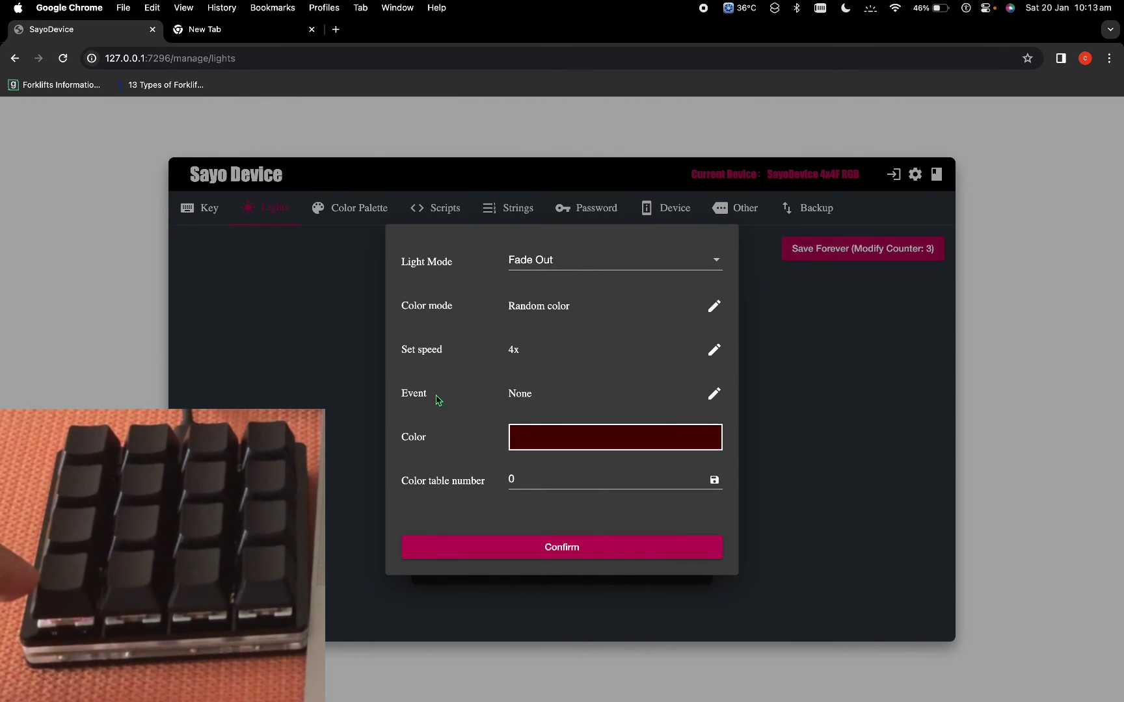
Set the Fade Out light's event to Execute after pressing and save the light settings to the device.
click(716, 398)
click(732, 377)
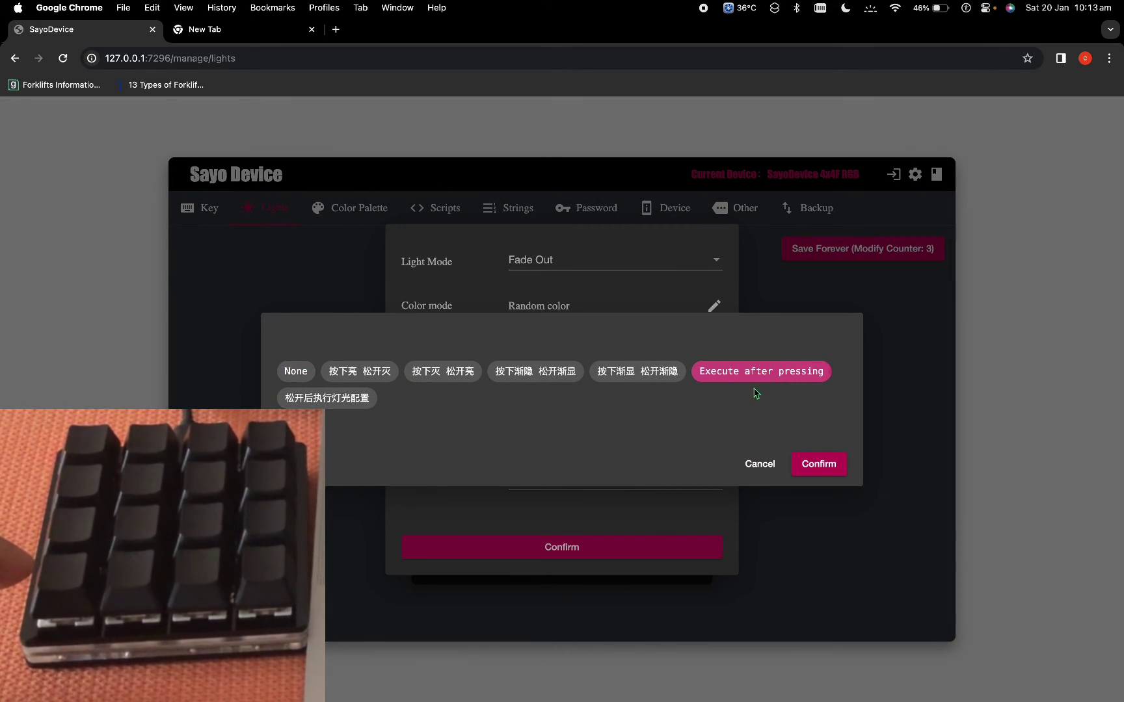
click(835, 471)
click(603, 553)
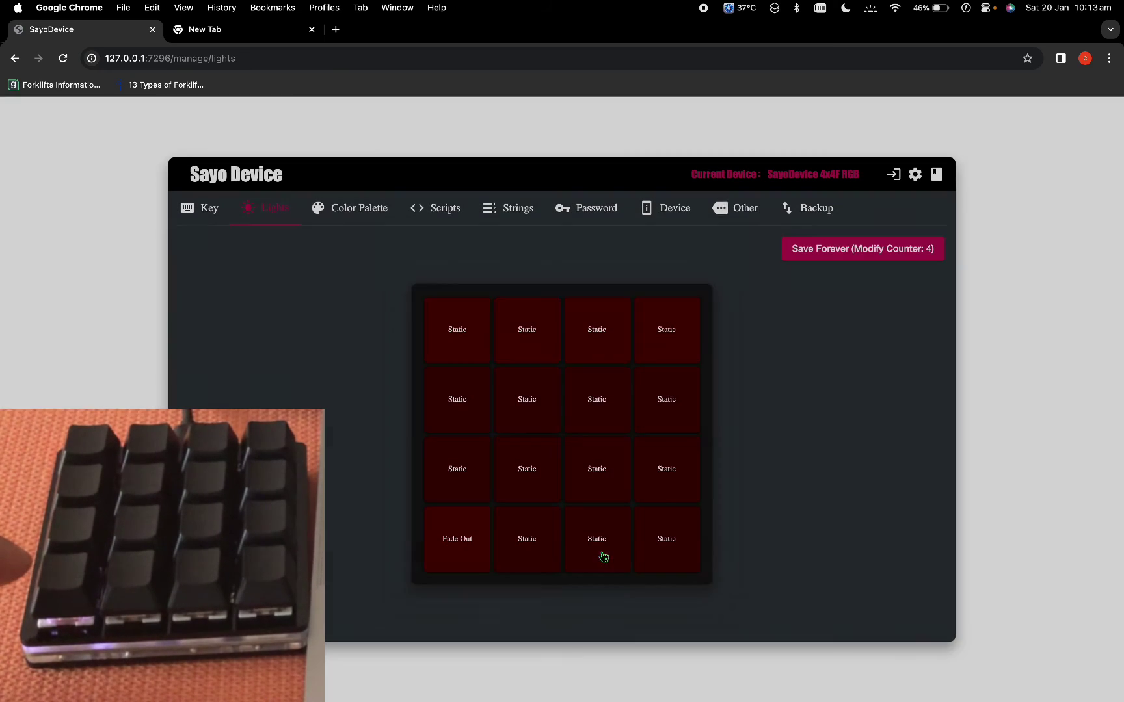
click(863, 253)
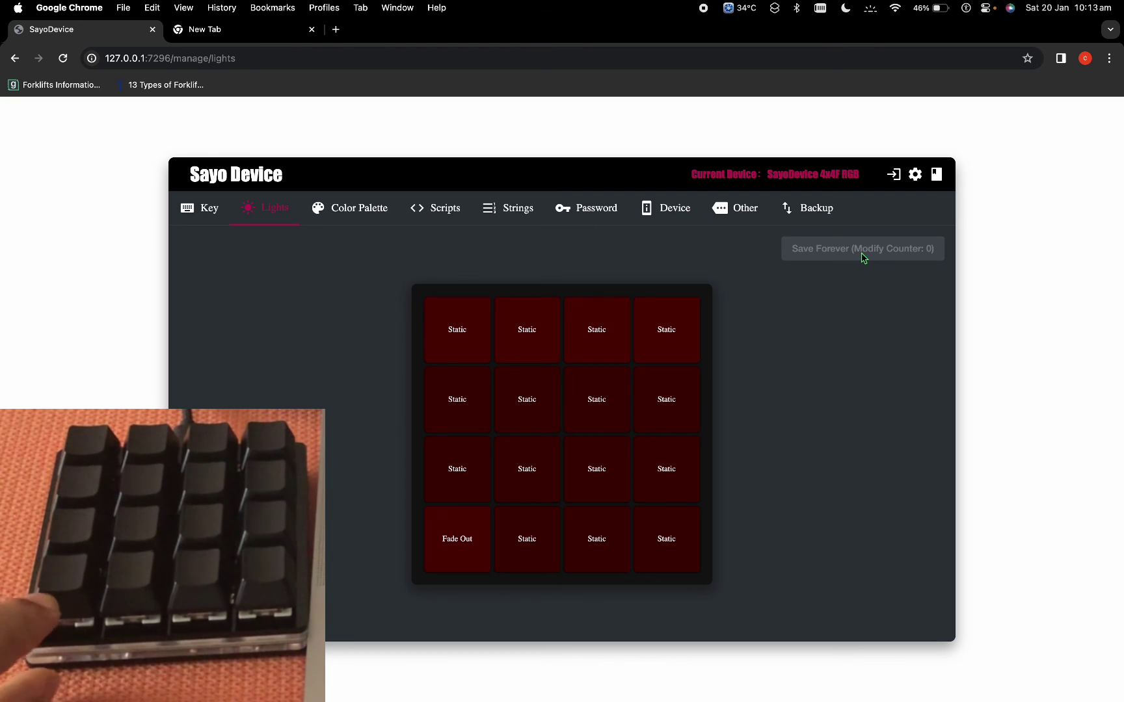
Set the bottom-left key's Fade Out speed to 1x and confirm the key's light settings.
click(458, 542)
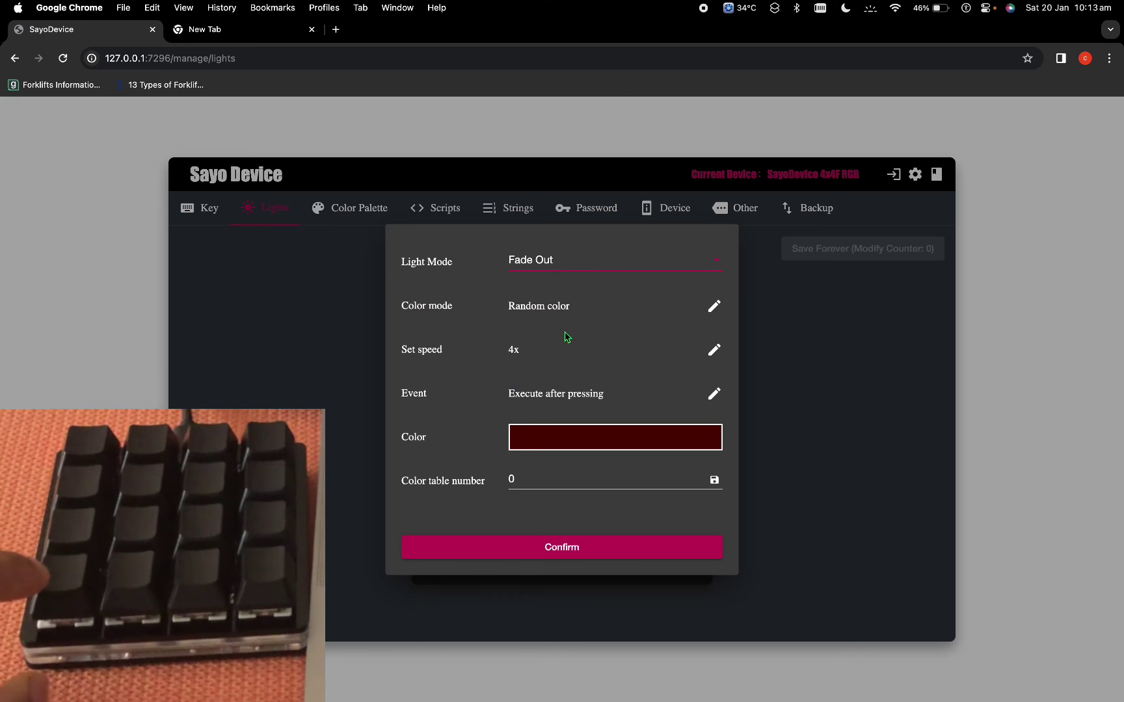
click(716, 351)
click(388, 384)
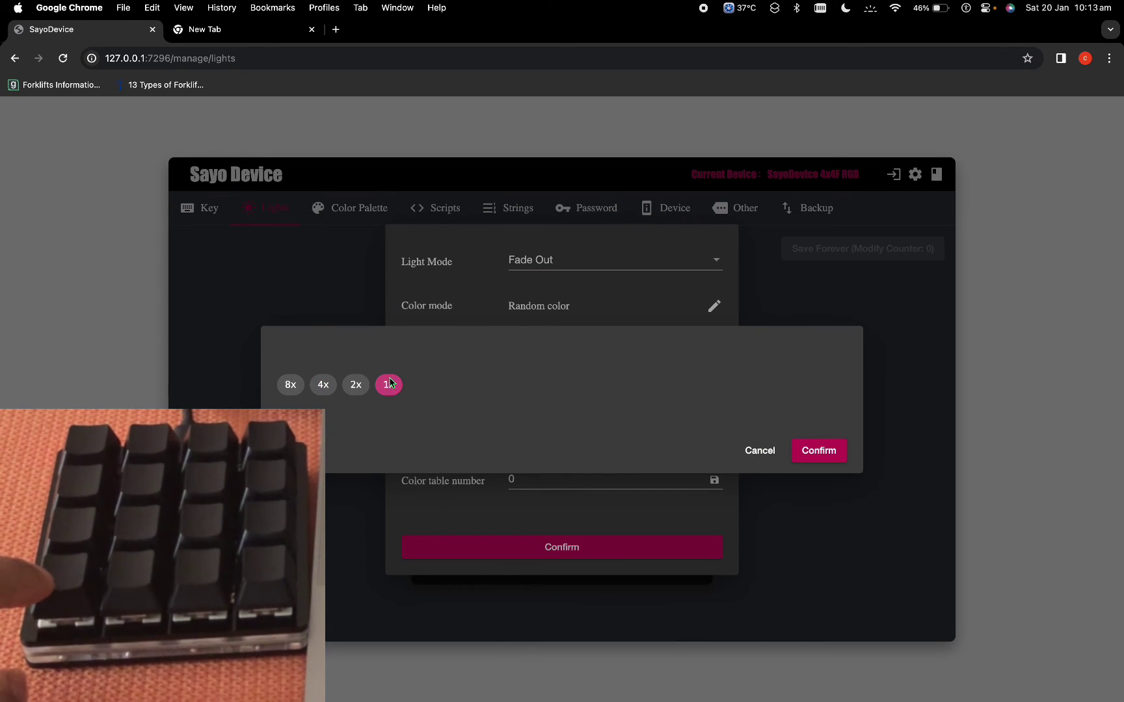
click(819, 451)
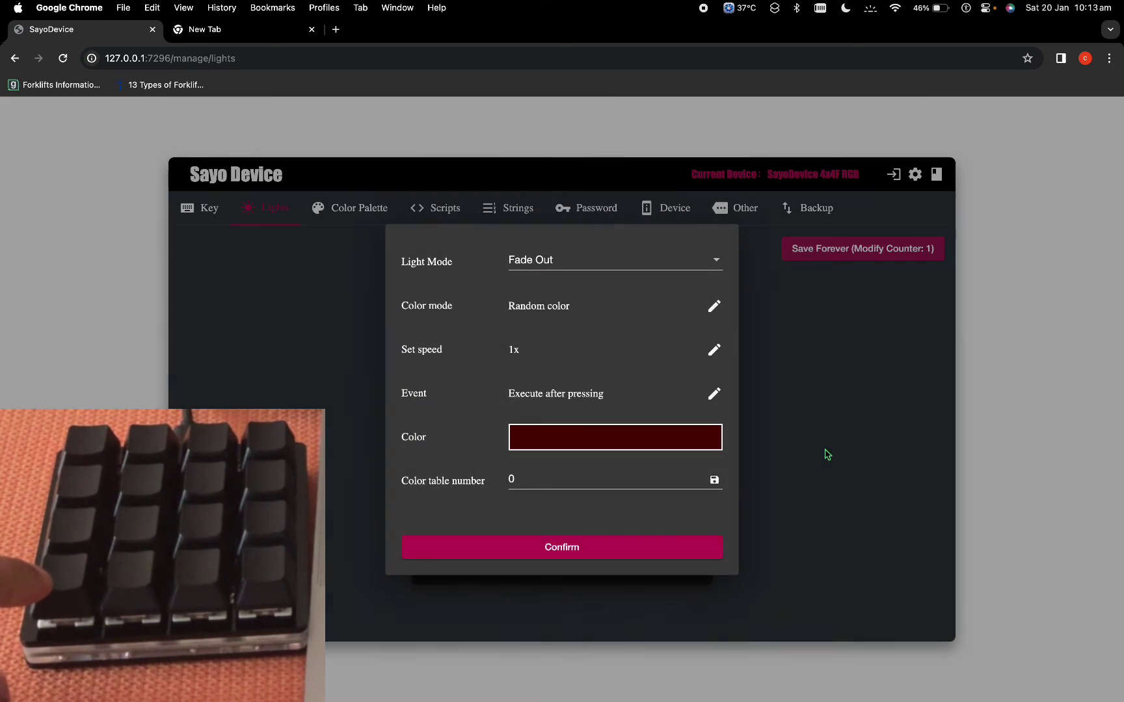
click(603, 556)
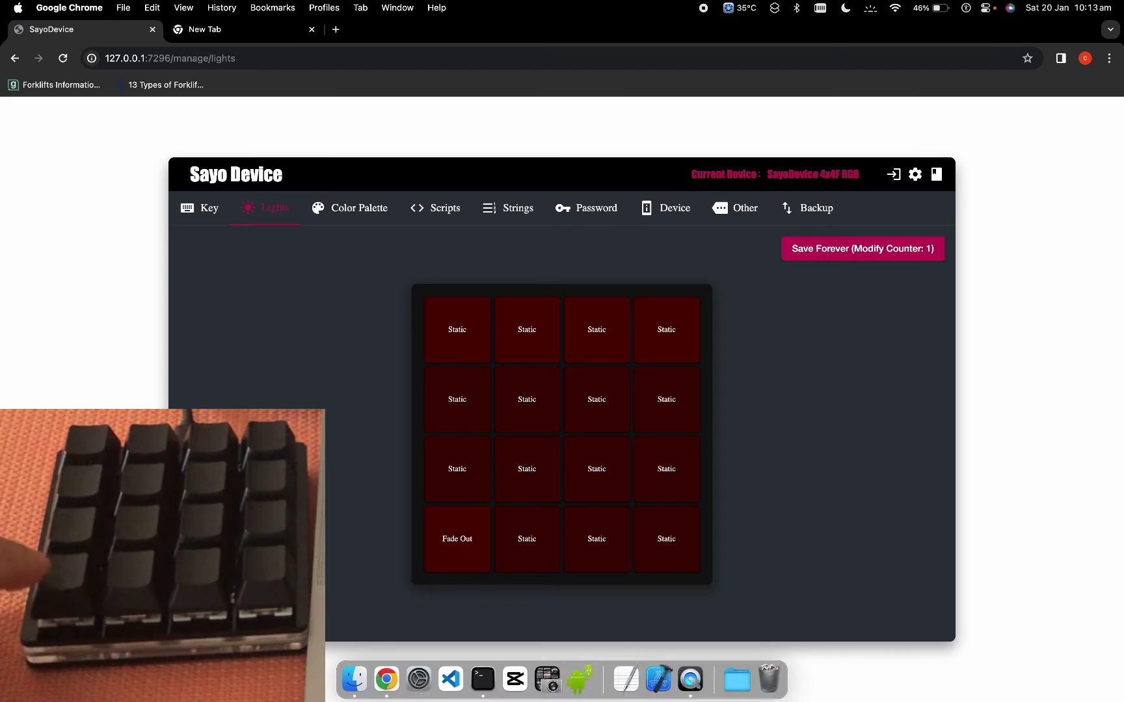
Change the bottom-left key's light mode to Fade In, with the Random color mode and 4x speed.
click(442, 558)
click(563, 264)
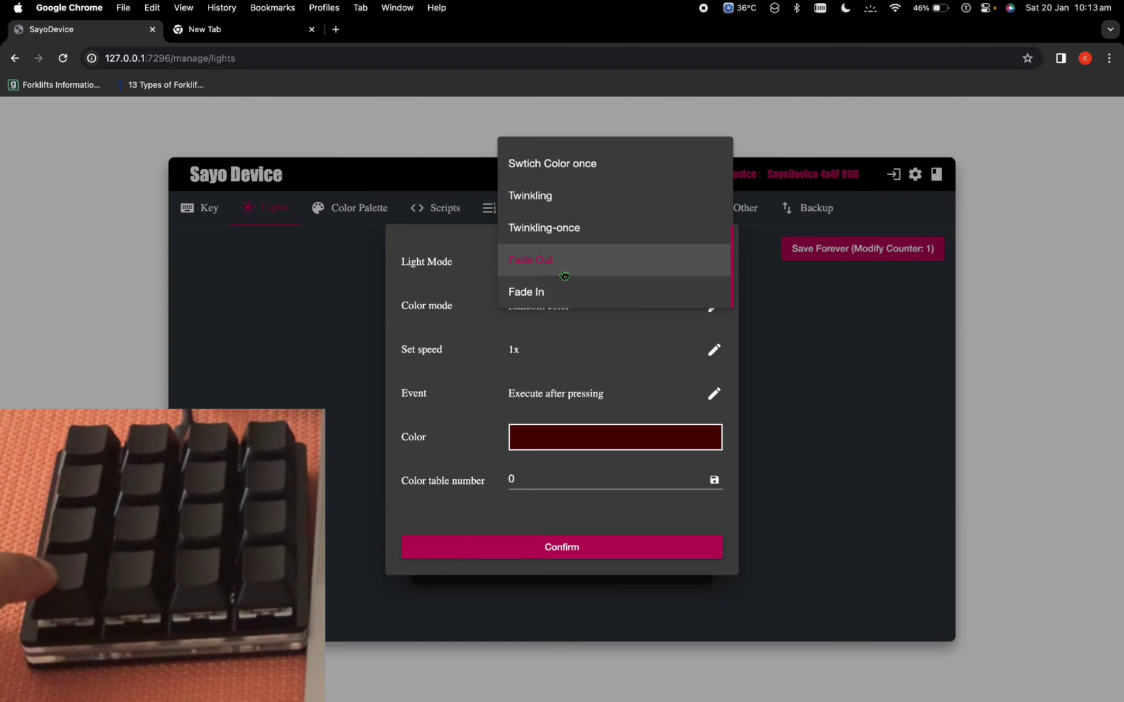
click(564, 297)
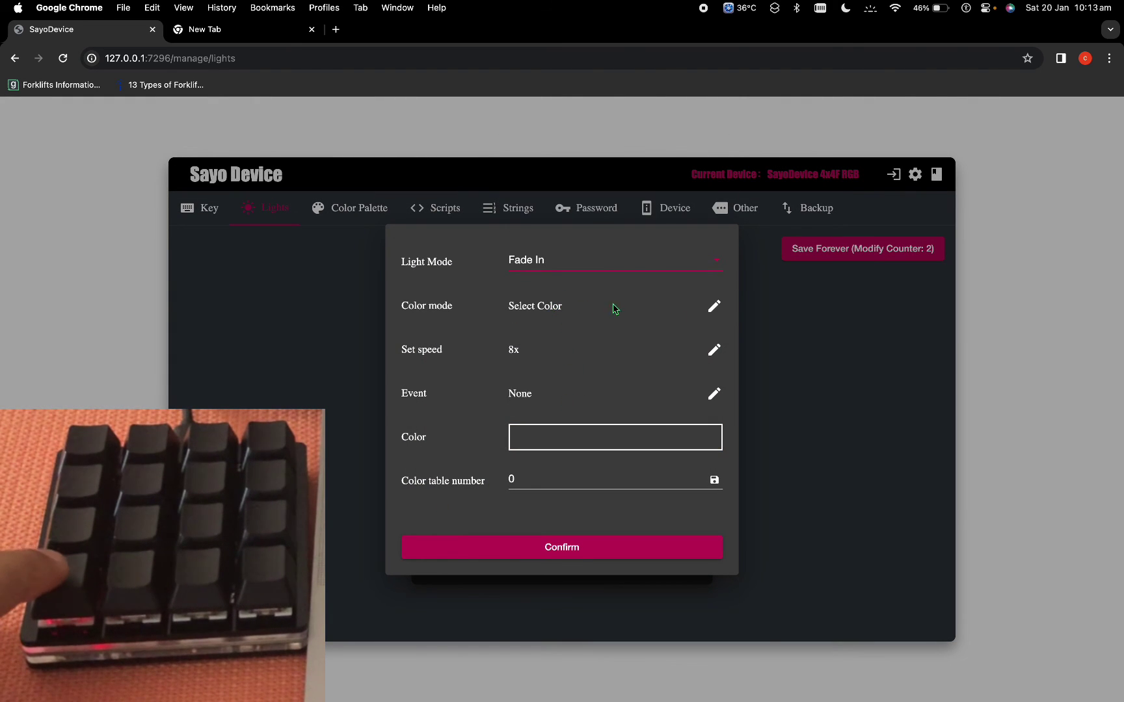
click(714, 305)
click(681, 386)
click(810, 450)
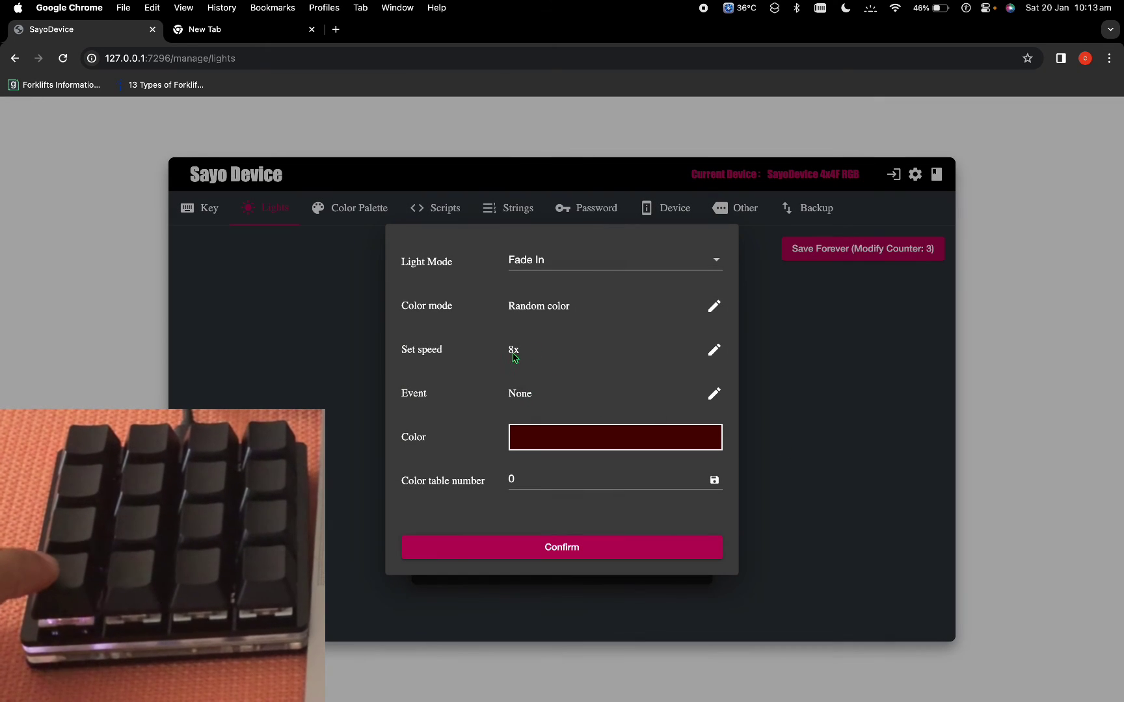
click(714, 350)
click(323, 385)
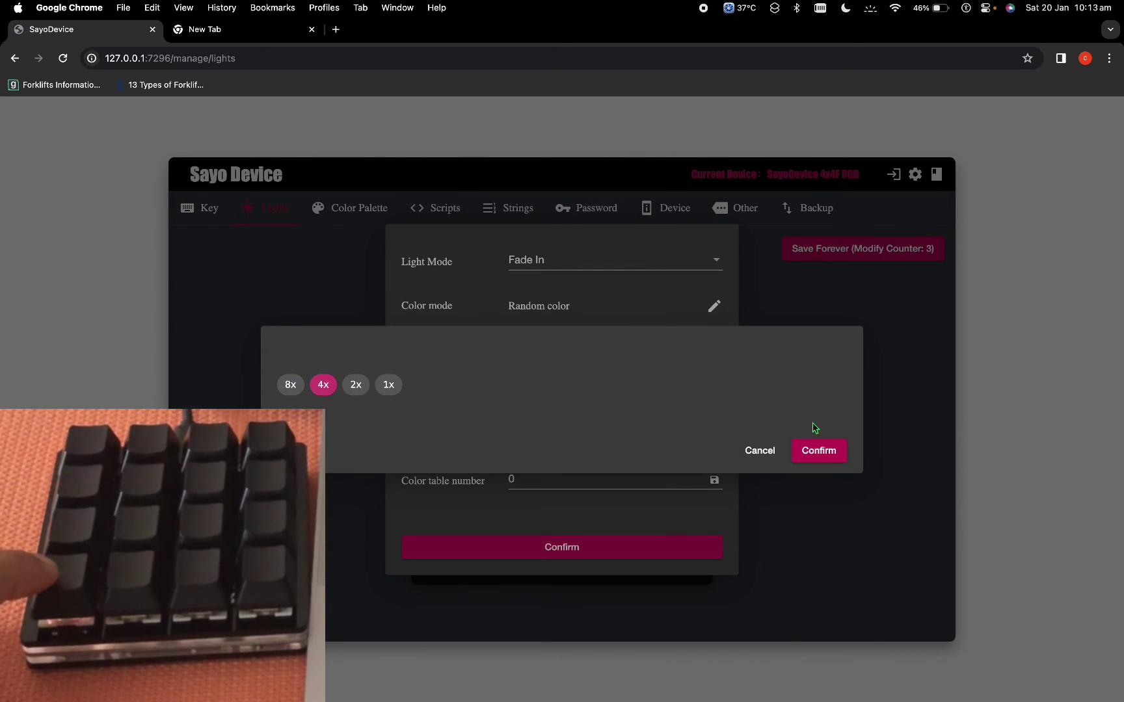
click(814, 449)
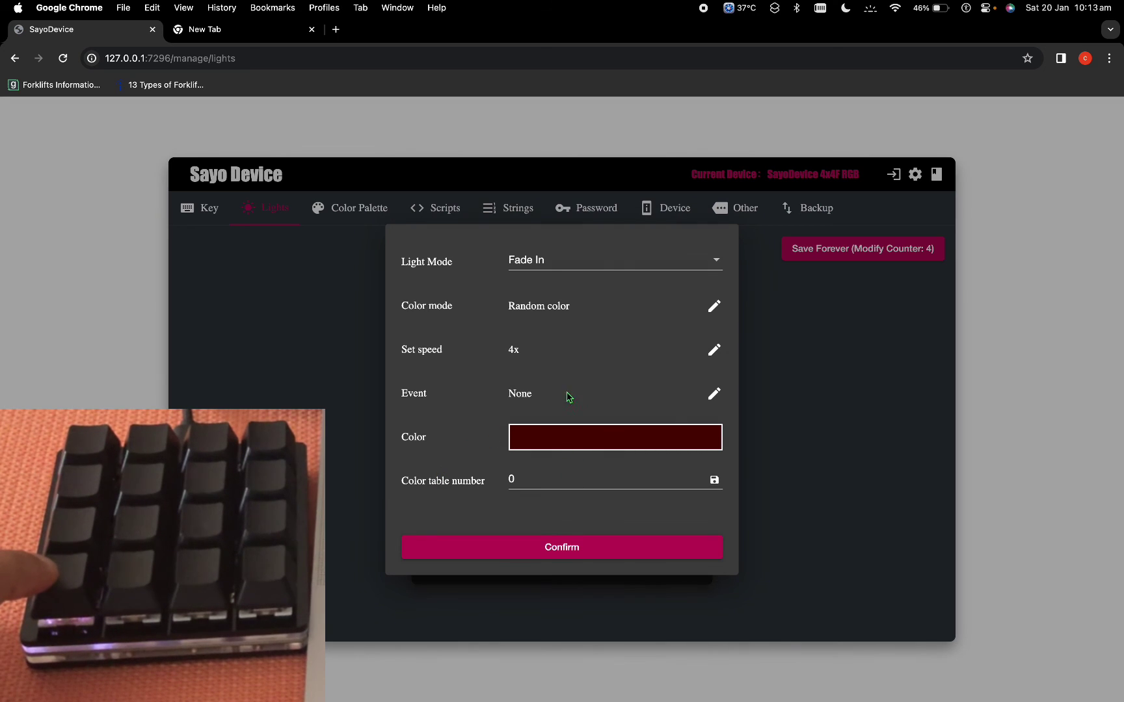
Set the Fade In light's event to Execute after pressing and save the light settings to the device.
click(714, 393)
click(766, 369)
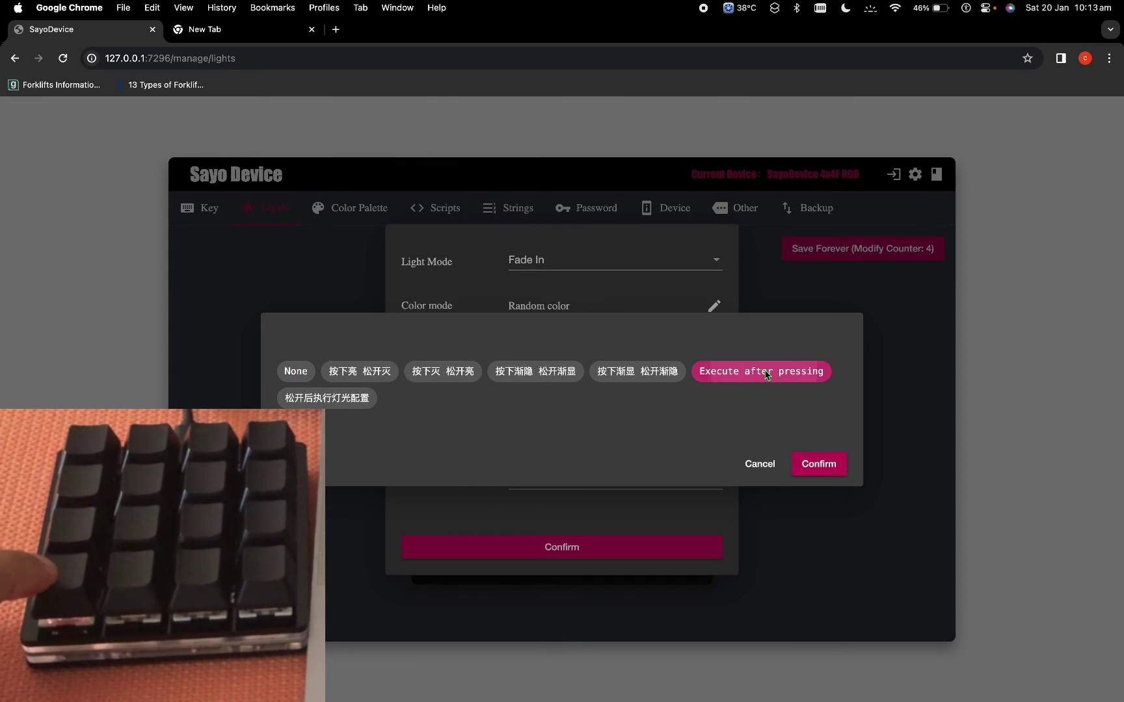
click(817, 463)
click(515, 557)
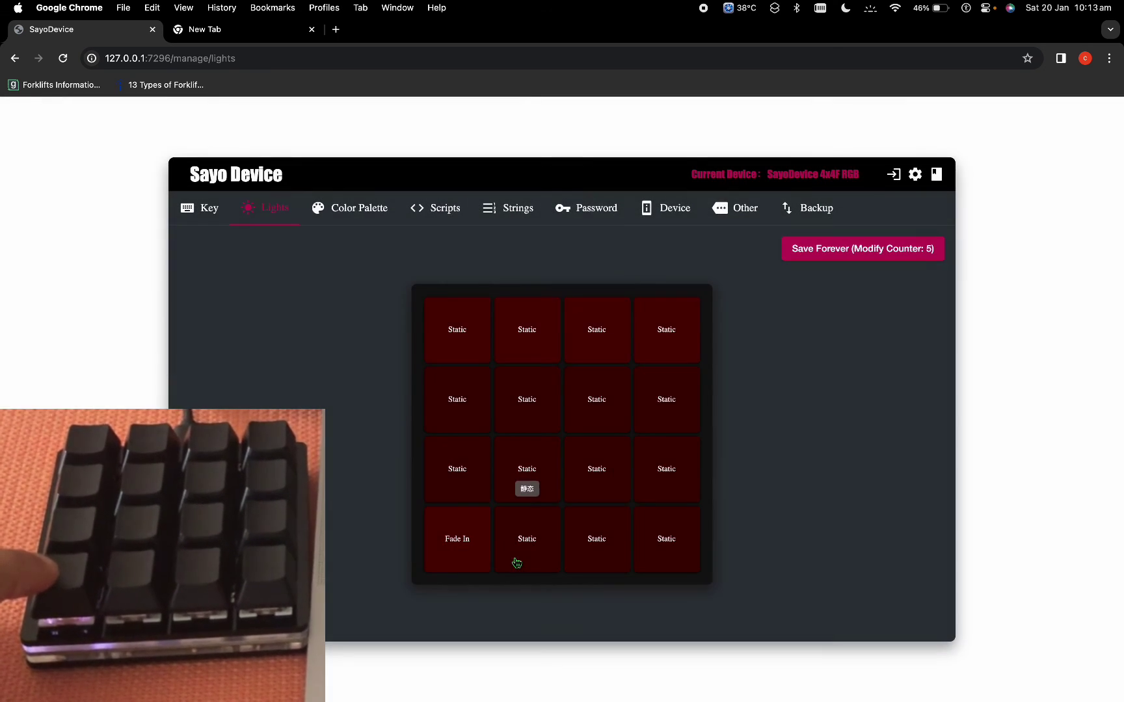
click(865, 251)
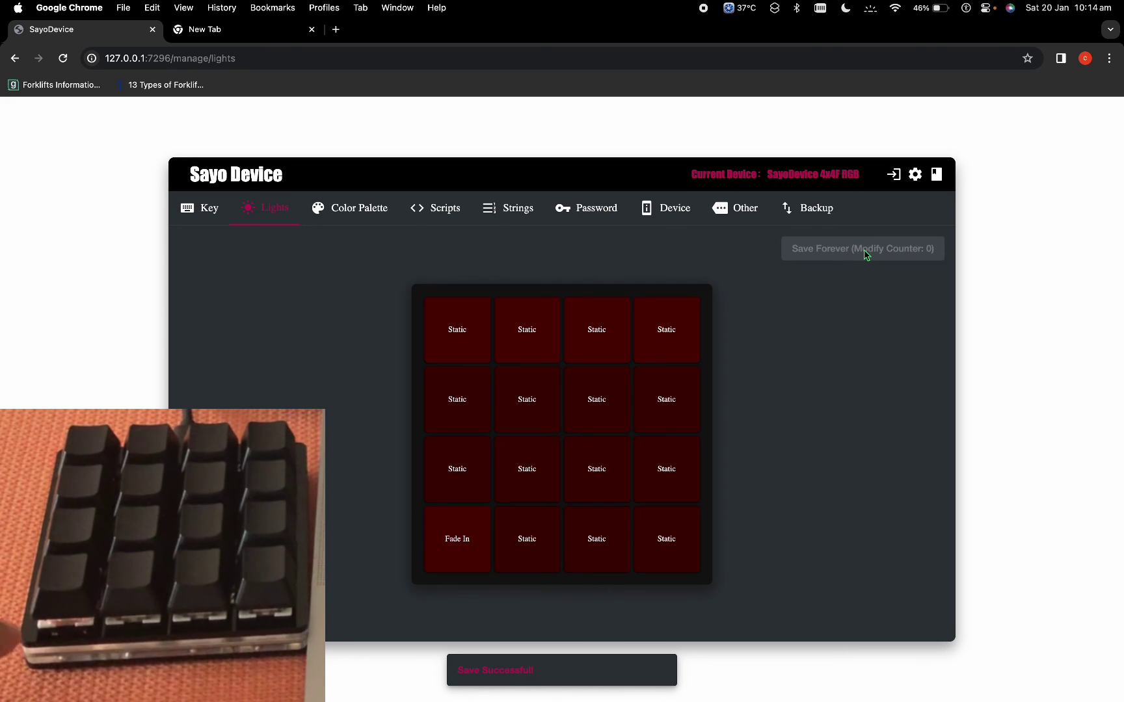